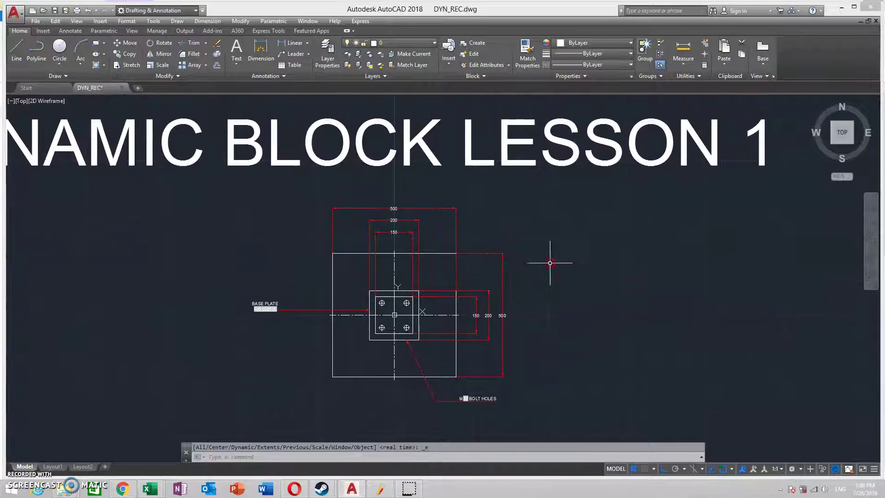
Open the DYN_REC base plate block for editing in the Block Editor
click(437, 253)
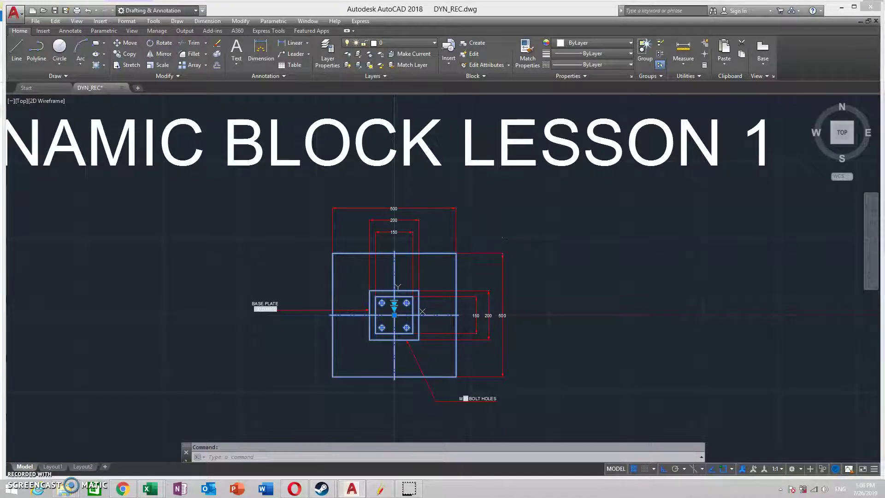
text(BE)
key(Return)
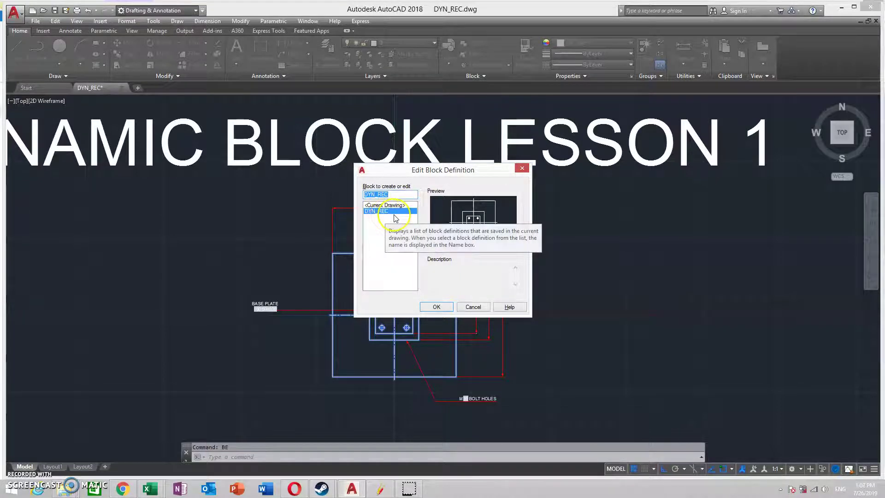
click(438, 307)
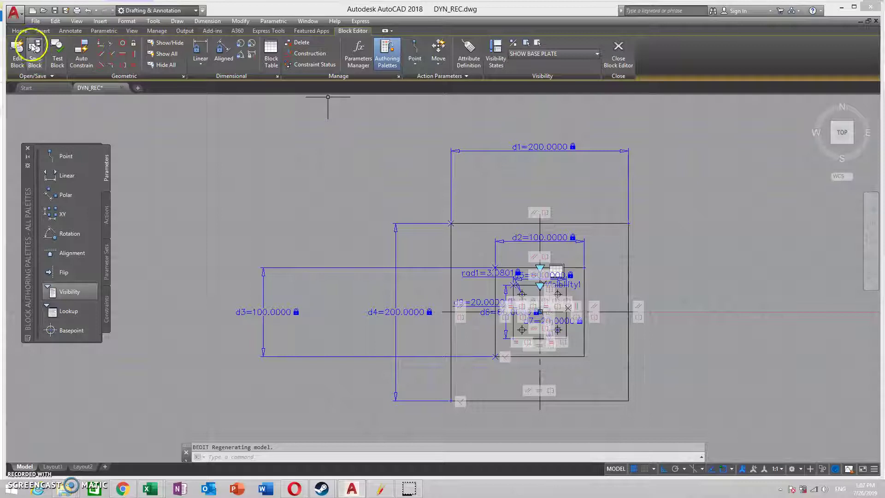
Examine the dialogs for opening a block, saving parameter changes and saving the block under another name, cancelling each
click(22, 67)
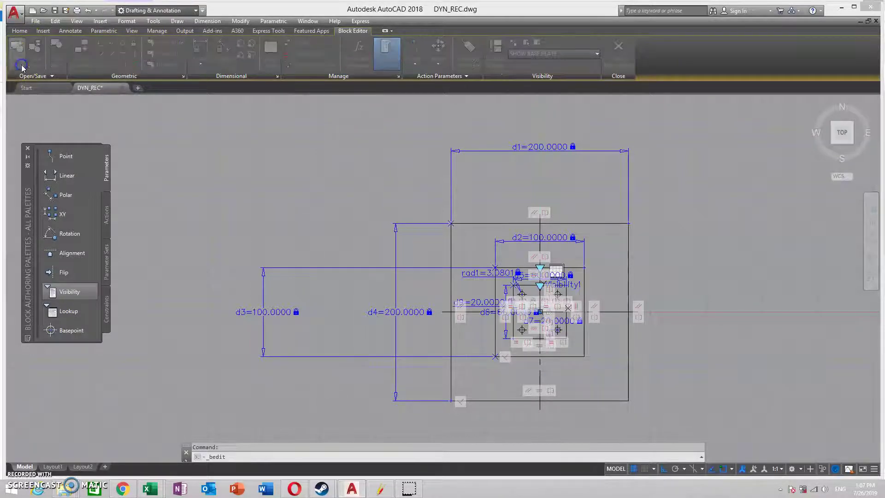
click(522, 157)
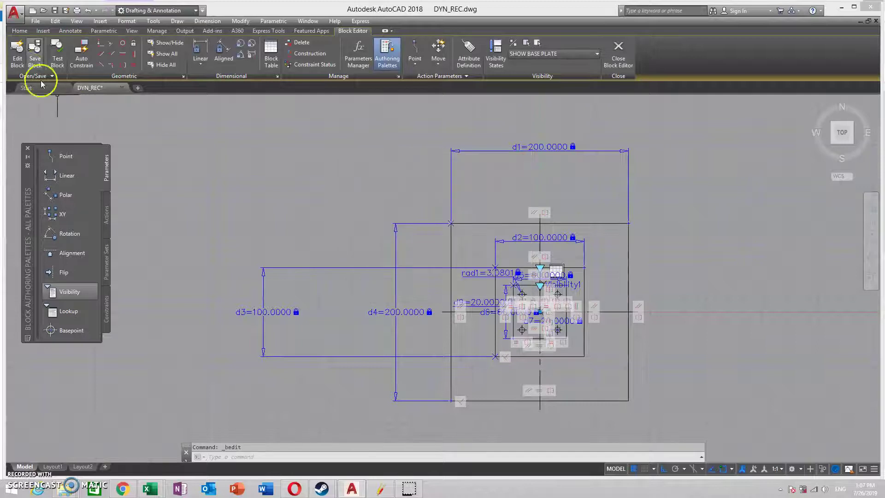
click(36, 66)
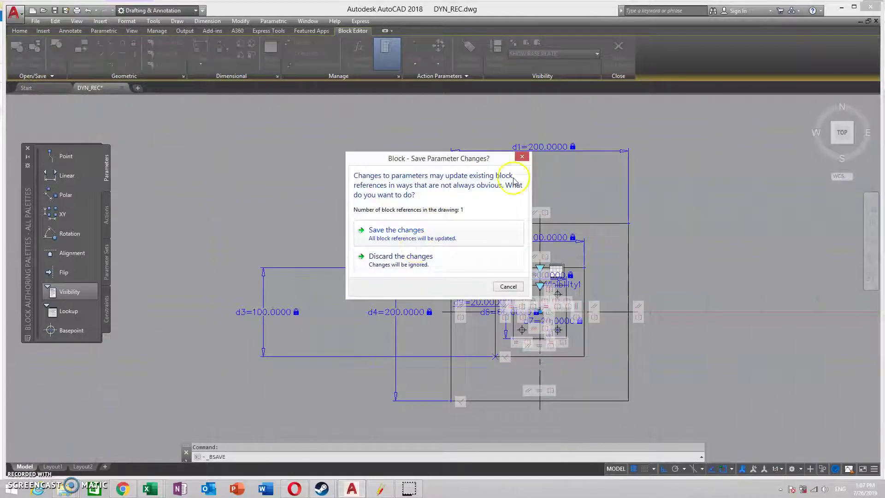
click(516, 158)
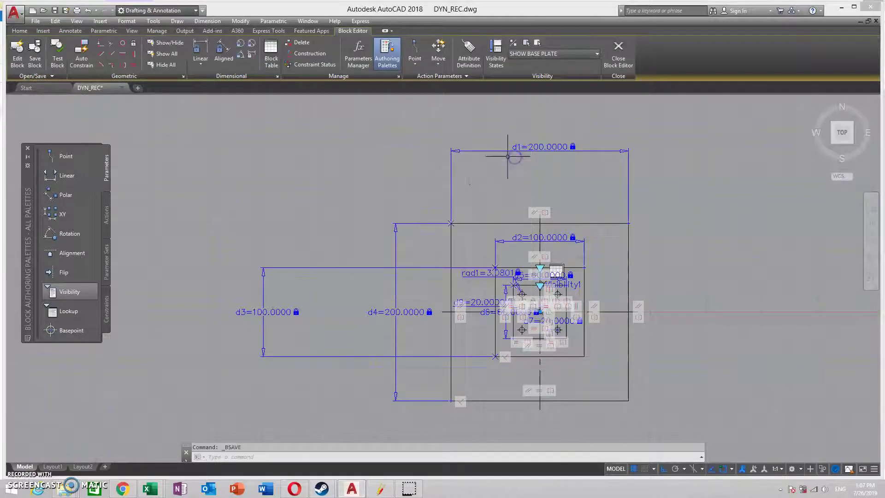
click(52, 77)
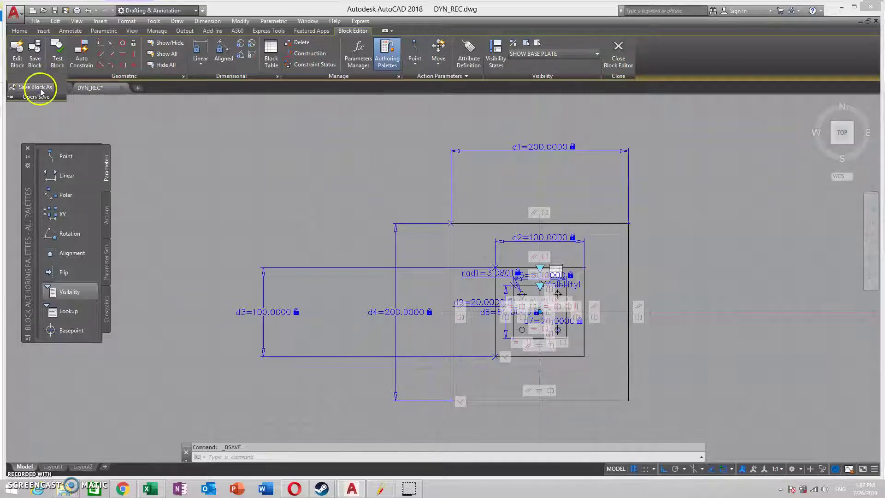
click(41, 88)
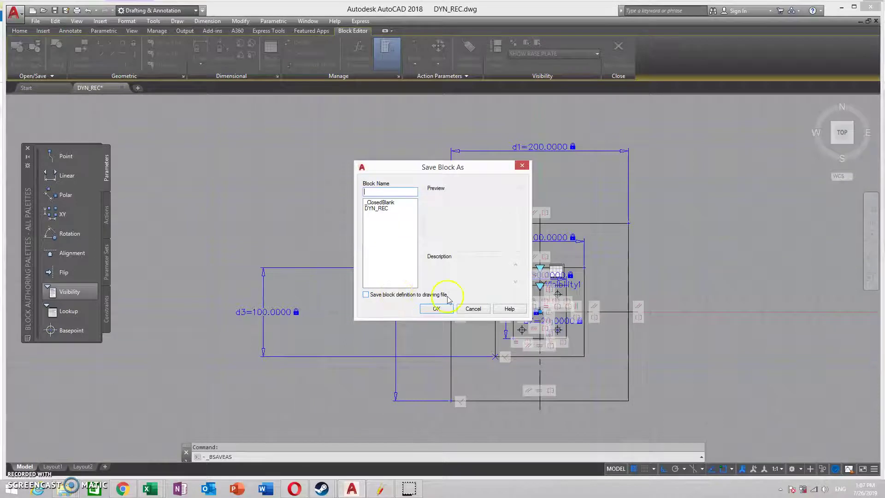
click(474, 309)
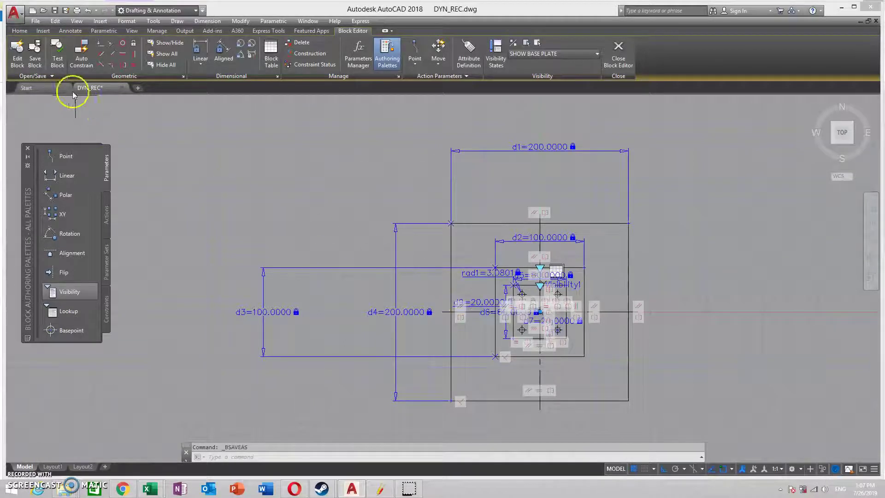
Open the block in a test window and try two different size presets from its lookup list
click(57, 61)
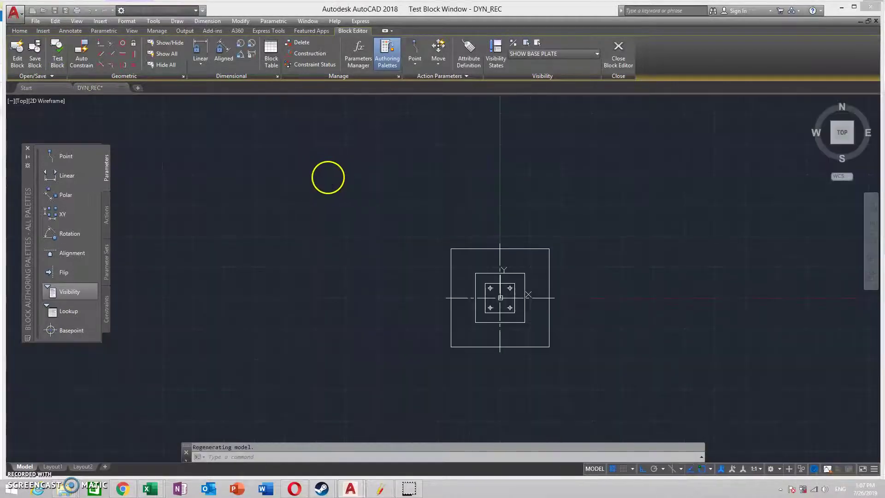
click(486, 249)
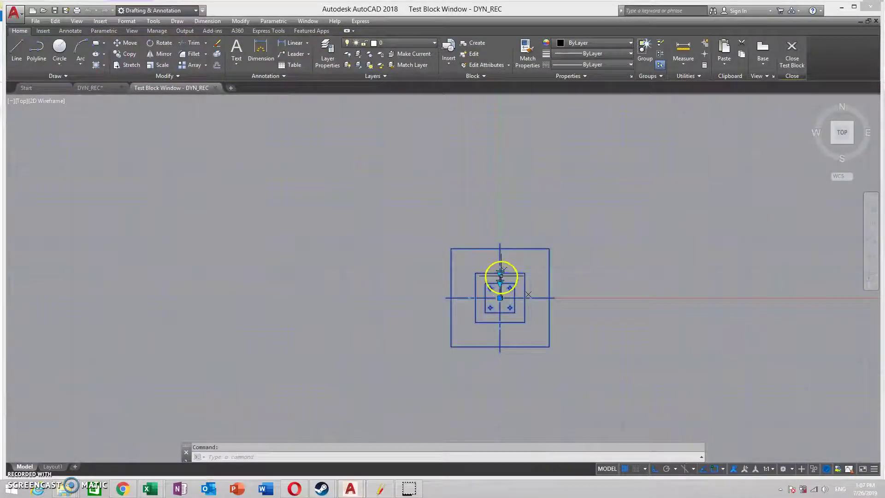
click(500, 275)
click(522, 306)
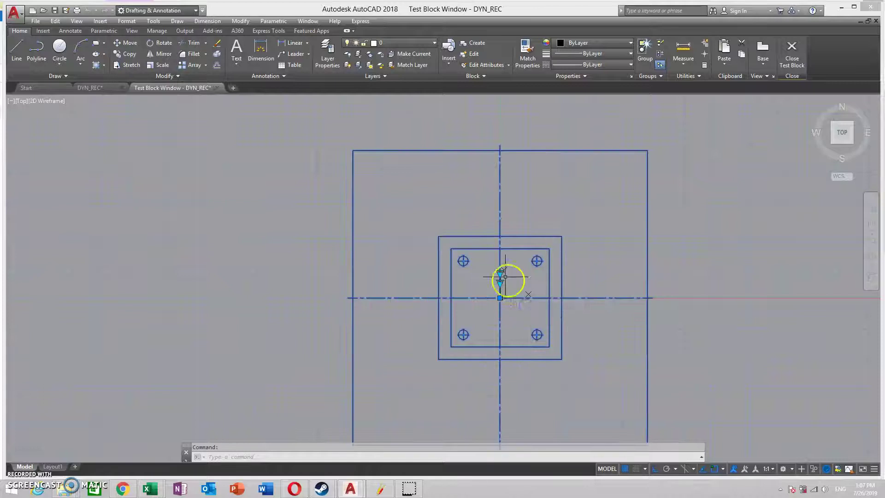
click(500, 272)
click(518, 311)
Test the HIDE BASE PLATE and SHOW BASE PLATE visibility states, and close the test window
click(500, 283)
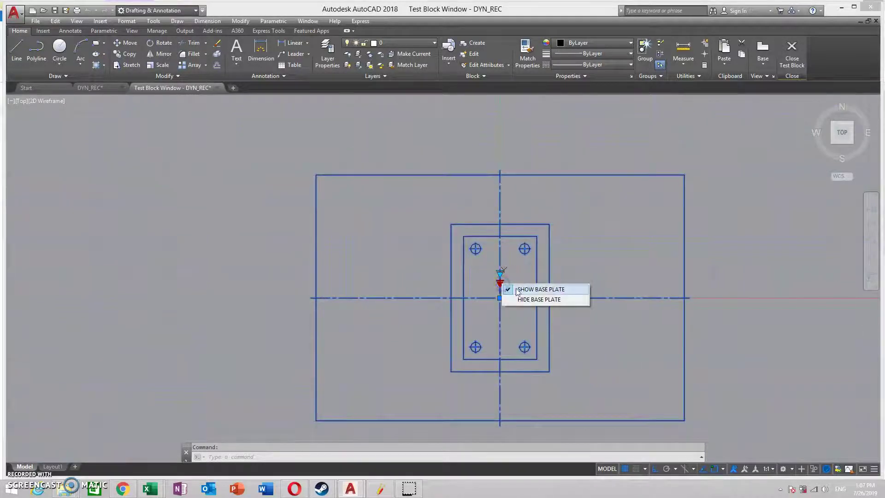
click(521, 299)
click(500, 282)
click(516, 289)
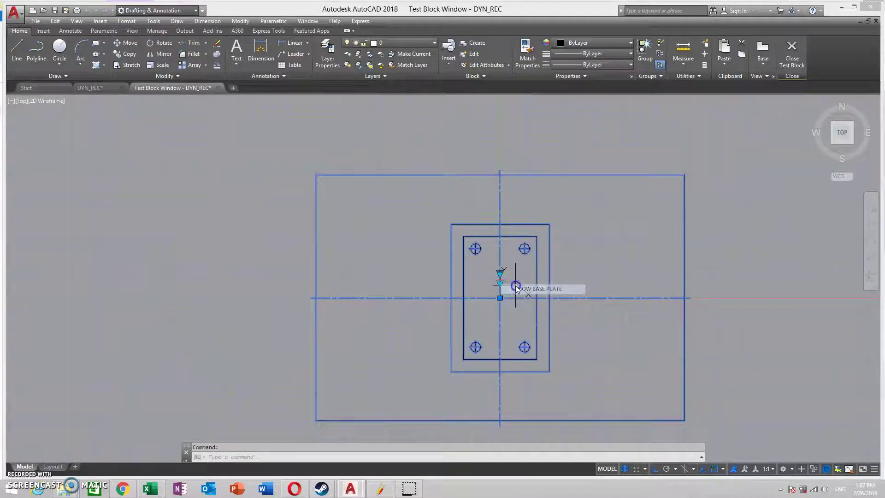
click(217, 87)
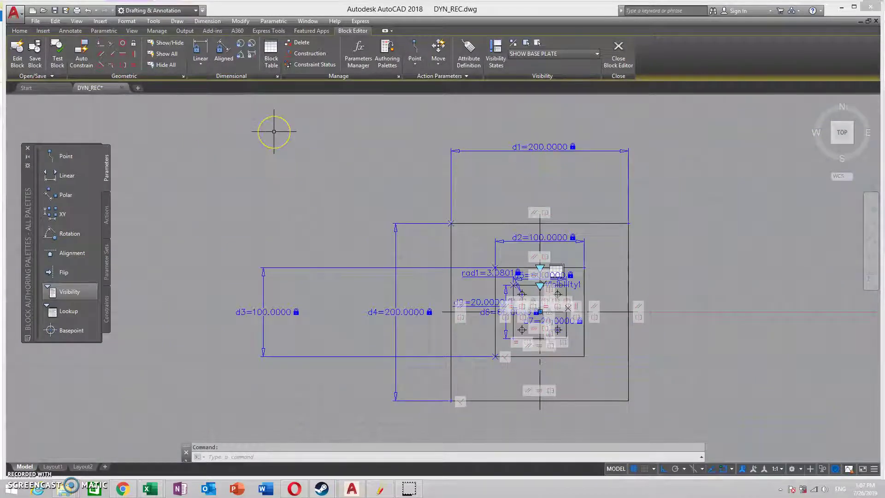
Examine the outer square's geometric constraints, the d1, d4 and d2 dimensional constraints, and the available linear constraint types
click(58, 65)
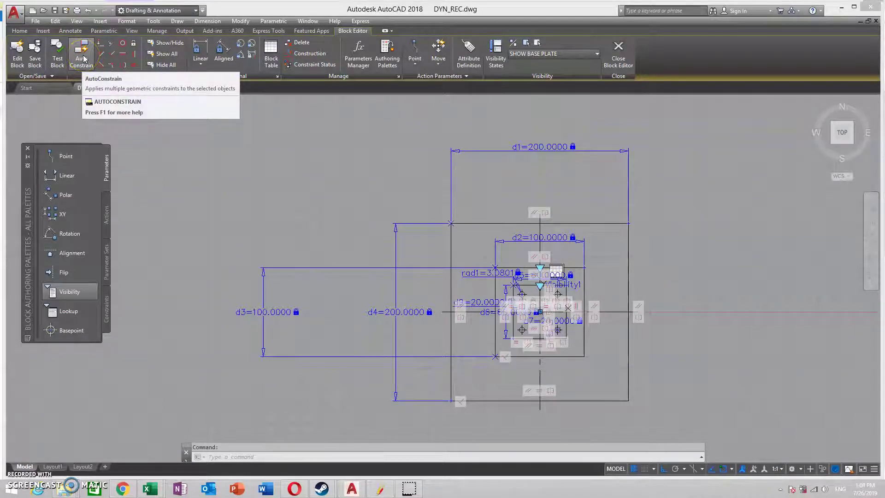
click(494, 223)
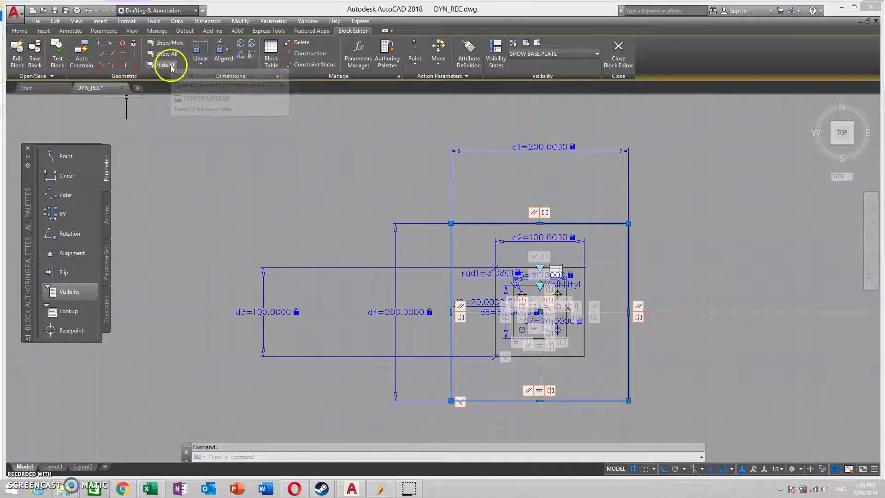
click(201, 66)
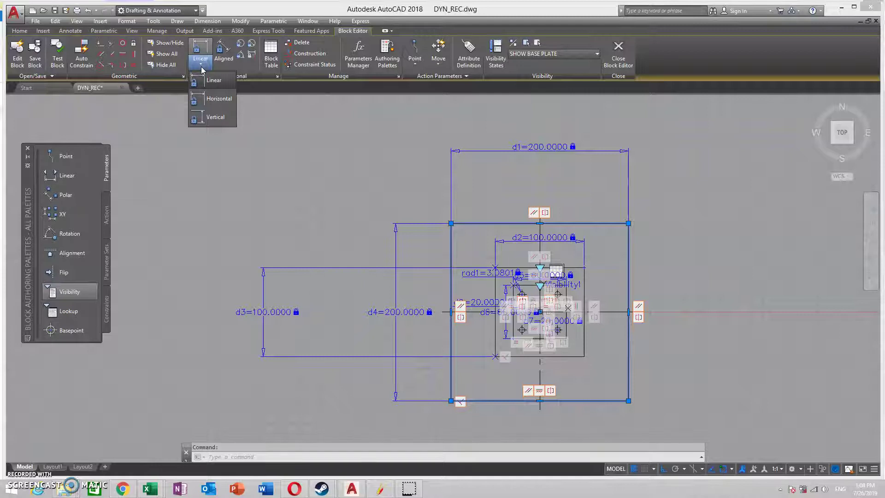
click(507, 150)
click(422, 220)
click(394, 242)
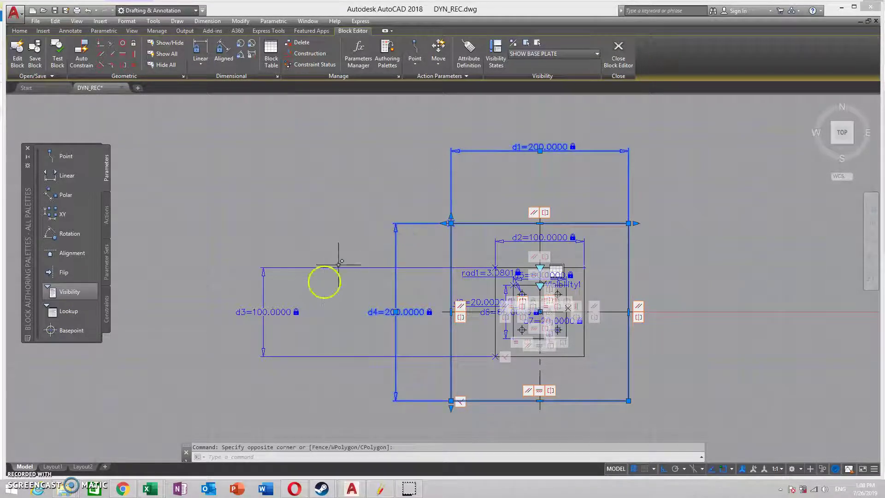
click(496, 243)
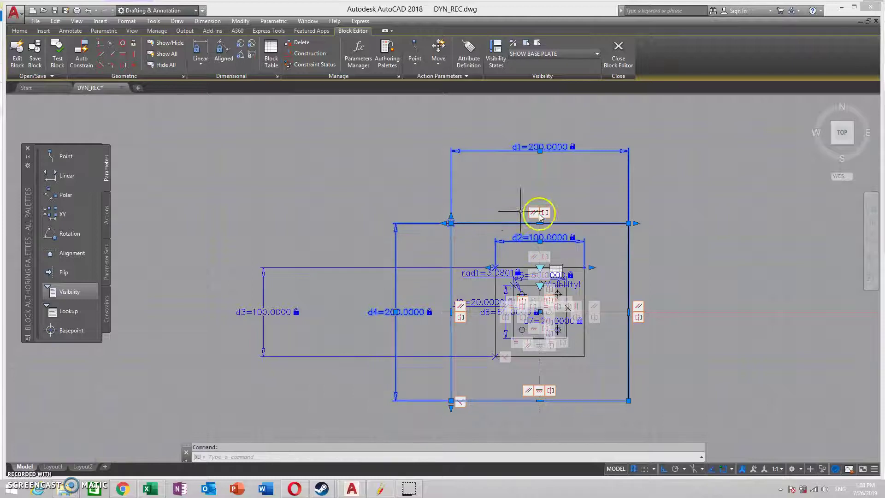
key(Escape)
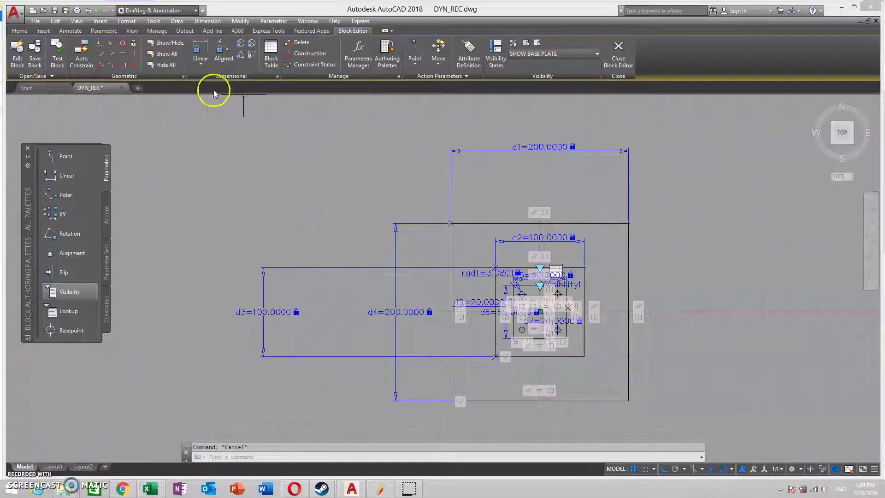
click(202, 66)
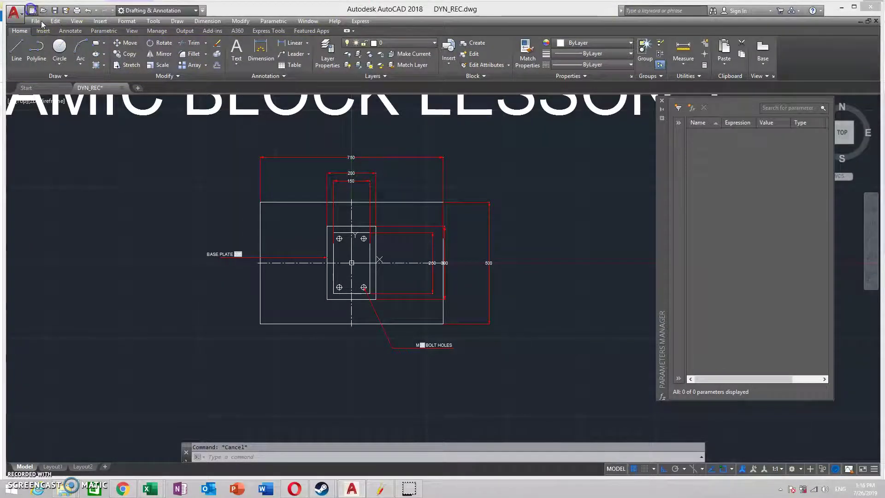
Create a new drawing from the acad template and check the block in DYN_REC before returning to the new drawing
click(31, 11)
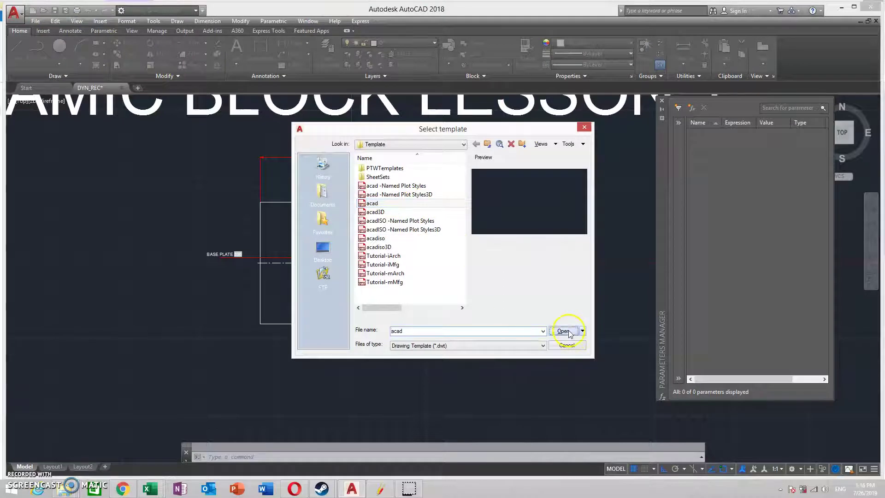
click(564, 331)
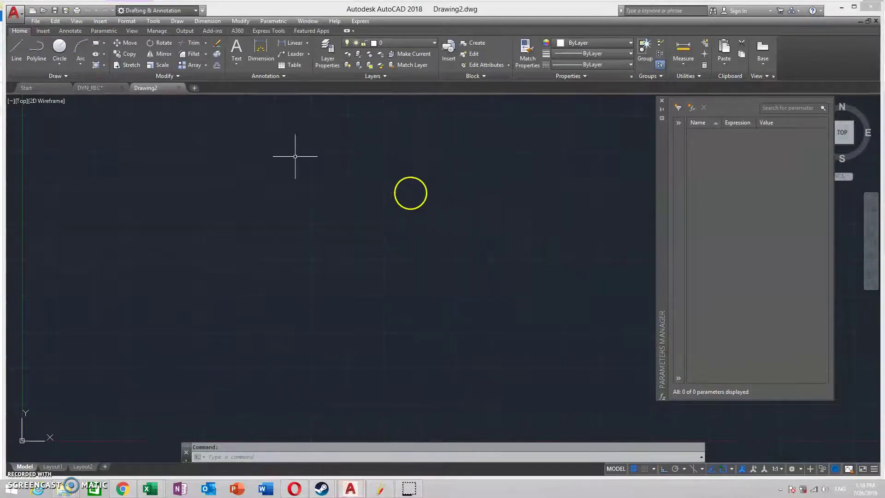
click(97, 88)
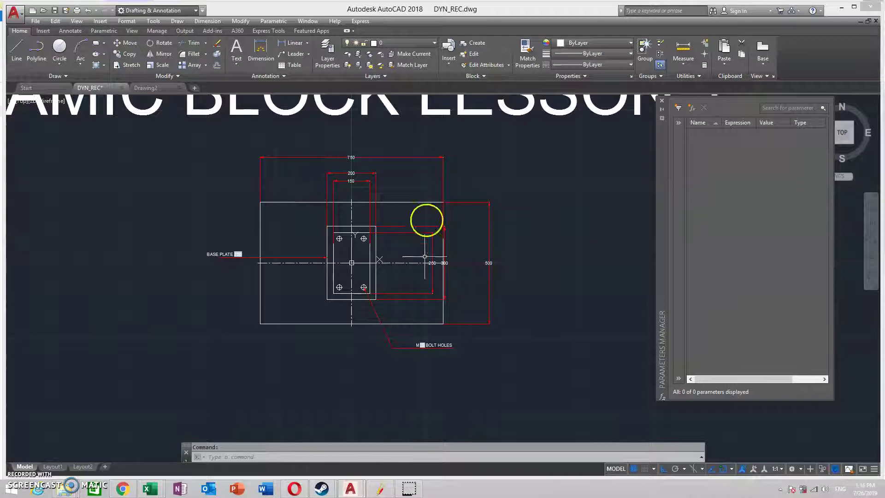
click(396, 202)
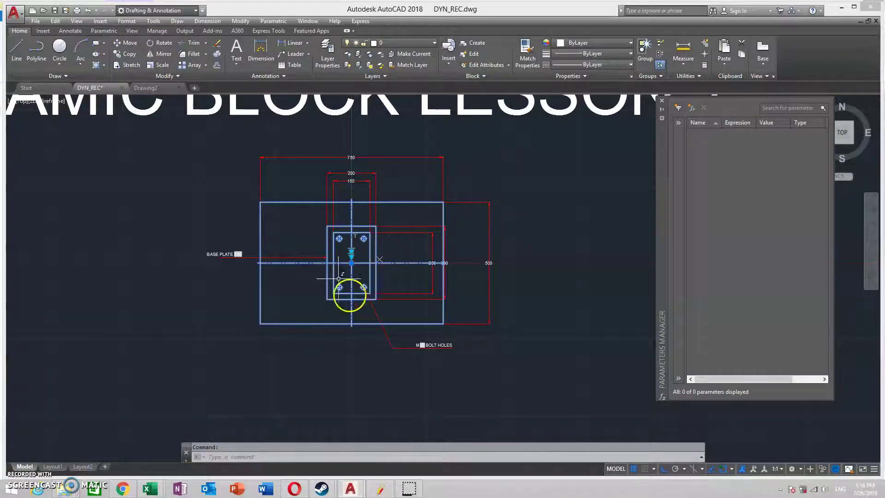
click(157, 88)
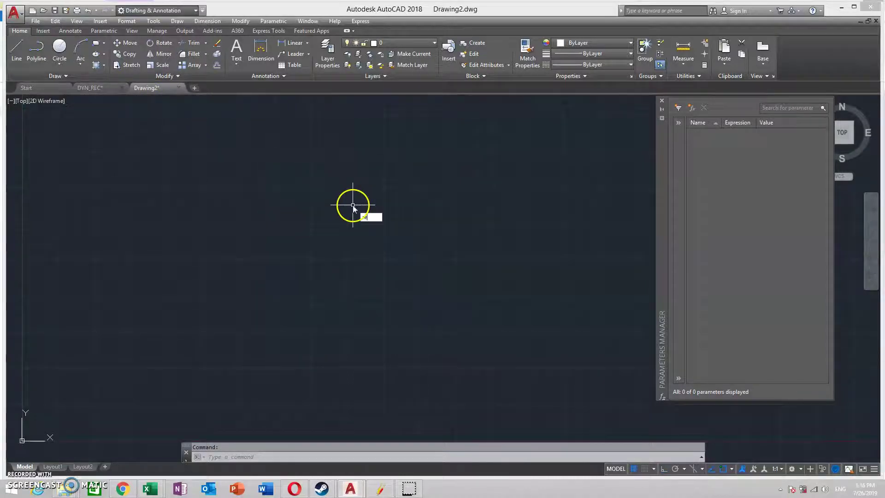
Draw a 400 by 400 rectangle using the Dimensions option, and fit it in view
key(Return)
click(233, 189)
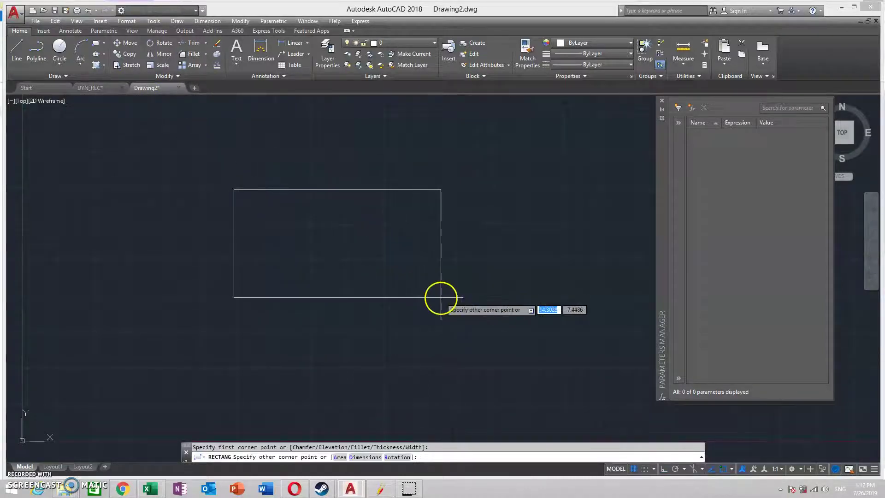
key(Return)
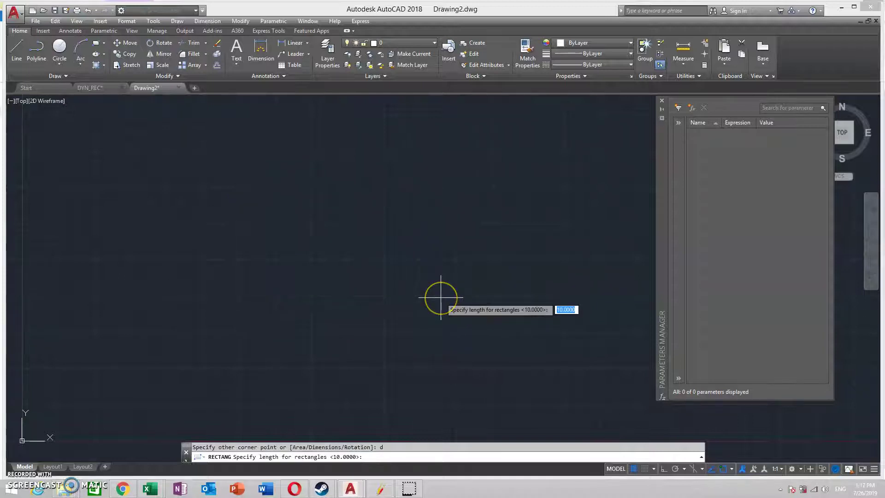
text(400)
key(Return)
key(Return)
click(409, 250)
middle_click(421, 249)
middle_click(421, 249)
scroll(440, 230, down, 2)
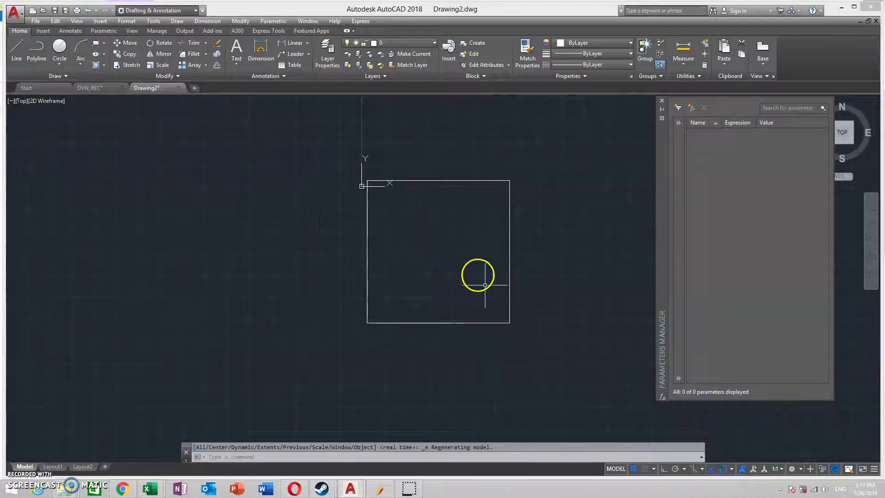
Move the square from its geometric center to the drawing origin
text(m)
key(Return)
click(527, 335)
click(460, 277)
key(Return)
shift+right_click(482, 145)
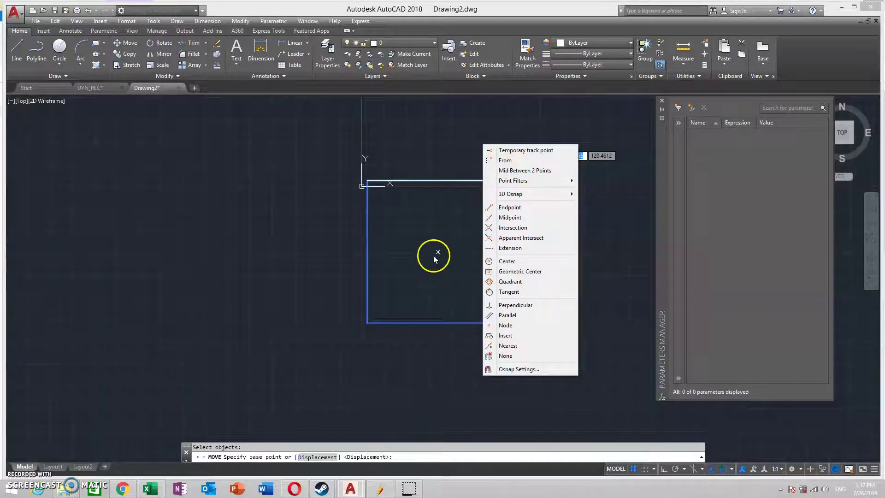
click(436, 252)
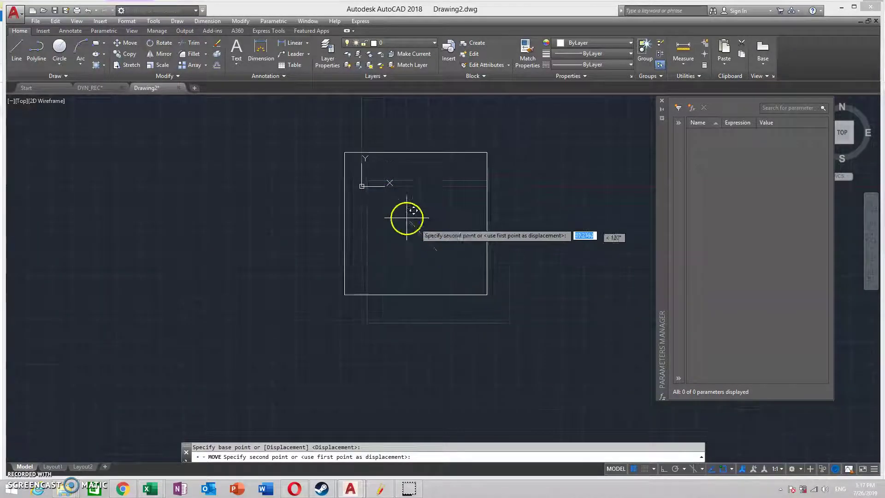
click(362, 186)
Draw a single-segment polyline from 0,0 to a free point beyond the square's lower edge
text(pl)
key(Return)
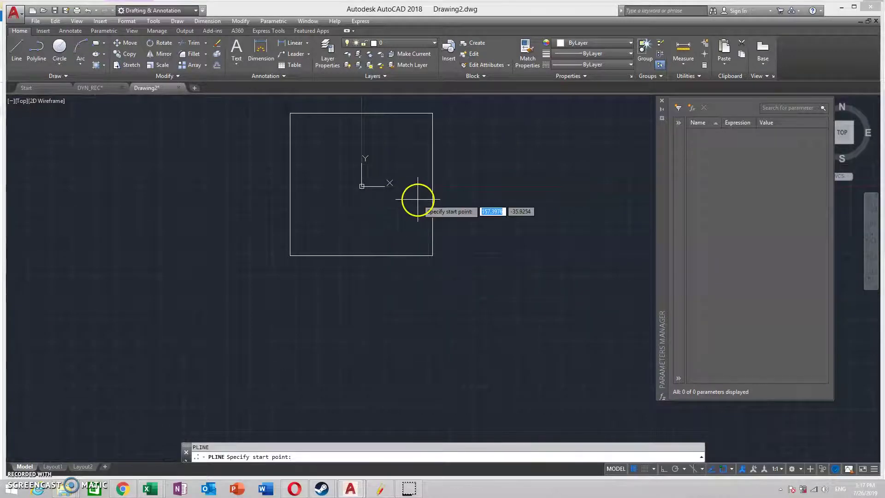
text(0,0)
key(Return)
click(286, 375)
key(Escape)
key(Escape)
Move the square from its geometric center to the polyline's endpoint at the origin, and delete the polyline
middle_drag(414, 292, 448, 357)
text(m)
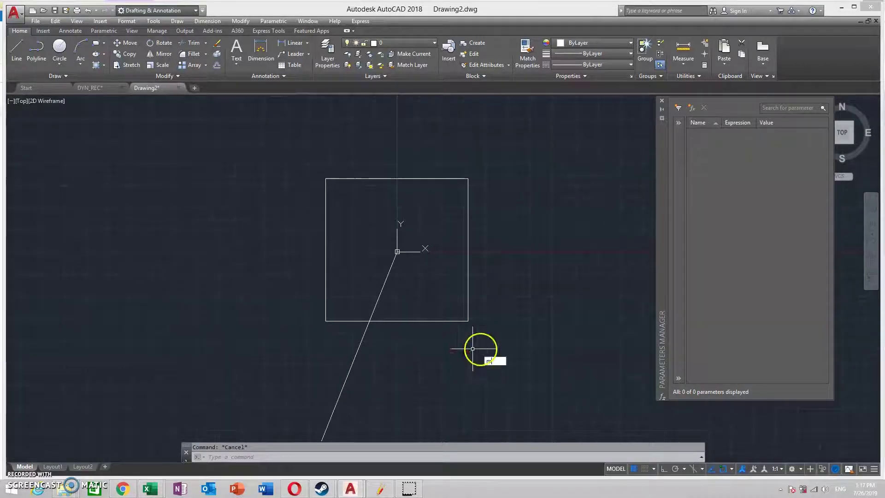
key(Return)
click(476, 352)
click(435, 300)
key(Return)
click(397, 251)
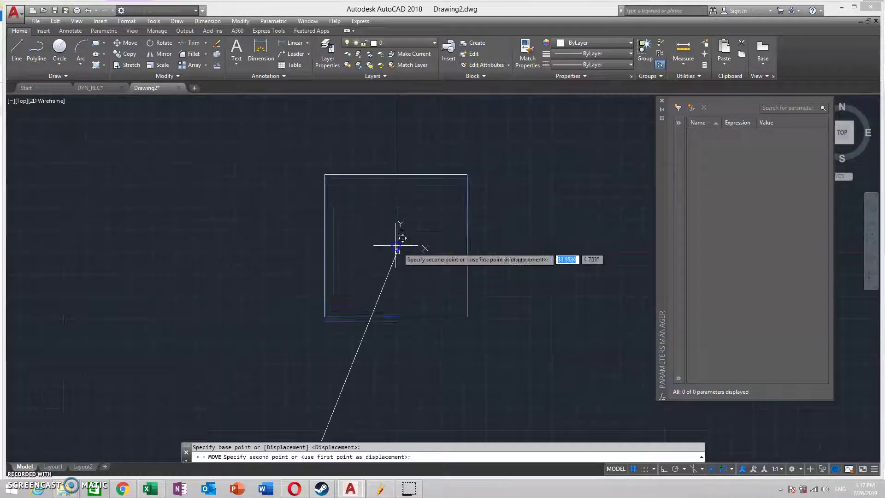
text(end)
key(Return)
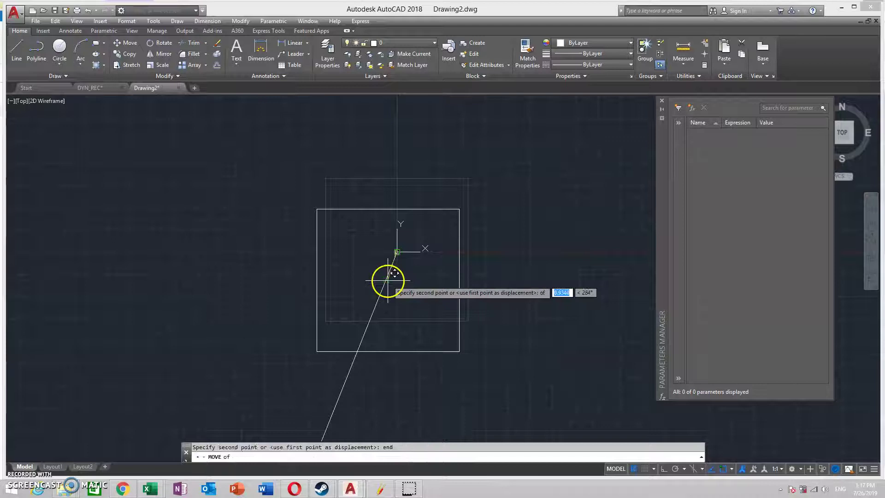
click(388, 280)
click(382, 290)
key(Delete)
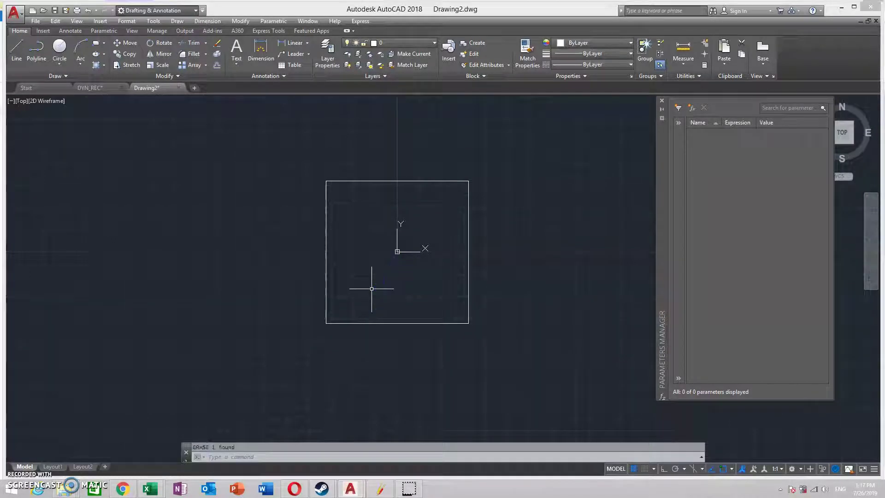
Offset the square inward by 100
text(o)
key(Return)
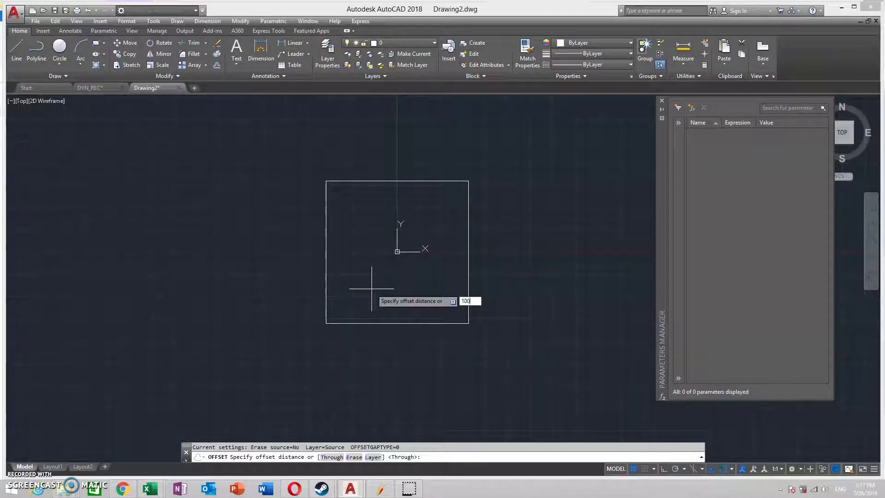
text(100)
key(Return)
click(468, 283)
click(452, 287)
click(432, 263)
click(410, 274)
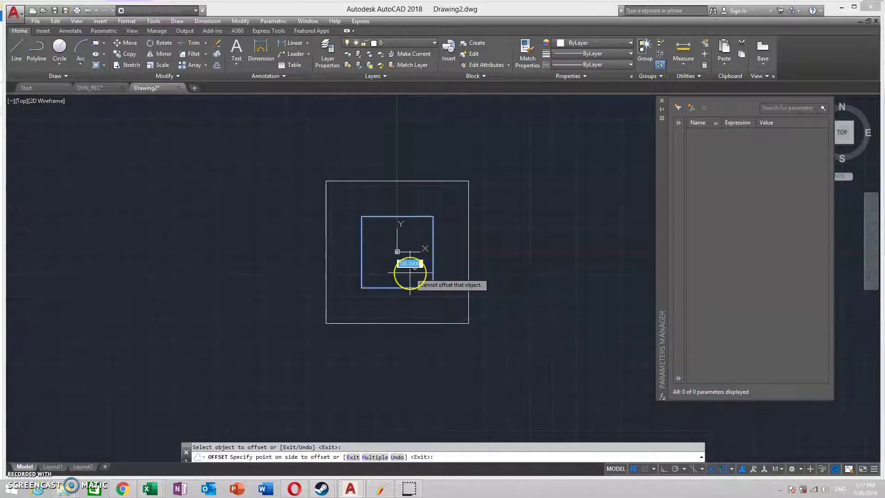
key(Escape)
Offset the inner square inward by a smaller distance to create a third concentric square
key(Return)
key(Return)
click(405, 288)
click(412, 270)
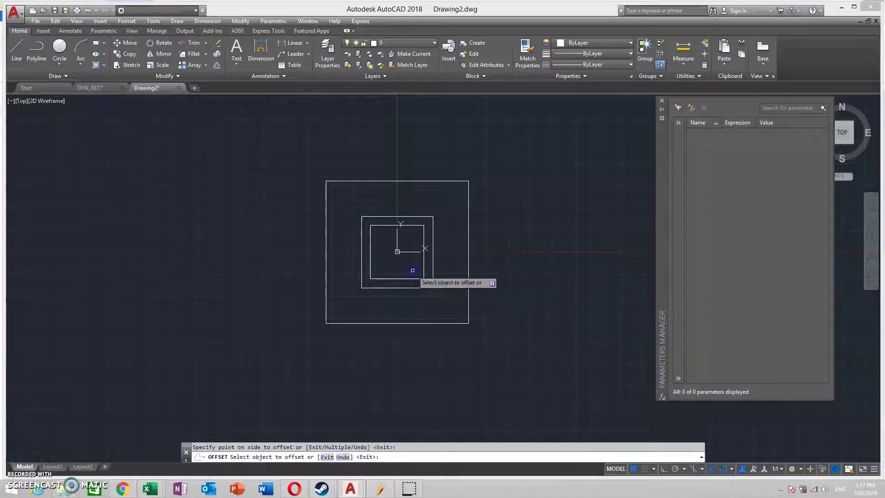
key(Escape)
key(Escape)
click(280, 145)
click(519, 383)
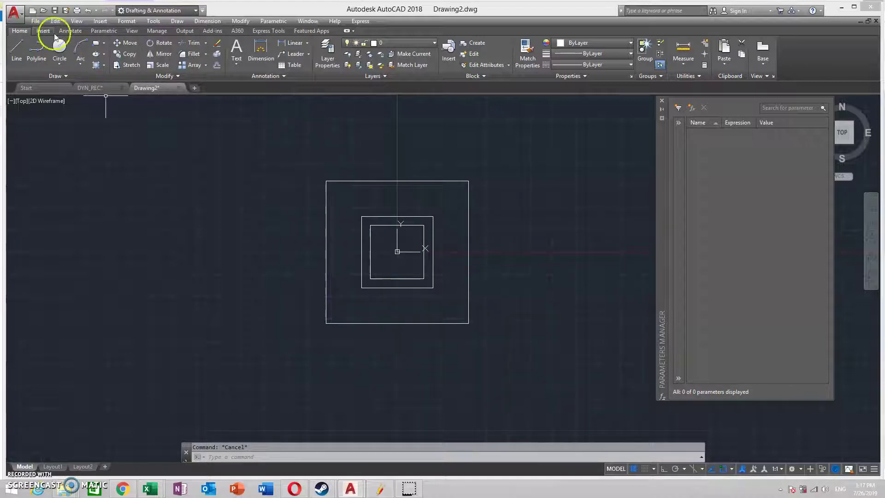
Add centerlines midway between the outer square's top and bottom edges and between its left and right edges
click(68, 32)
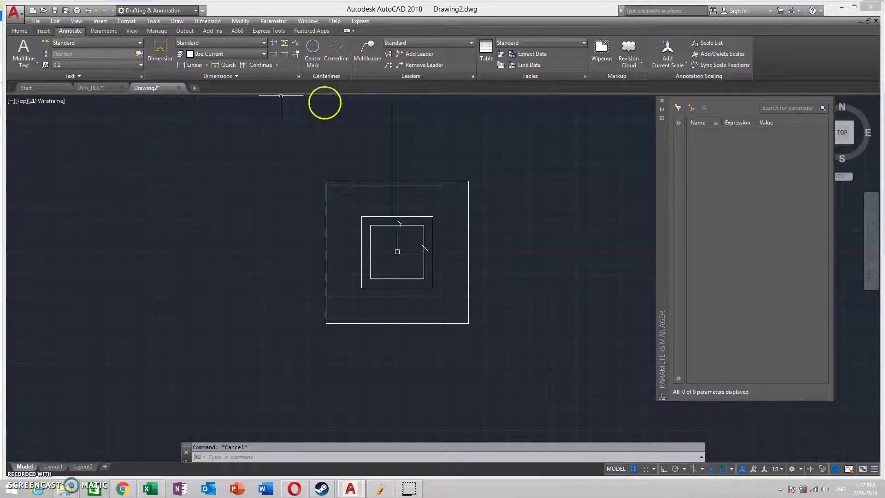
click(343, 59)
click(416, 180)
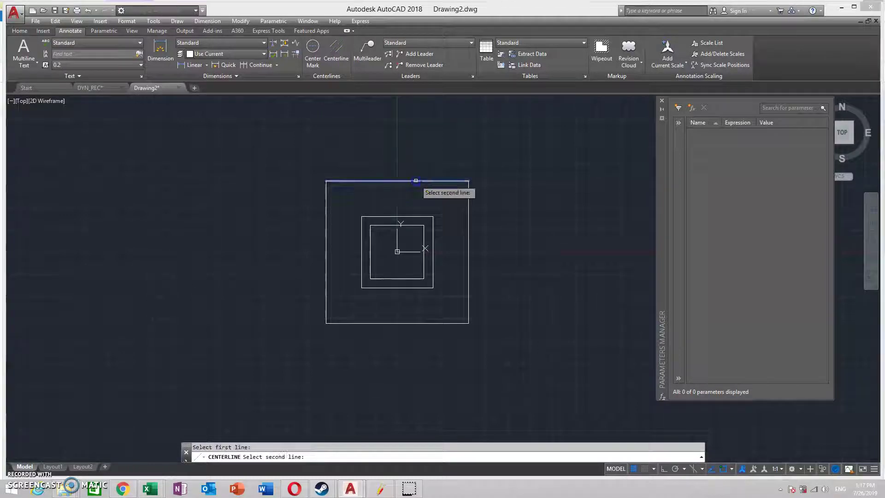
click(422, 324)
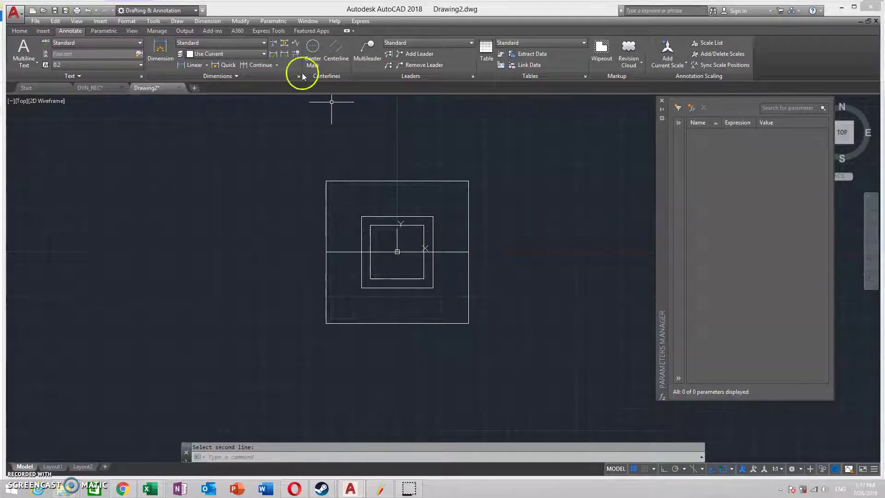
click(338, 51)
click(326, 208)
click(469, 209)
Set the global linetype scale factor to 15 with LTSCALE
scroll(397, 252, up, 8)
scroll(369, 232, down, 6)
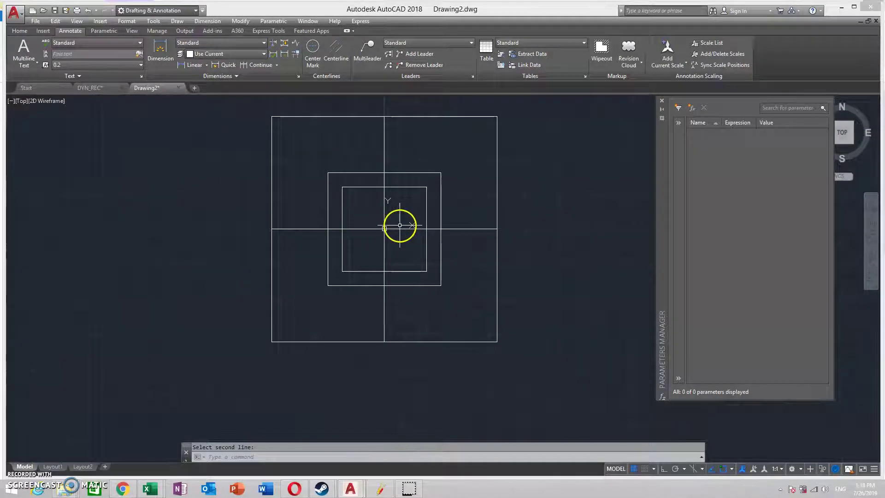
key(Return)
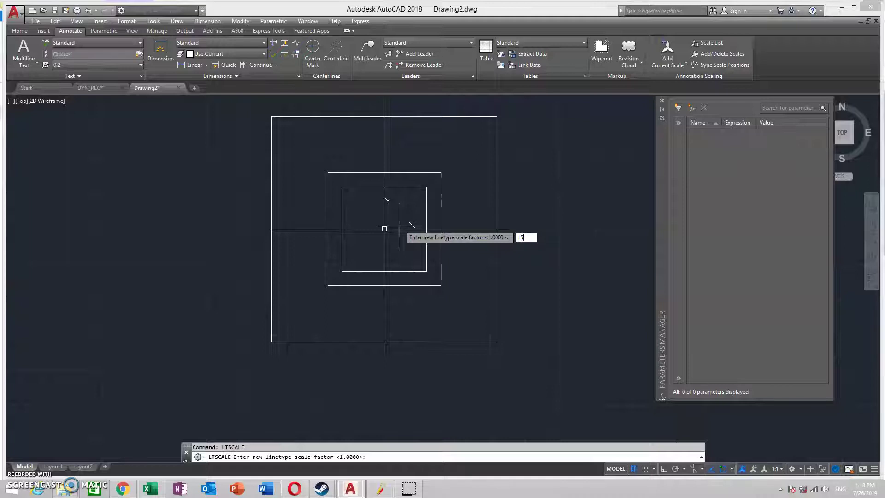
key(Return)
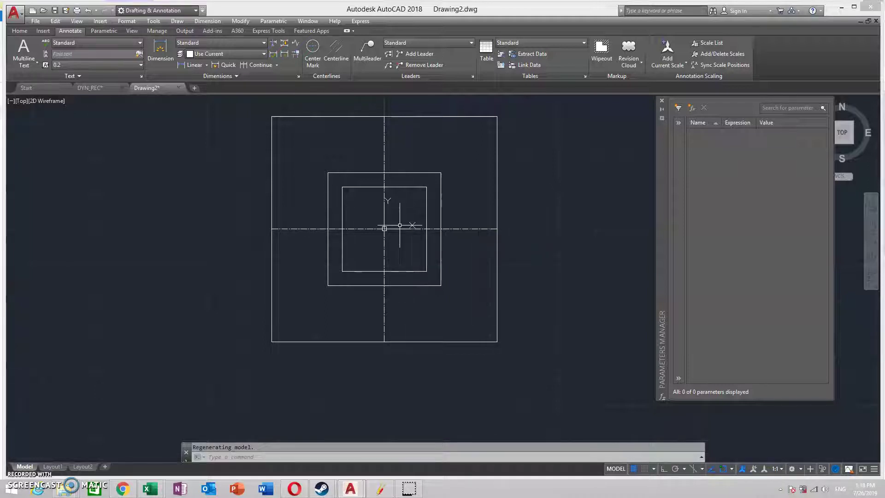
Set the global linetype scale factor to 25 with LTSCALE
key(Return)
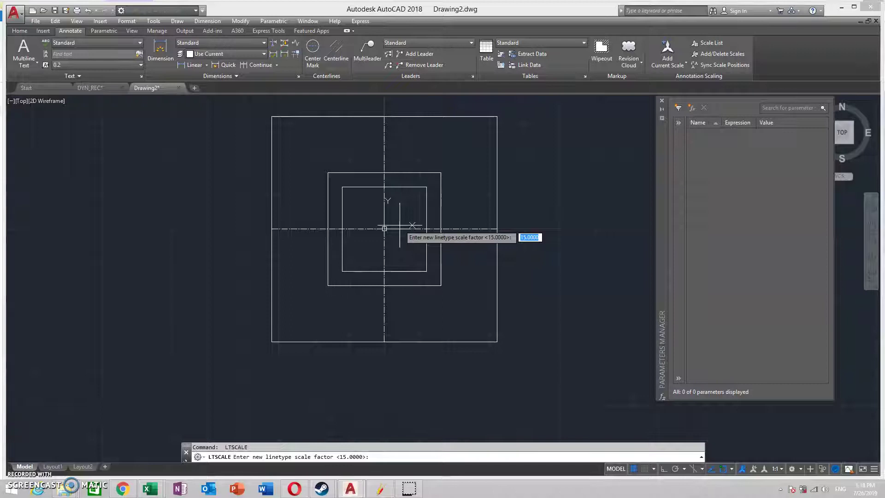
text(25)
key(Return)
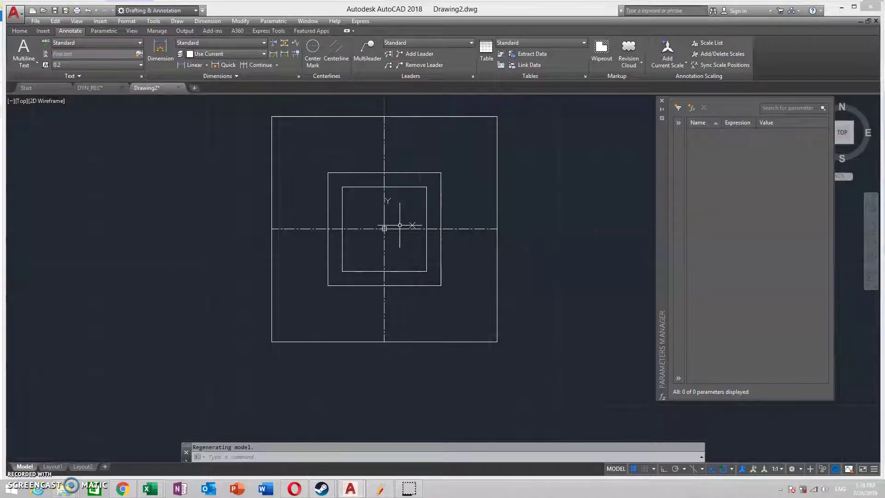
Set the linetype scale property of both centerlines to 2.5, and clear the properties palette away from the squares
click(463, 234)
click(466, 217)
click(405, 148)
click(348, 141)
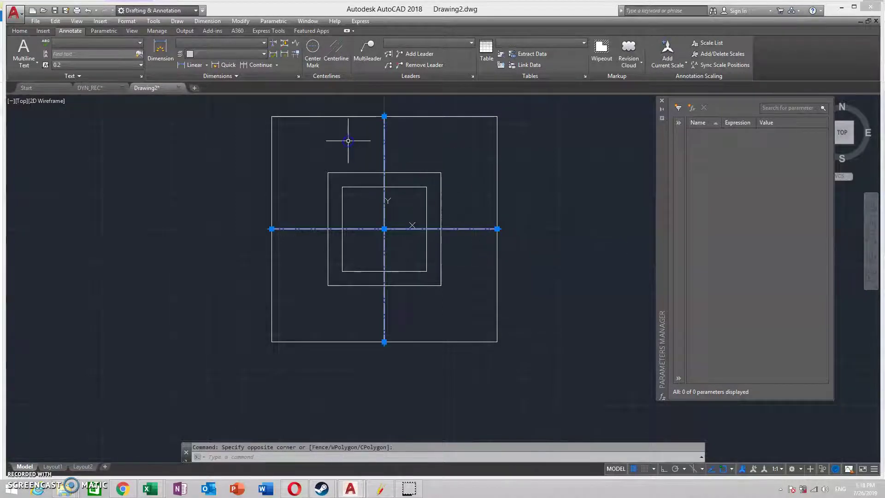
key(ctrl+1)
click(304, 200)
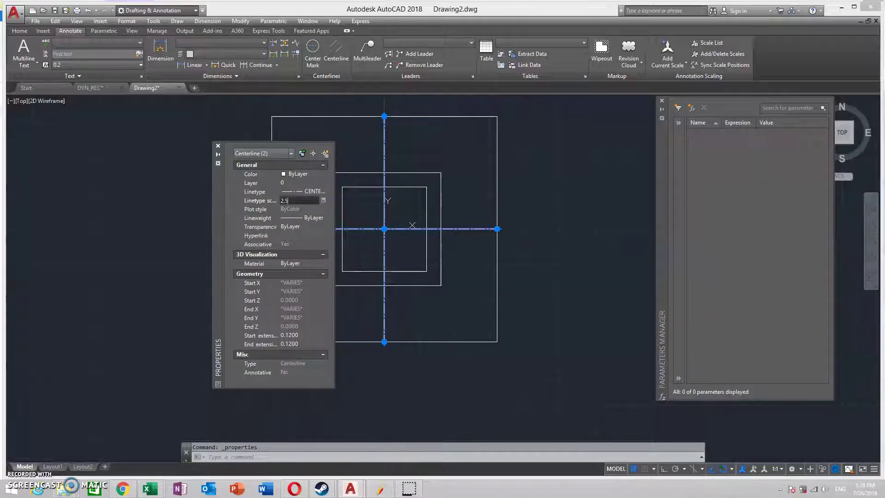
click(303, 191)
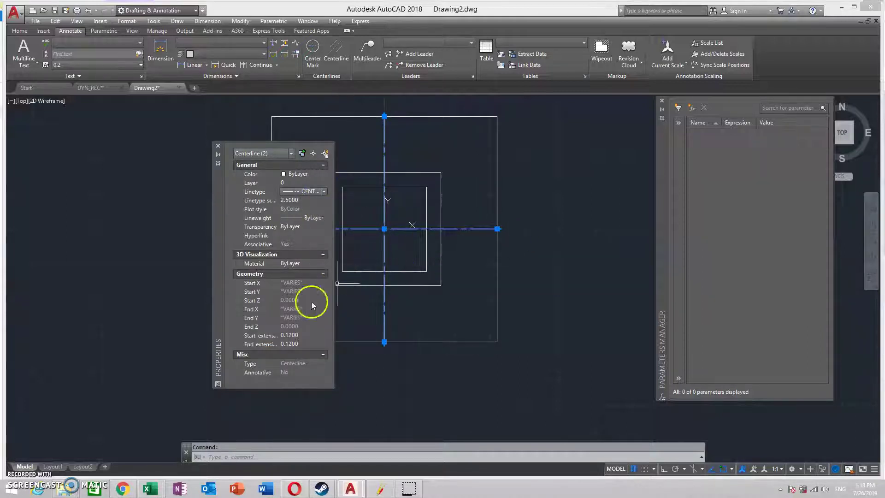
drag(218, 193, 113, 142)
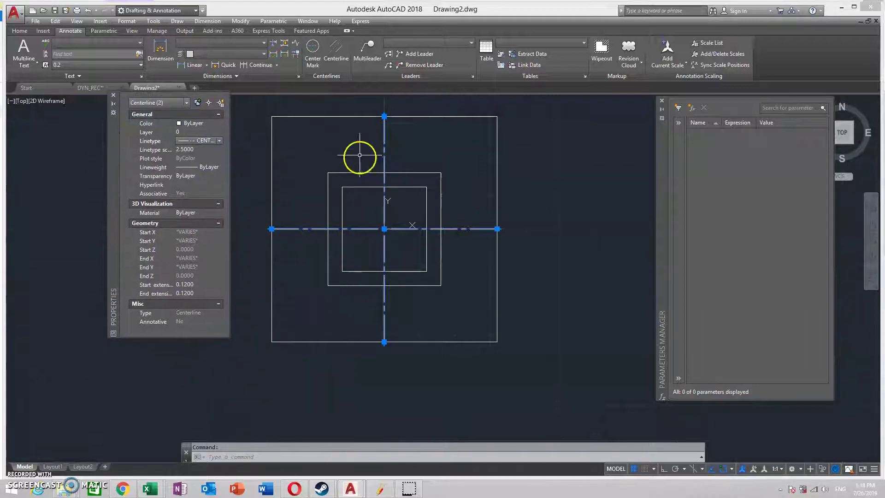
Set the start and end extensions of both centerlines to 2.5
scroll(388, 136, up, 3)
scroll(545, 279, down, 3)
scroll(479, 220, up, 4)
scroll(479, 221, up, 4)
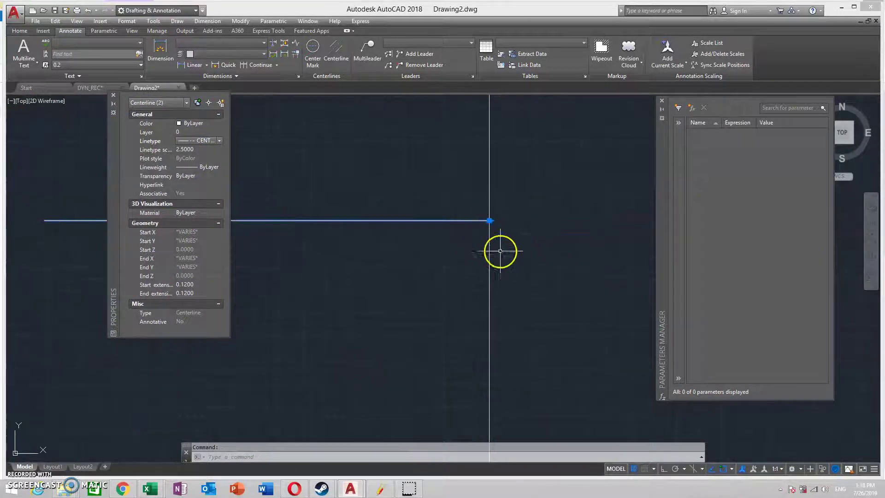
scroll(488, 226, down, 5)
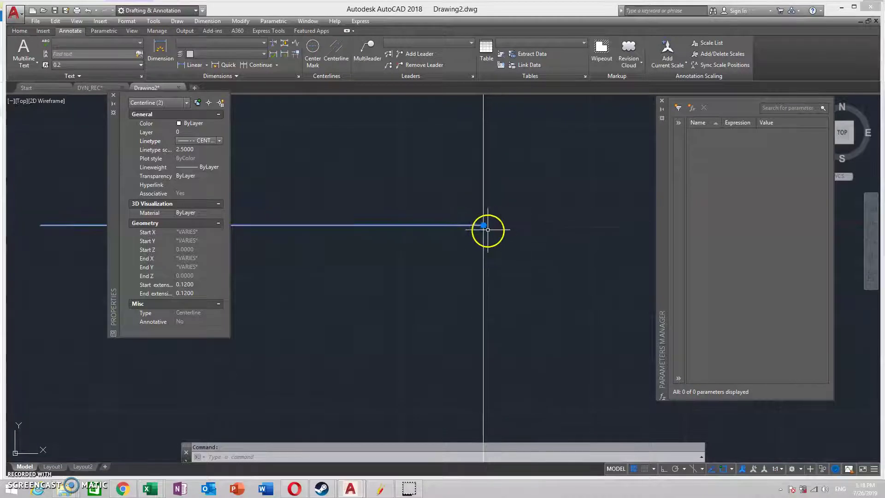
click(184, 286)
drag(175, 228, 197, 232)
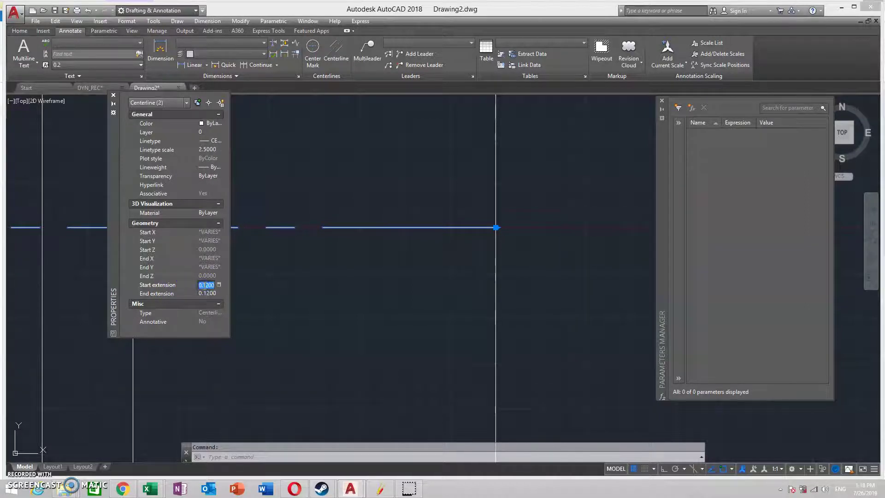
click(207, 292)
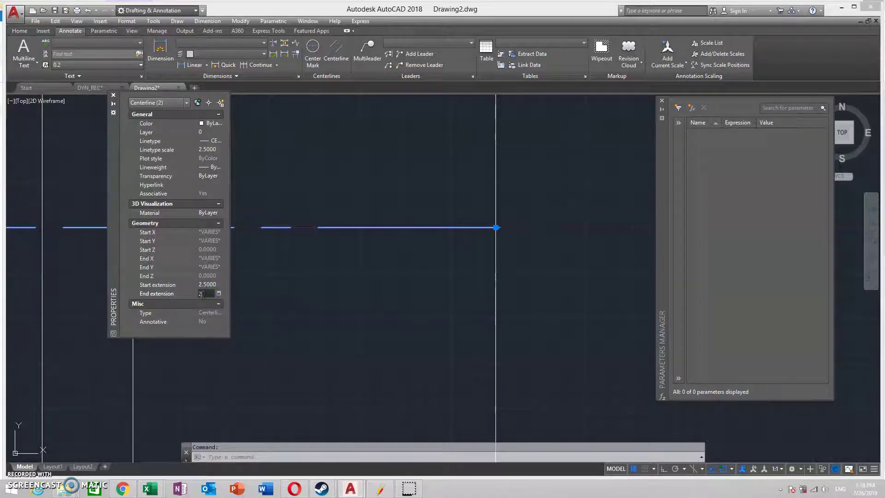
Set the start and end extensions of both centerlines to 15, and deselect them
click(214, 285)
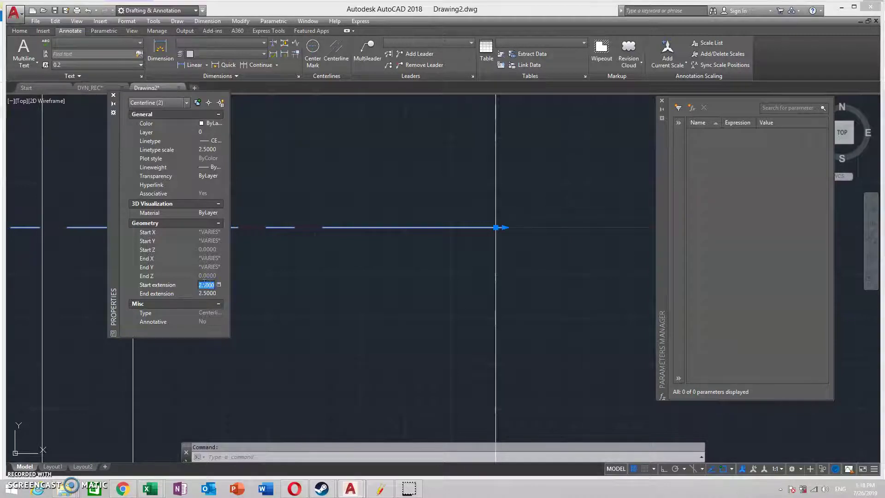
click(212, 294)
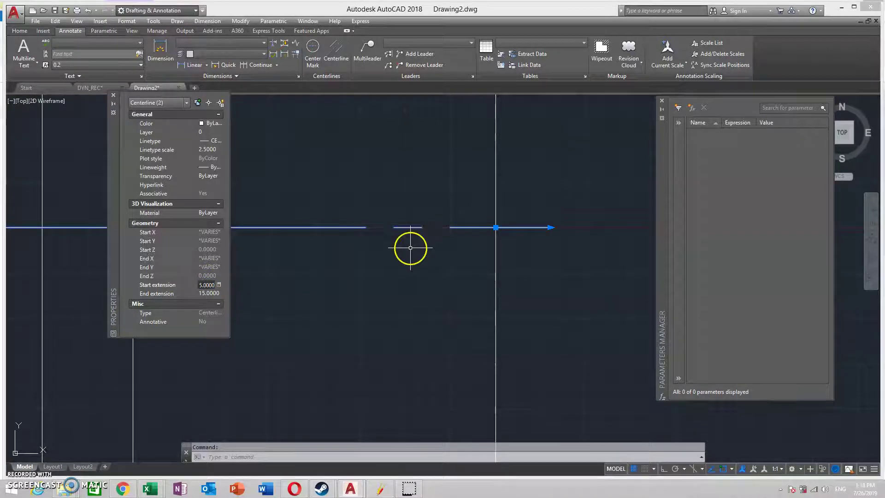
key(Escape)
Define a block named DYN_REC from the three squares and both centerlines, converting the objects to the block
scroll(382, 251, down, 5)
scroll(446, 259, up, 2)
mouse_move(428, 321)
middle_down()
mouse_move(381, 277)
mouse_move(390, 324)
mouse_move(420, 309)
mouse_move(459, 248)
middle_up()
scroll(395, 217, up, 2)
middle_drag(444, 213, 421, 295)
text(b)
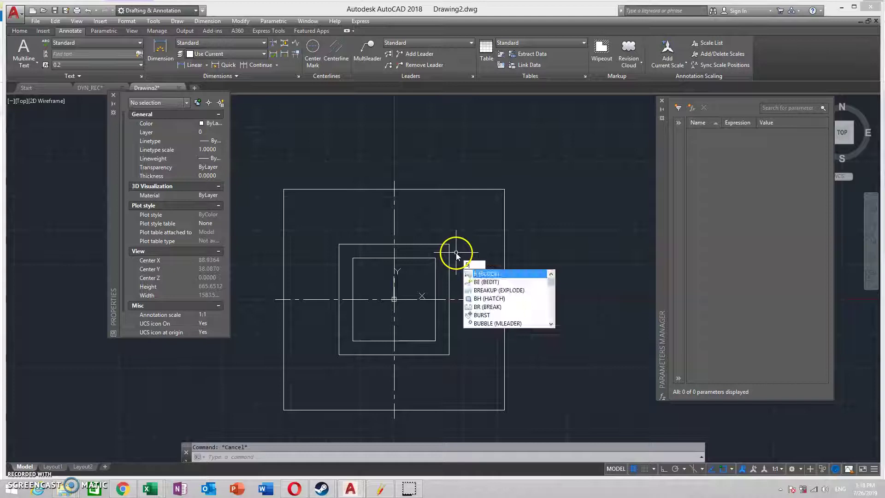
key(Return)
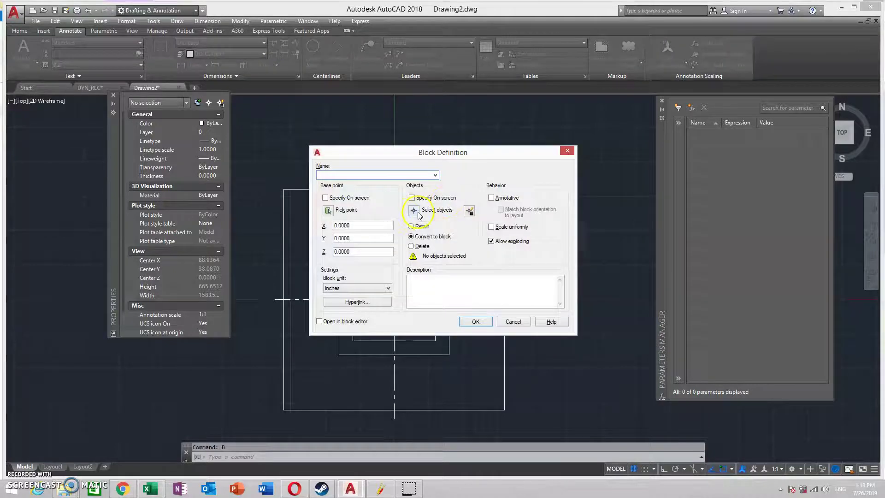
click(414, 210)
click(326, 162)
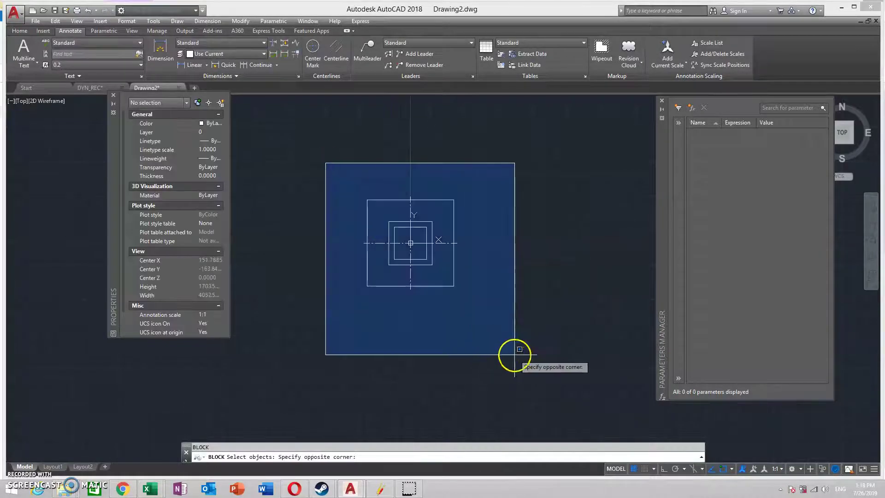
click(514, 355)
key(Return)
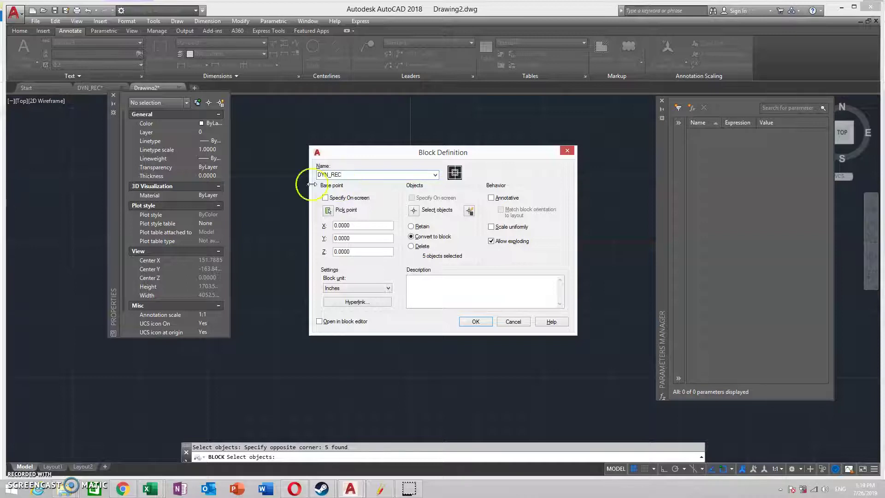
click(476, 322)
Open the DYN_REC block in the Block Editor
click(443, 235)
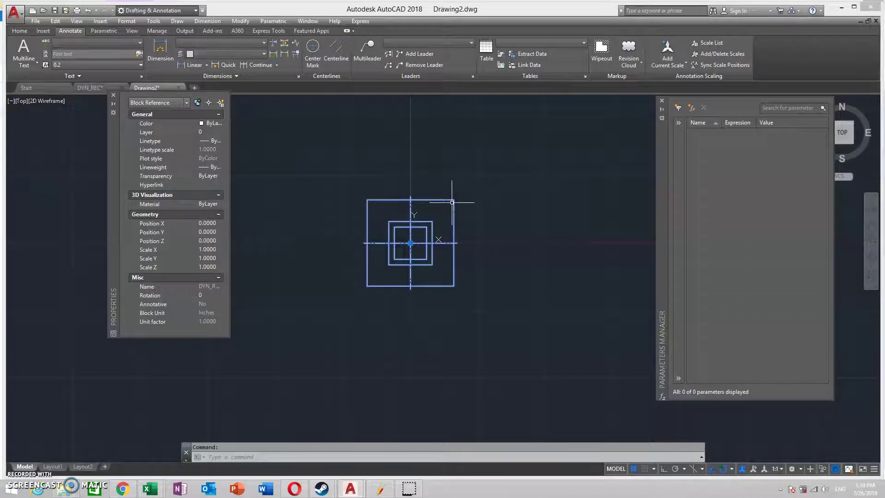
text(e)
key(Return)
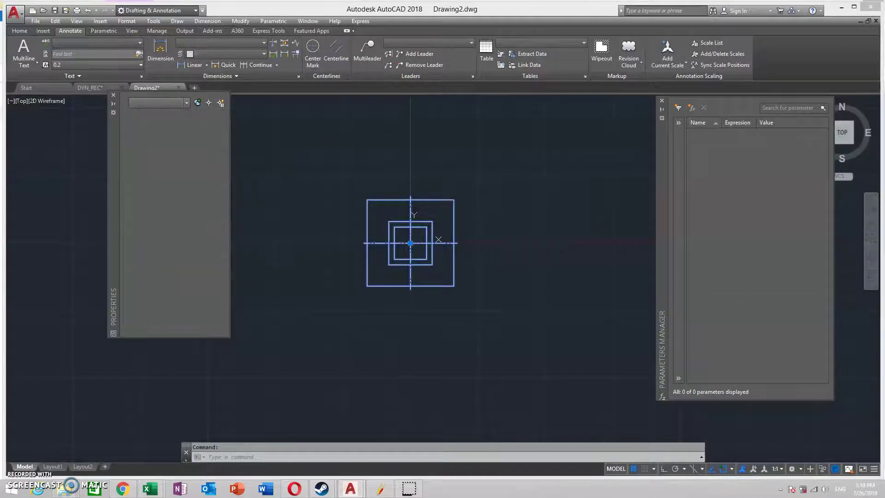
click(436, 307)
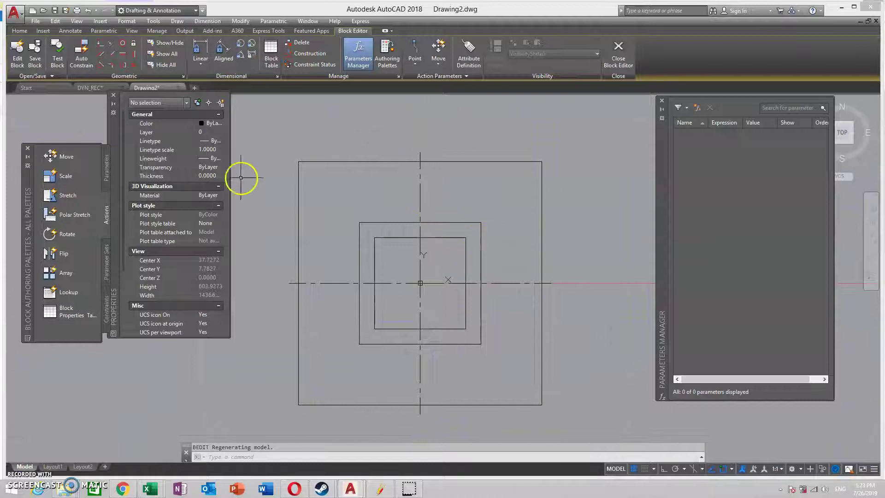
Auto-constrain all three squares and both centerlines in the Block Editor
click(84, 63)
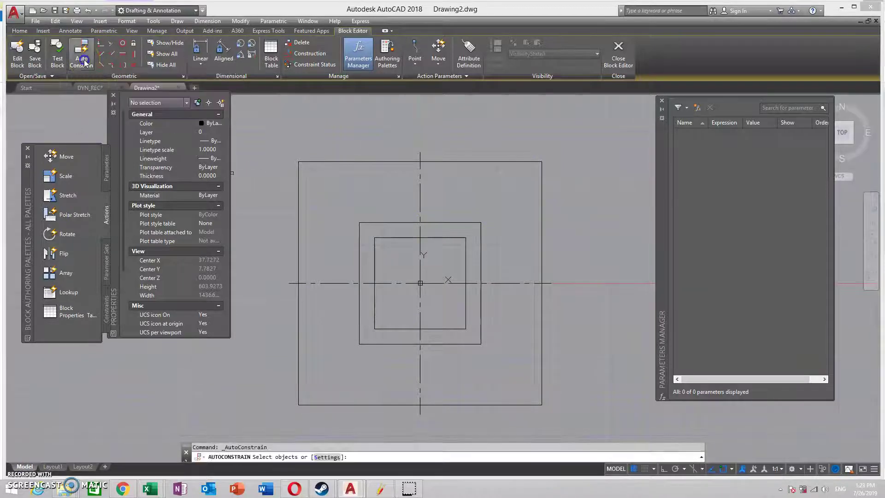
scroll(316, 154, down, 2)
click(275, 131)
click(499, 361)
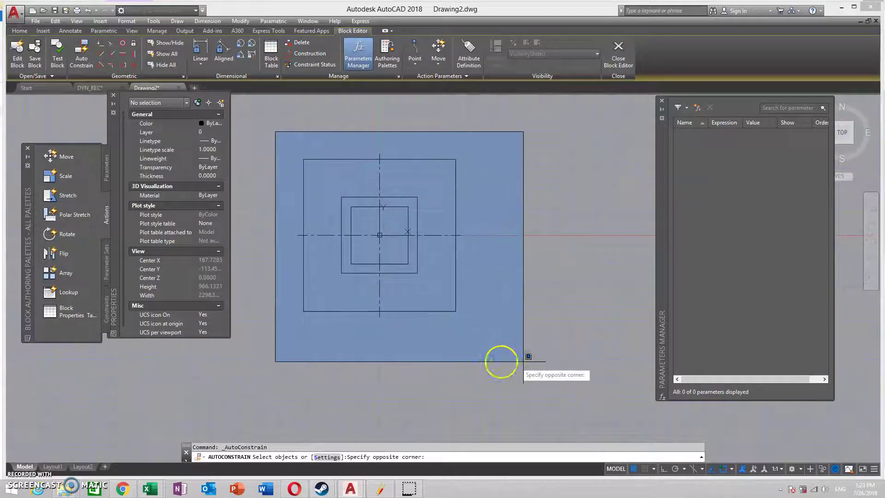
right_click(490, 336)
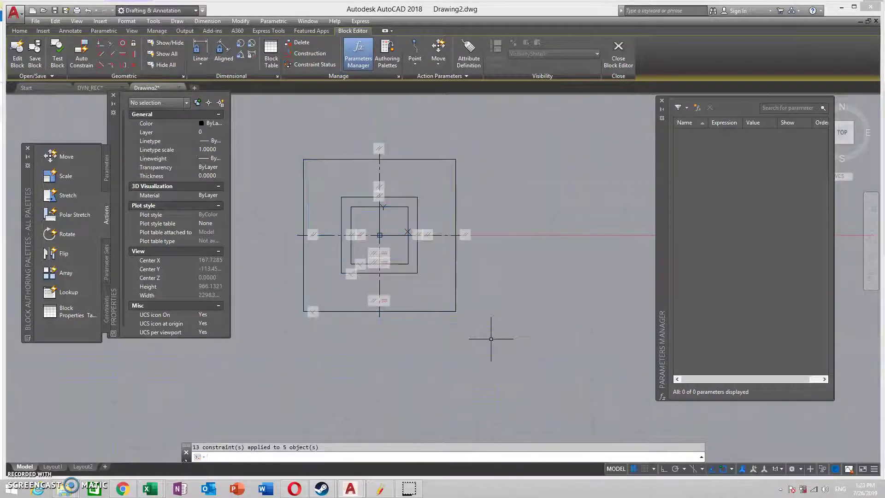
Apply a Fix constraint to the vertical centerline and another to the horizontal centerline
scroll(366, 261, up, 1)
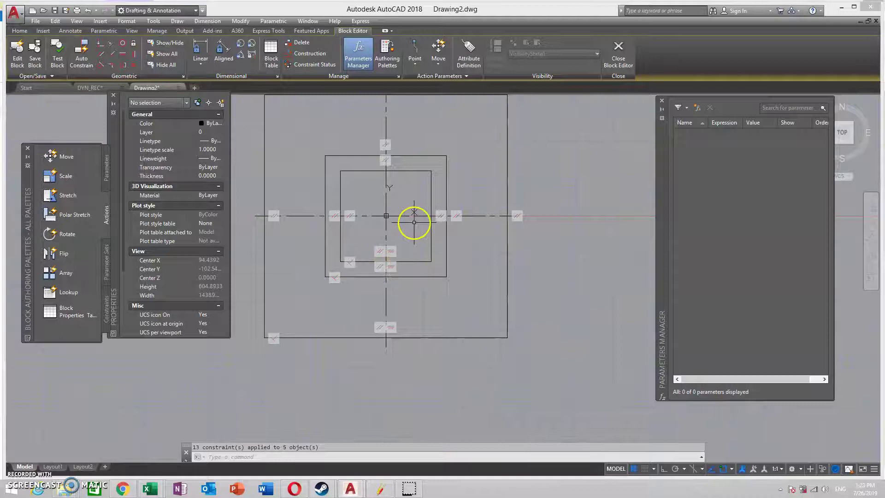
middle_drag(406, 197, 402, 247)
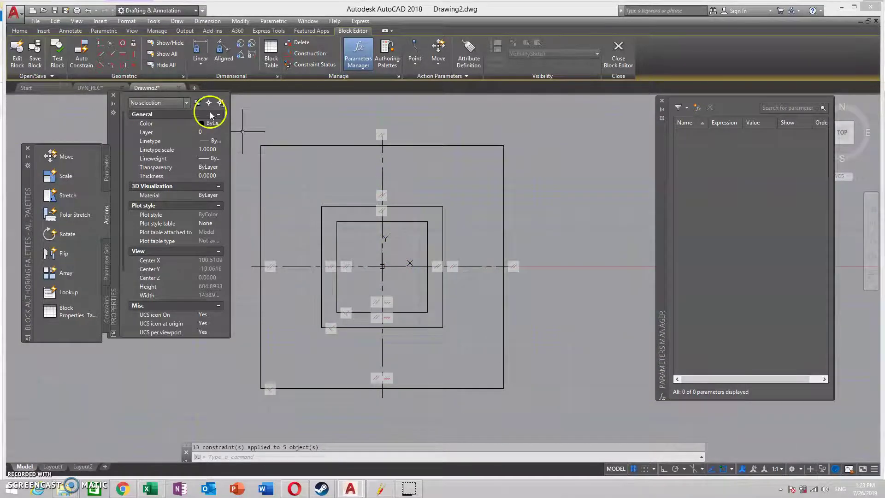
click(133, 43)
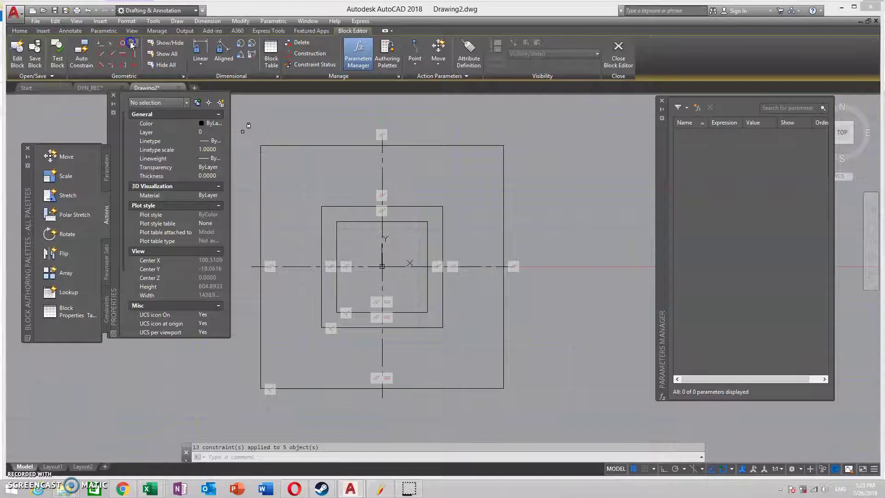
click(382, 156)
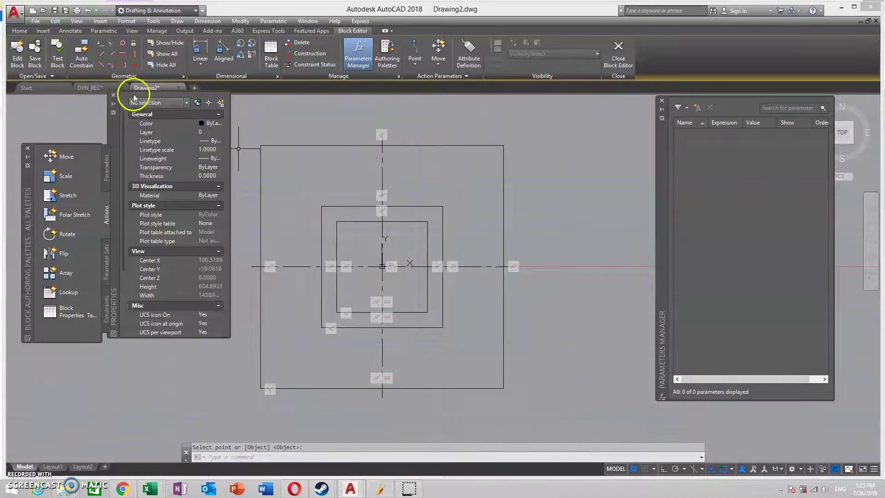
click(133, 43)
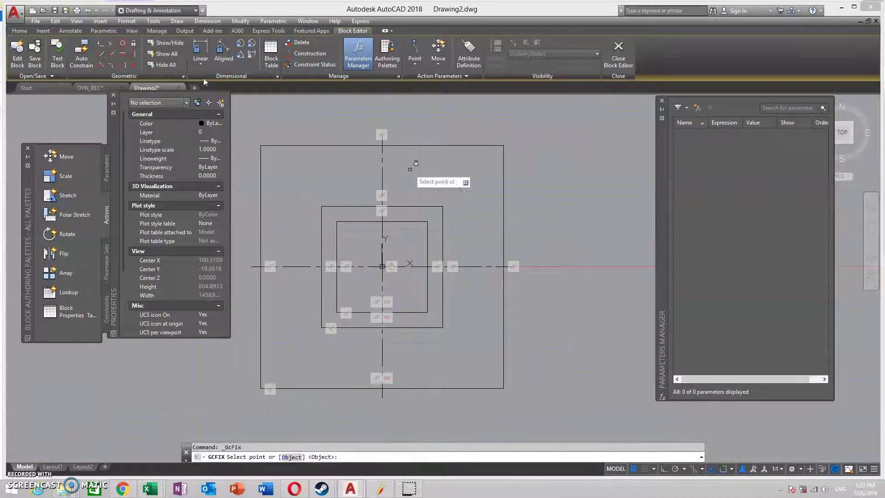
click(420, 276)
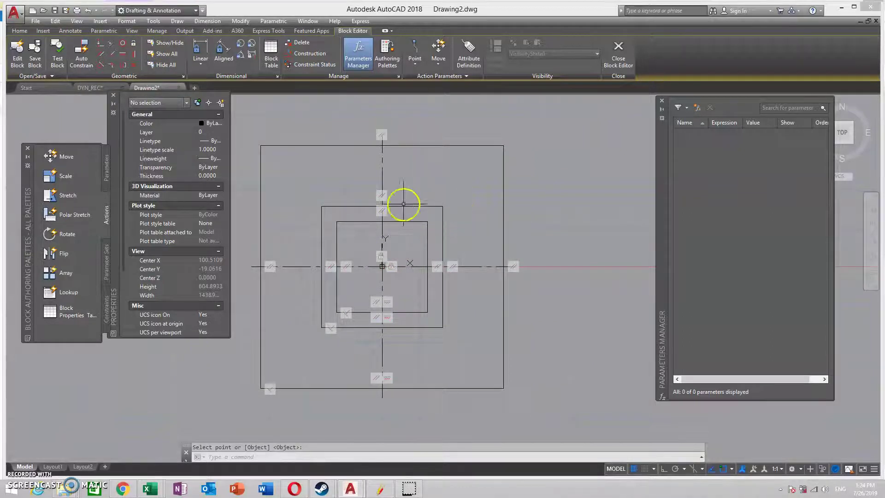
Add a linear constraint parameter for the outer square's width, between its two upper corners, placed above the upper edge
click(200, 65)
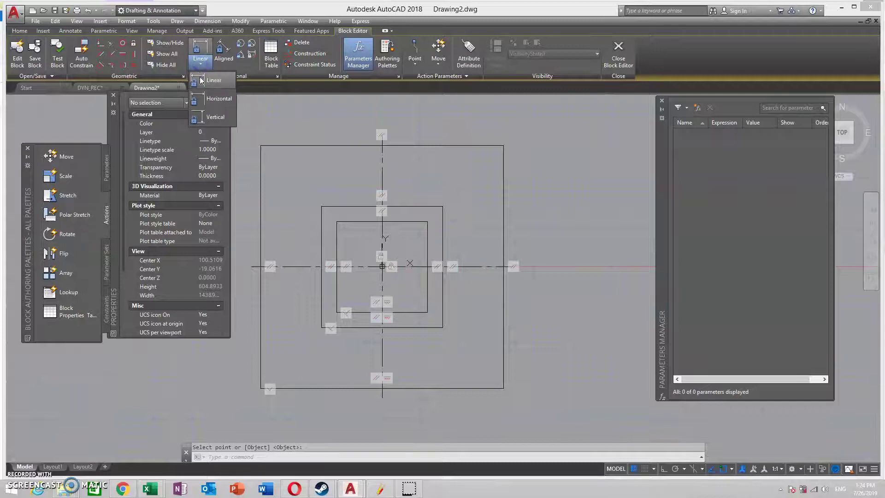
click(201, 85)
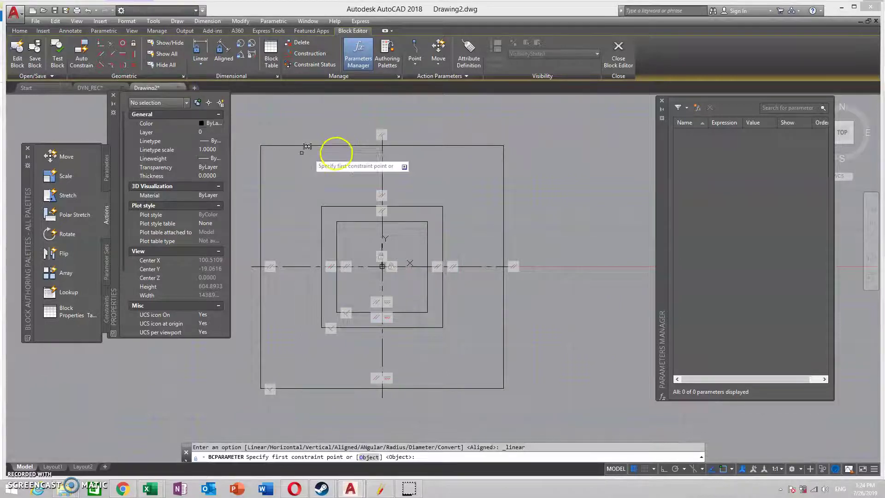
click(261, 146)
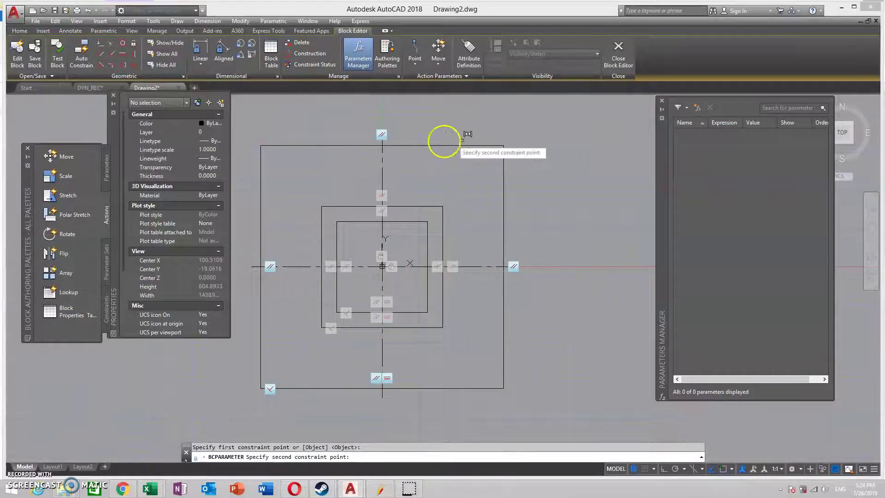
click(503, 145)
click(475, 110)
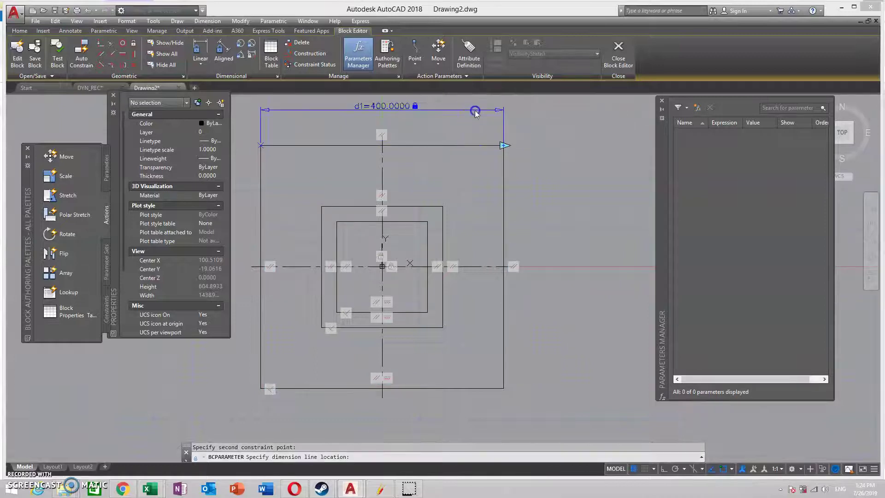
key(Return)
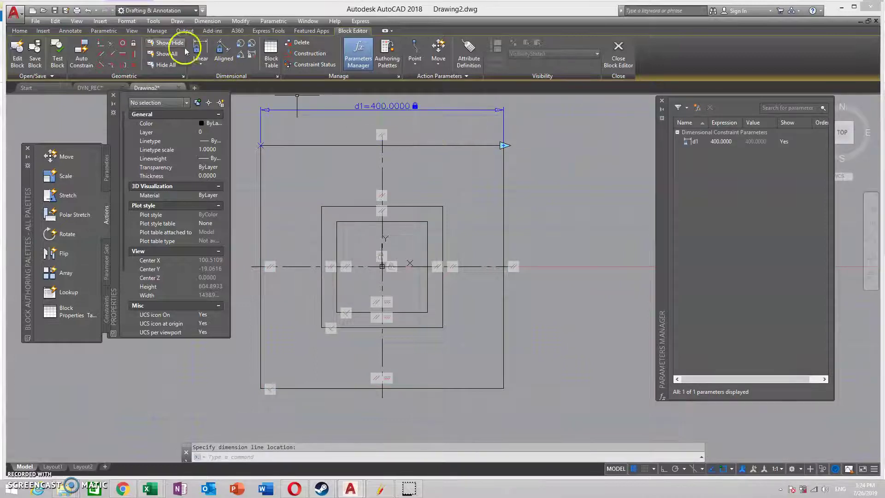
Add a linear constraint parameter for the outer square's height, from its upper-left to lower-left corner, placed outside the left edge
click(203, 49)
click(260, 146)
scroll(286, 188, down, 2)
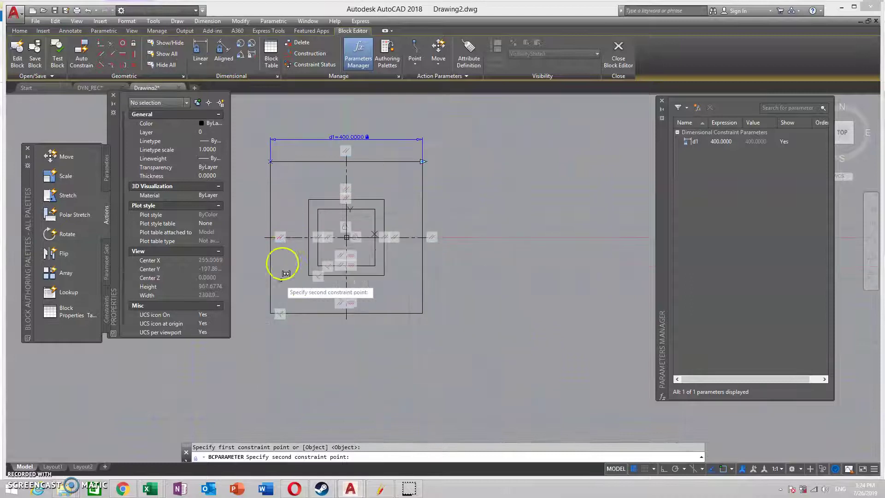
click(270, 312)
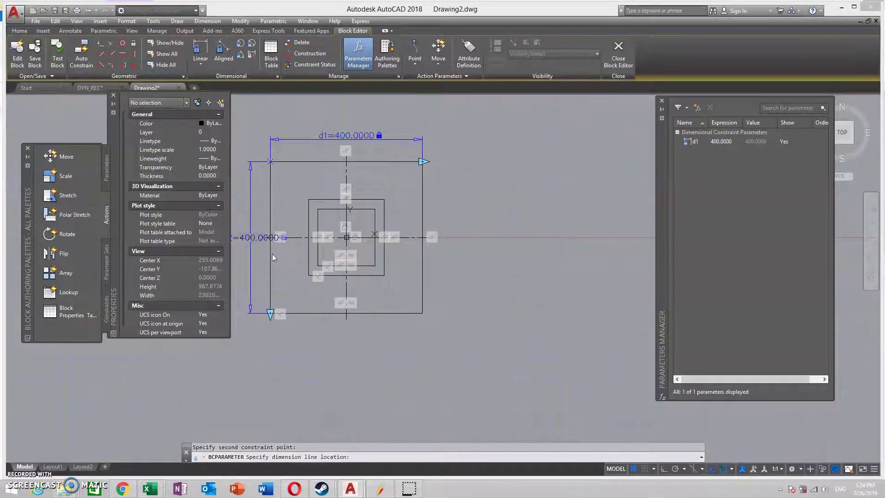
scroll(392, 236, down, 2)
click(298, 213)
scroll(297, 217, up, 2)
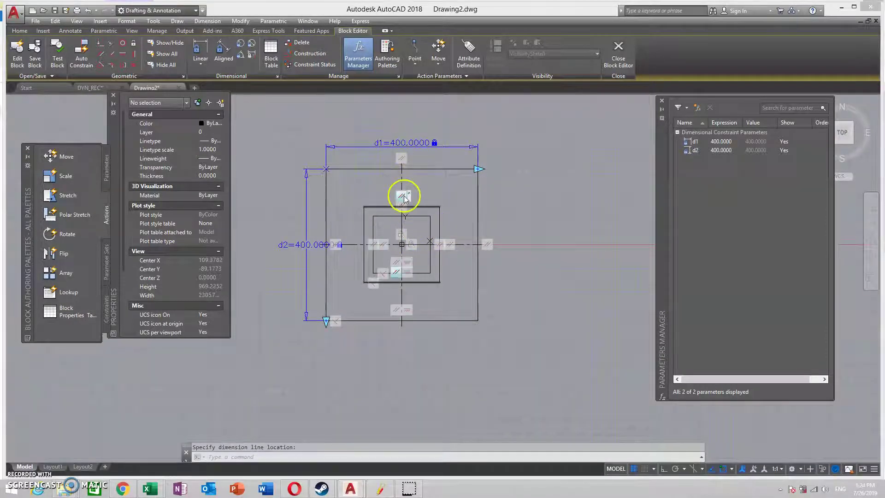
Make the outer square's upper and lower edges symmetric about the horizontal centerline
scroll(437, 246, up, 2)
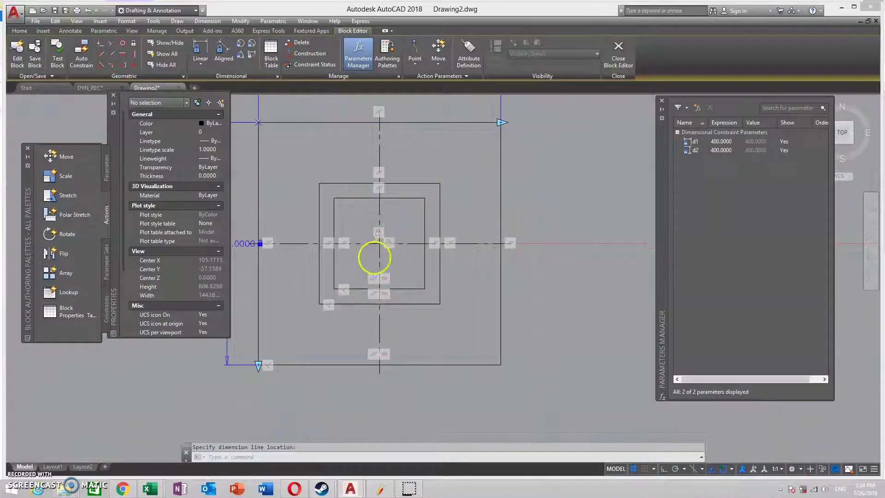
scroll(369, 254, down, 1)
scroll(325, 237, up, 1)
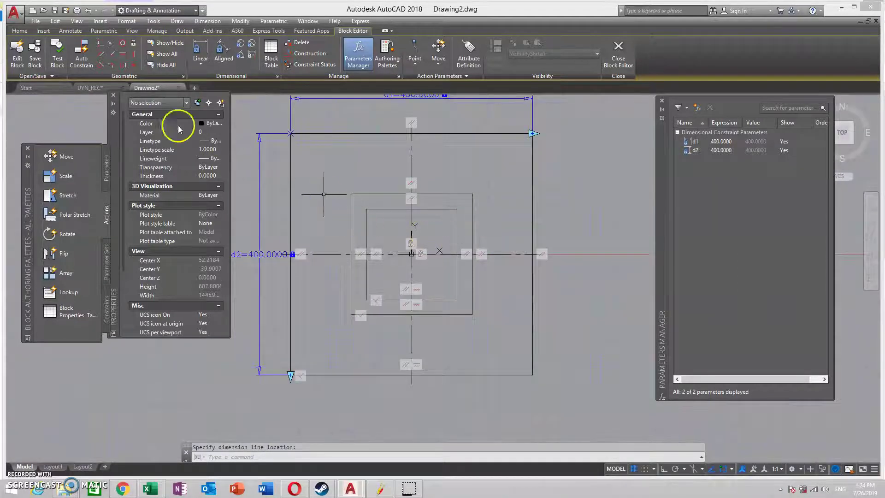
scroll(321, 198, down, 2)
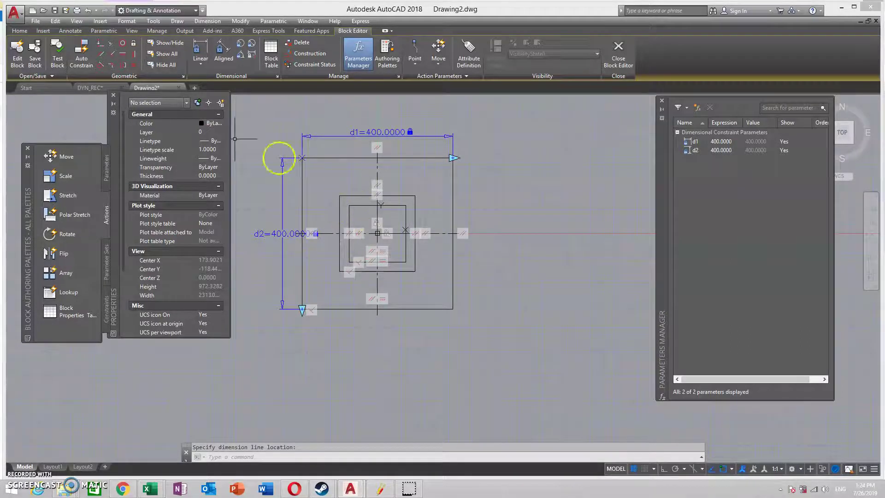
click(121, 67)
click(343, 157)
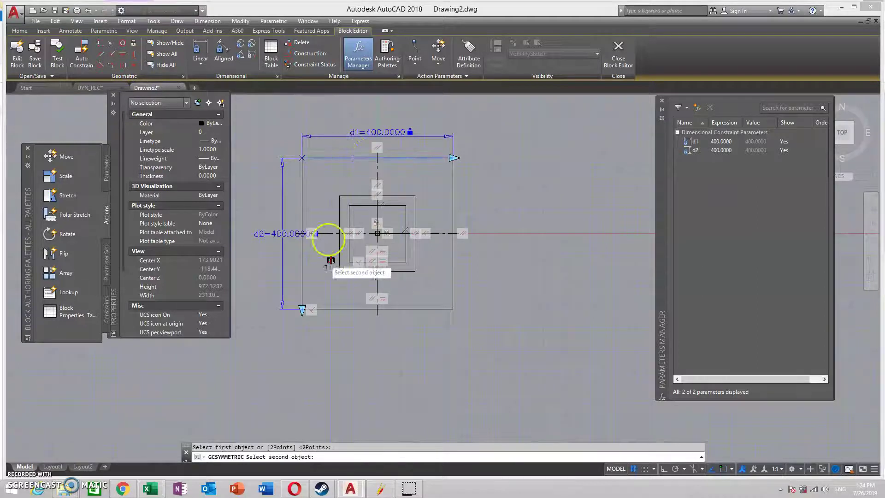
click(344, 308)
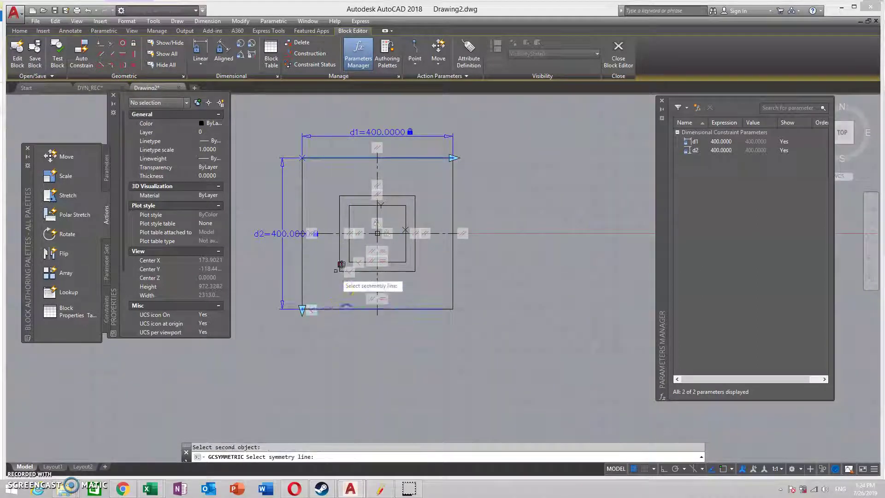
click(327, 233)
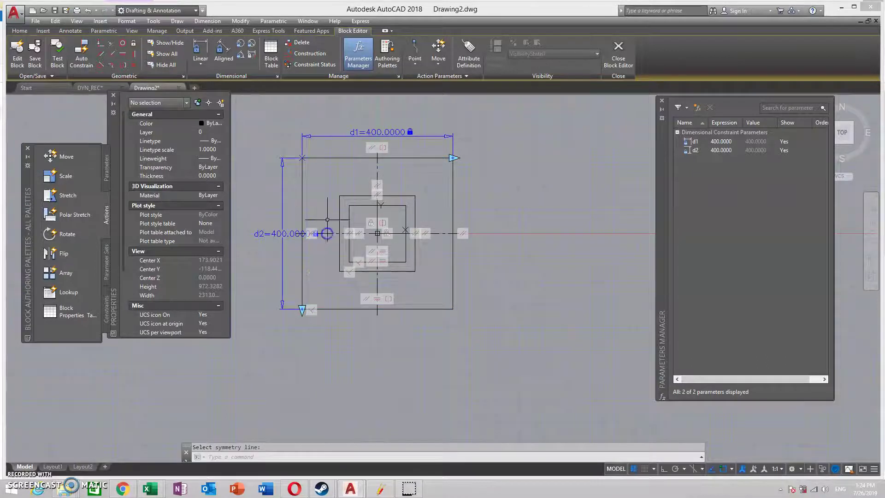
Try to make the outer square's left and right edges symmetric about the vertical centerline
click(122, 66)
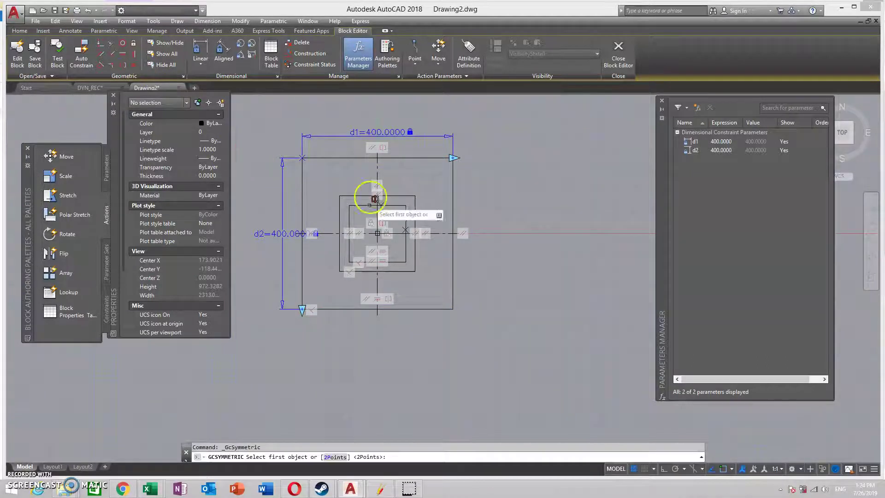
click(302, 200)
click(453, 192)
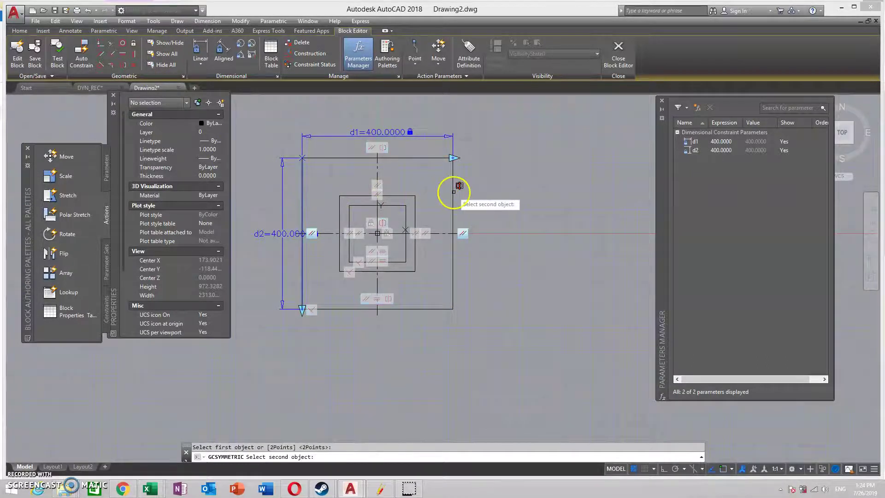
click(376, 166)
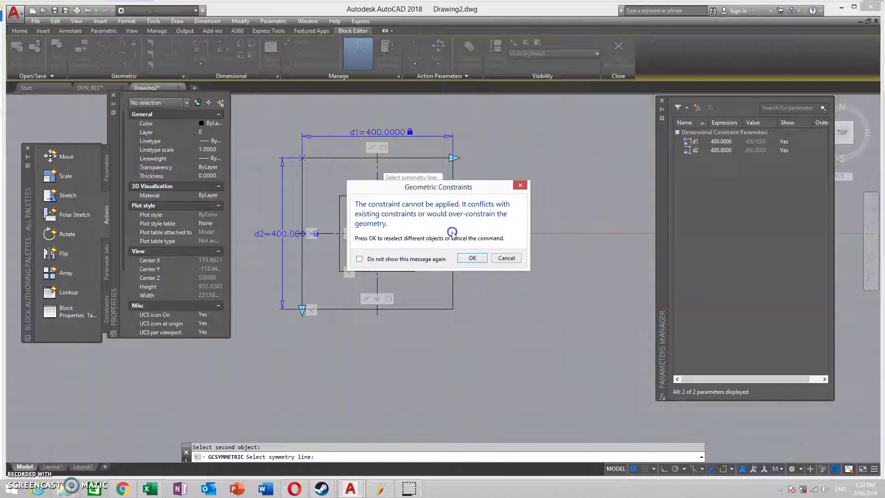
click(470, 258)
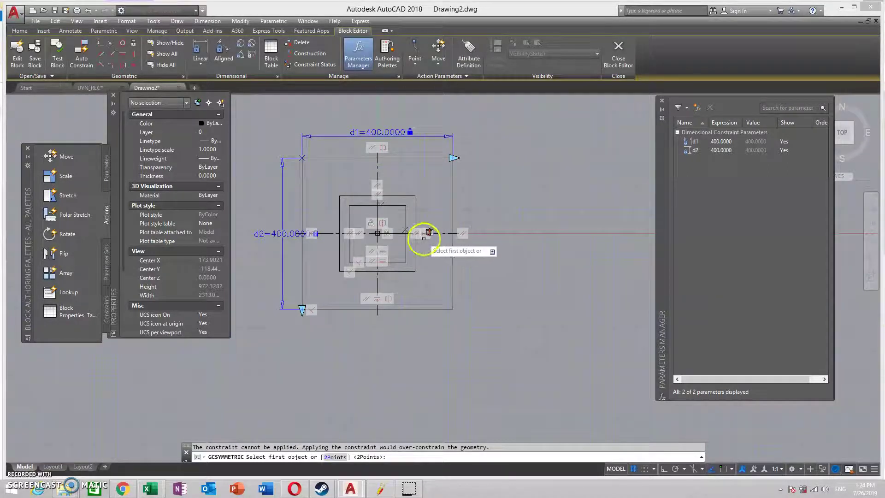
key(Escape)
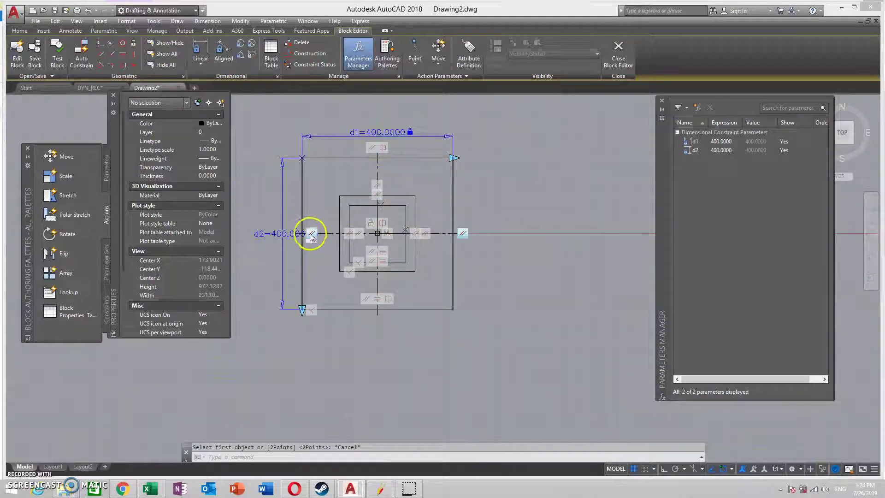
Close the Block Editor, saving the changes to the DYN_REC block
right_click(311, 236)
click(502, 255)
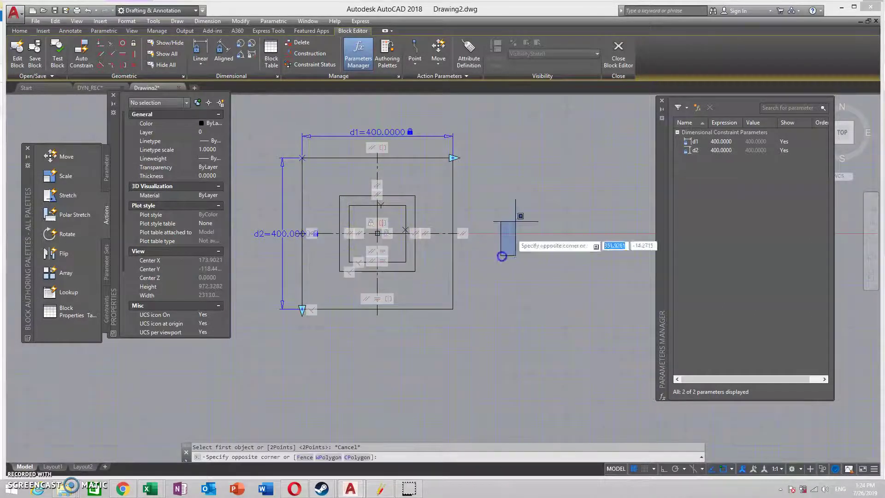
click(593, 104)
click(618, 51)
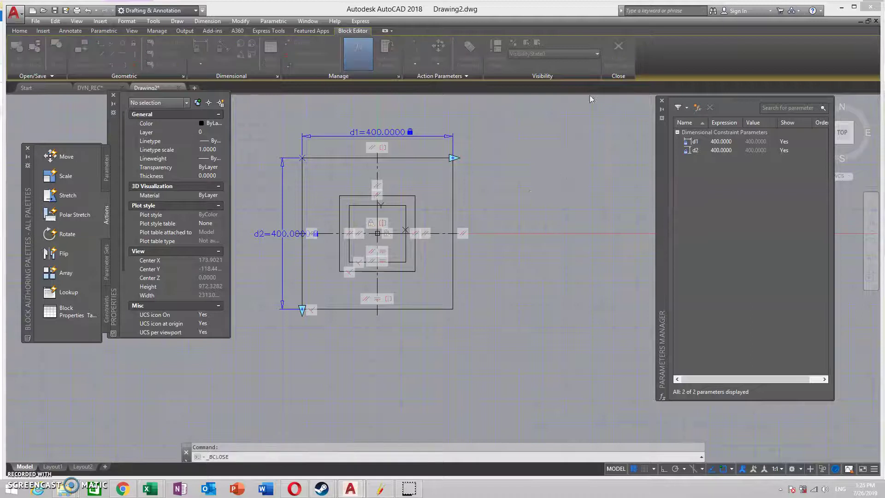
click(370, 231)
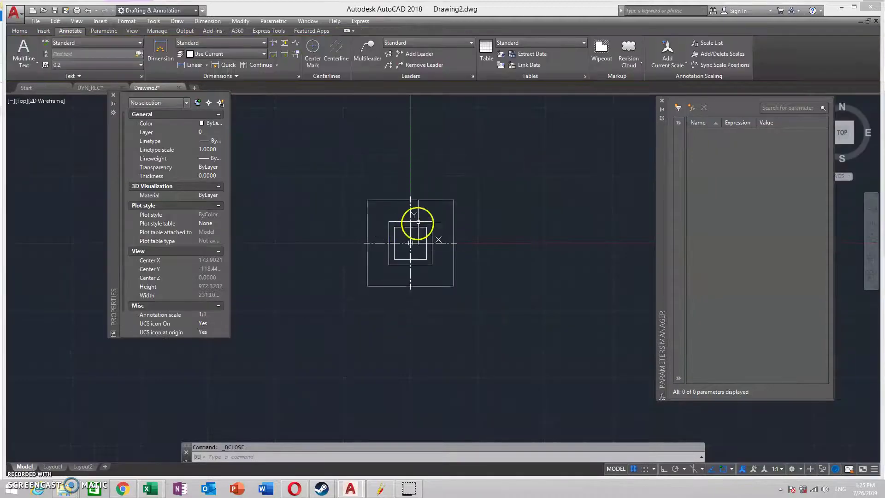
Test the DYN_REC block by stretching its width to the right with the upper-right grip, and try the lower-left height grip
click(433, 199)
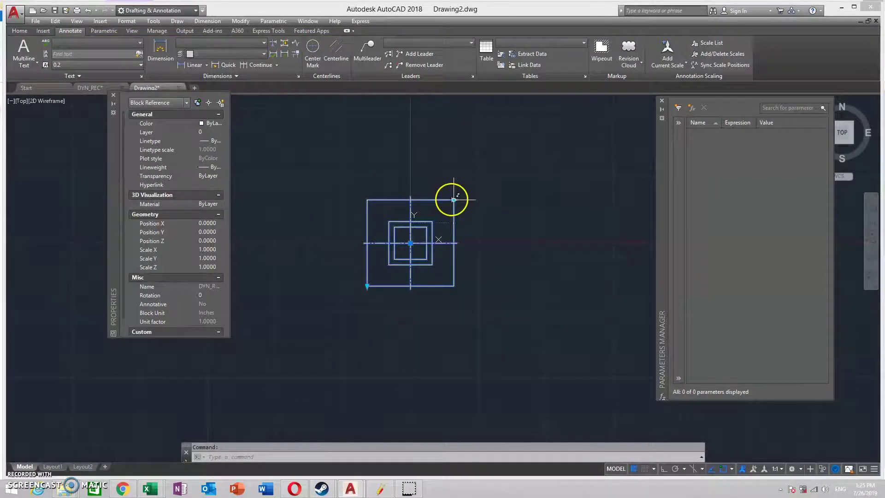
click(453, 199)
click(522, 200)
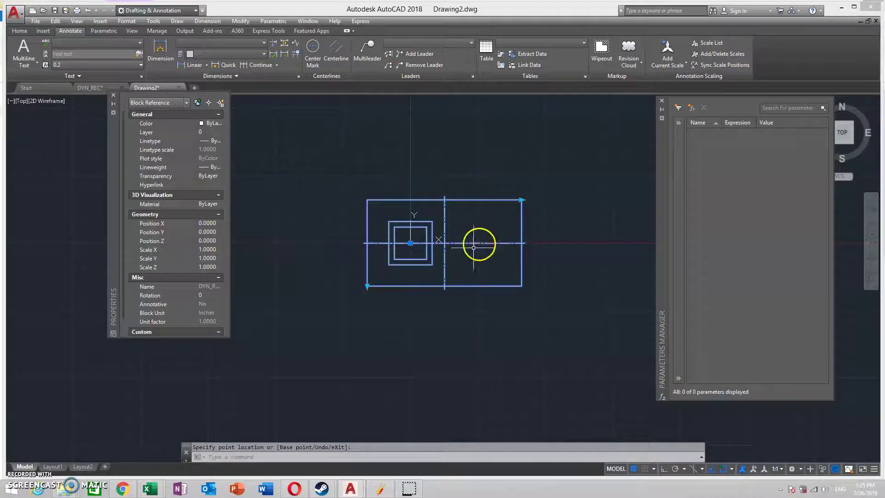
click(367, 286)
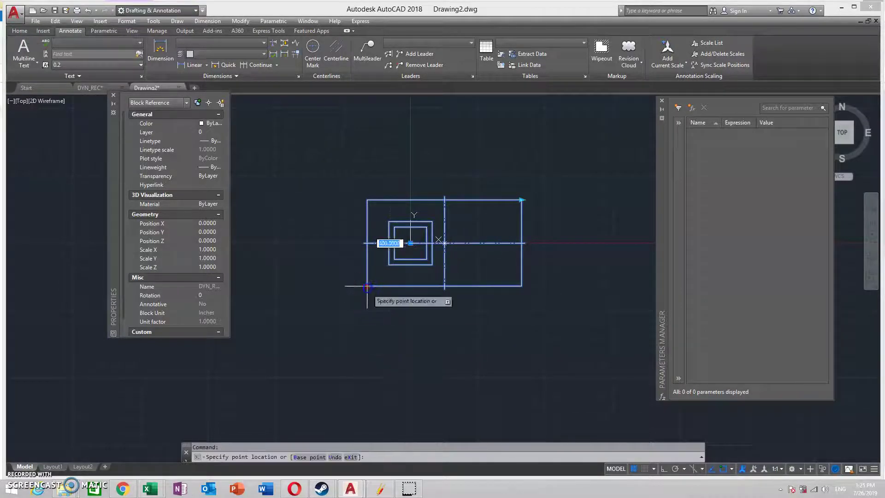
click(366, 286)
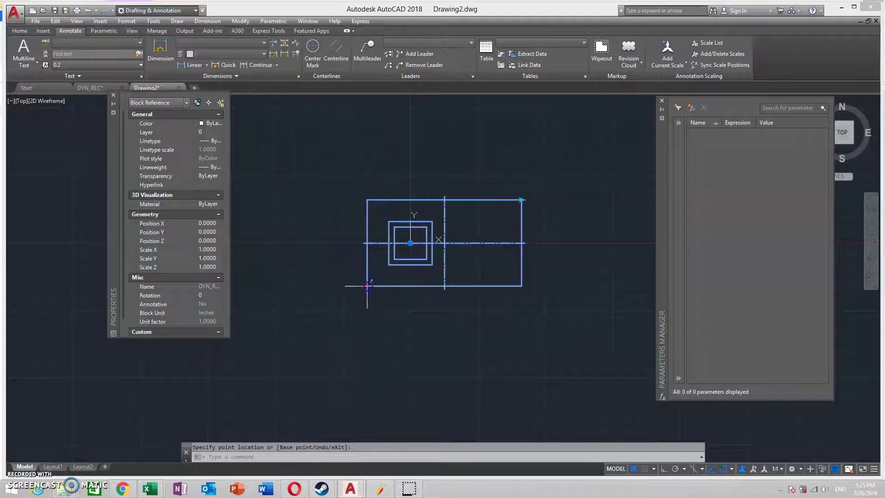
Undo back to the DYN_REC block definition and delete all constraints from its whole geometry
key(ctrl+z)
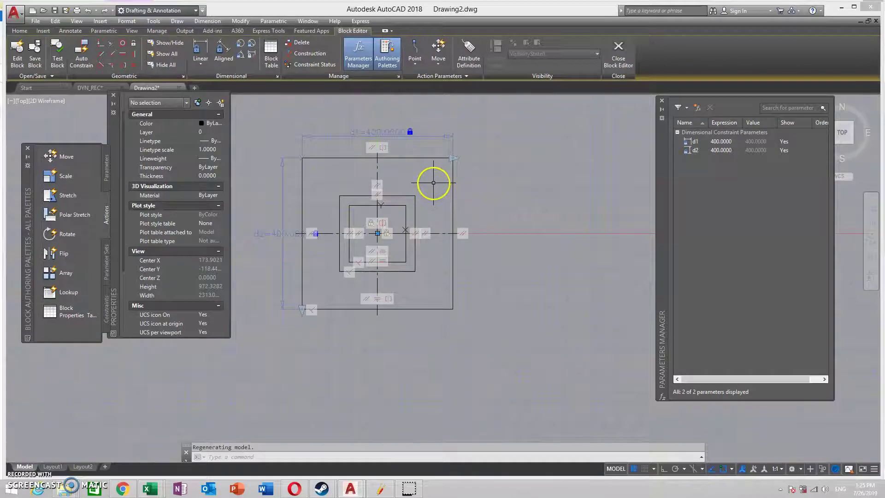
click(299, 43)
click(264, 114)
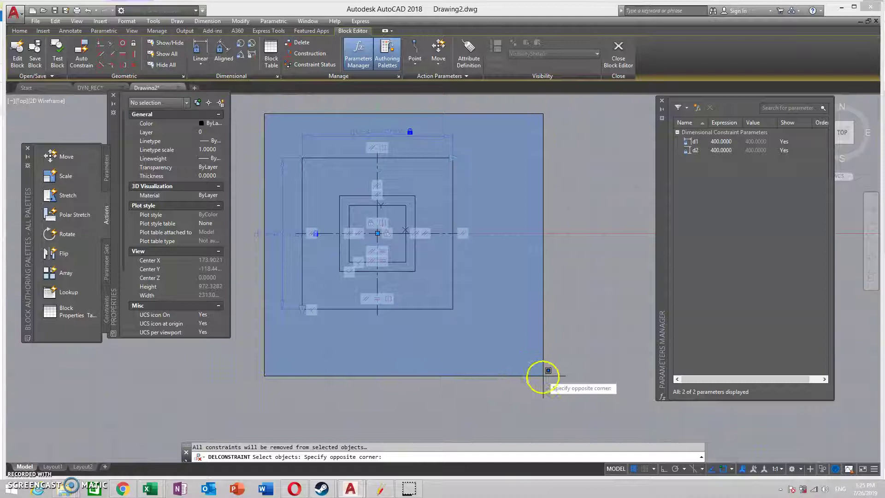
click(543, 372)
key(Return)
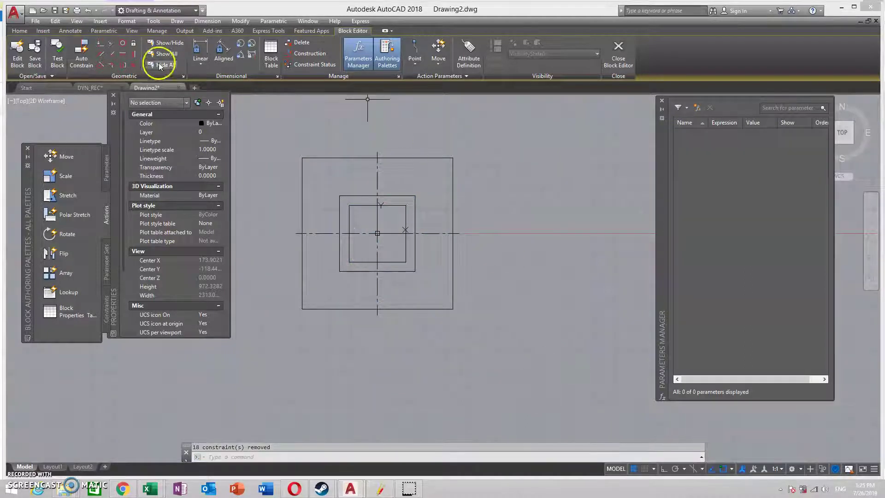
Apply Fix constraints to the vertical and horizontal centerlines
click(136, 42)
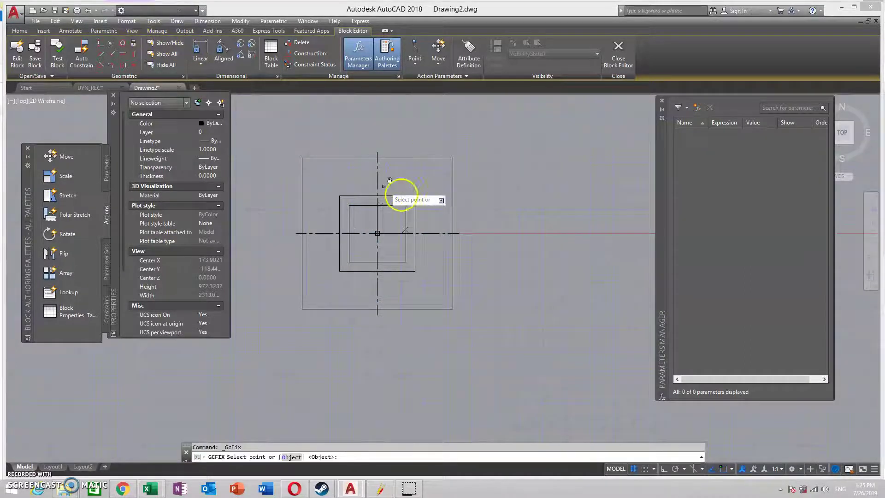
click(133, 43)
click(427, 232)
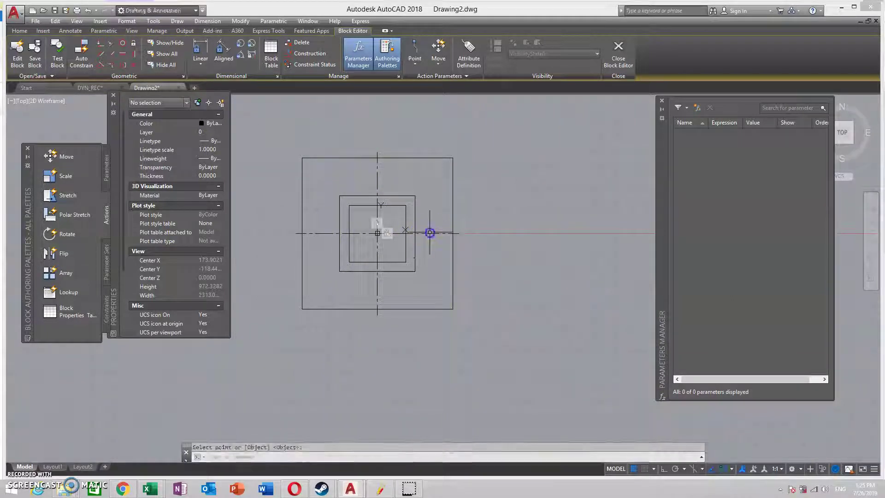
Apply Vertical constraints to the outer square's left and right edges and Horizontal constraints to its upper and lower edges
middle_drag(409, 192, 456, 201)
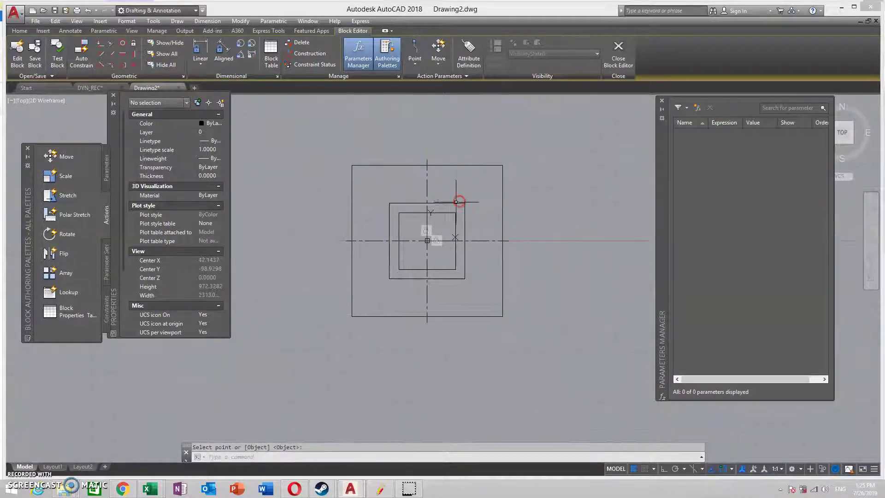
click(133, 55)
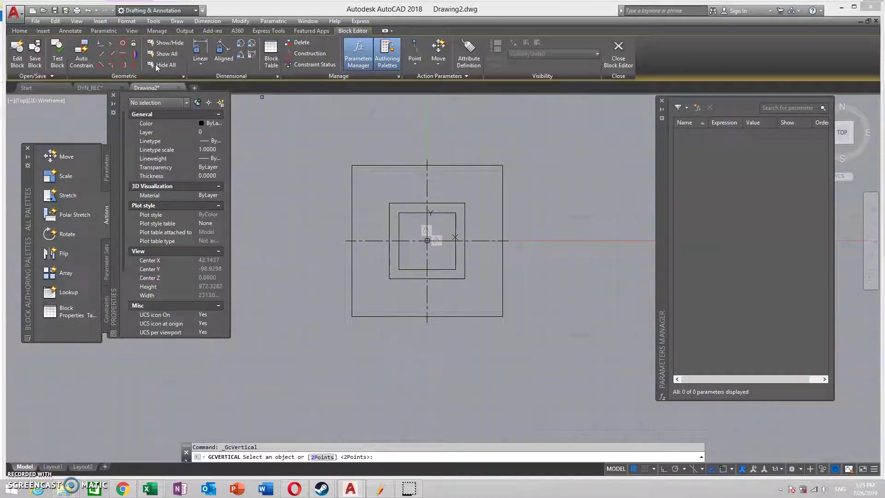
click(354, 213)
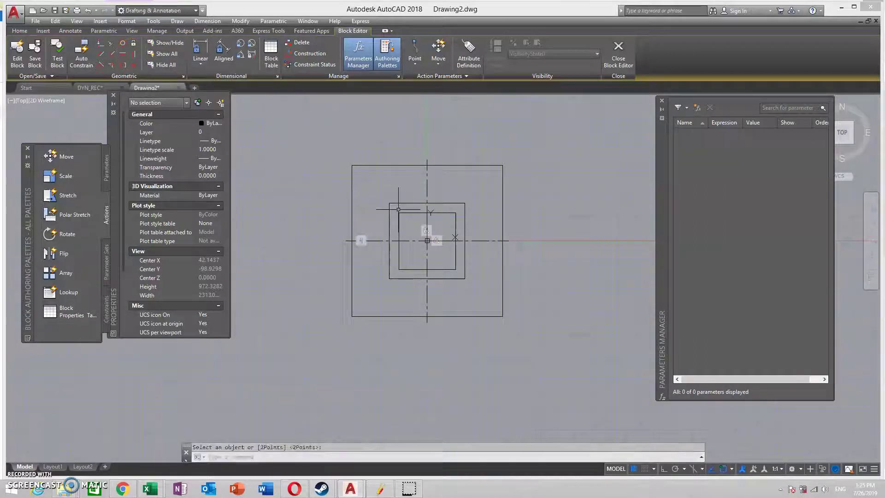
click(133, 56)
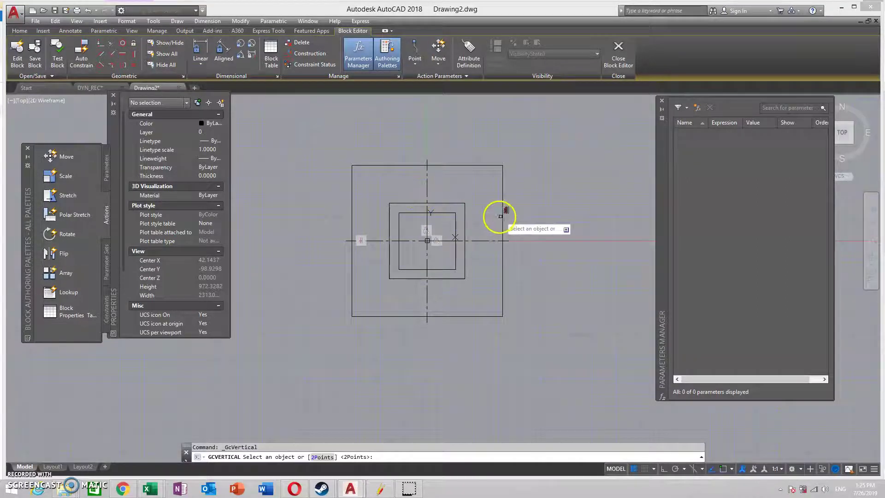
click(502, 210)
click(126, 59)
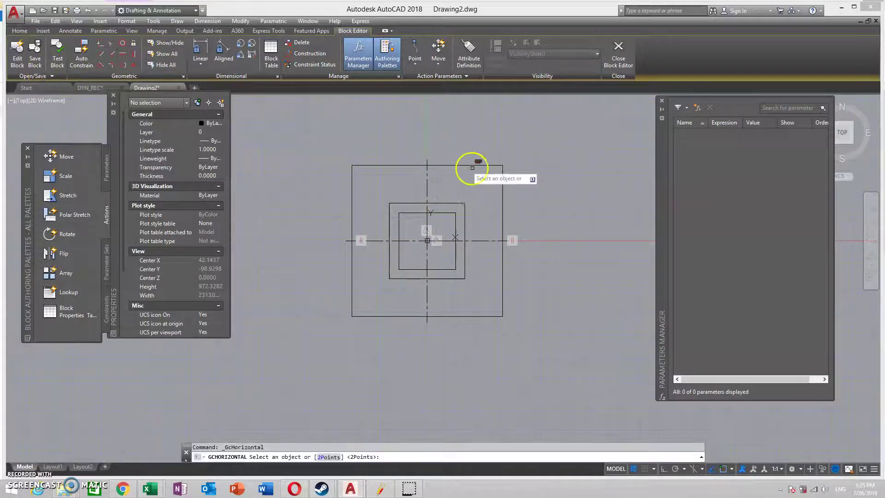
click(474, 166)
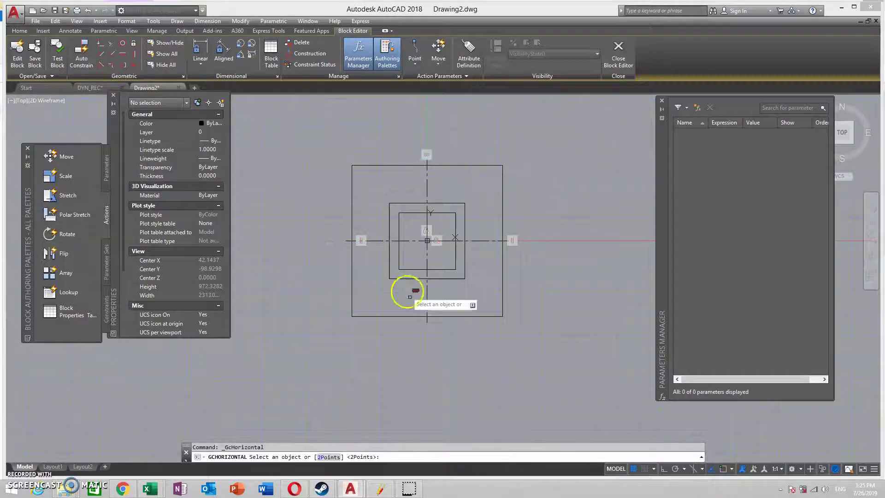
click(444, 316)
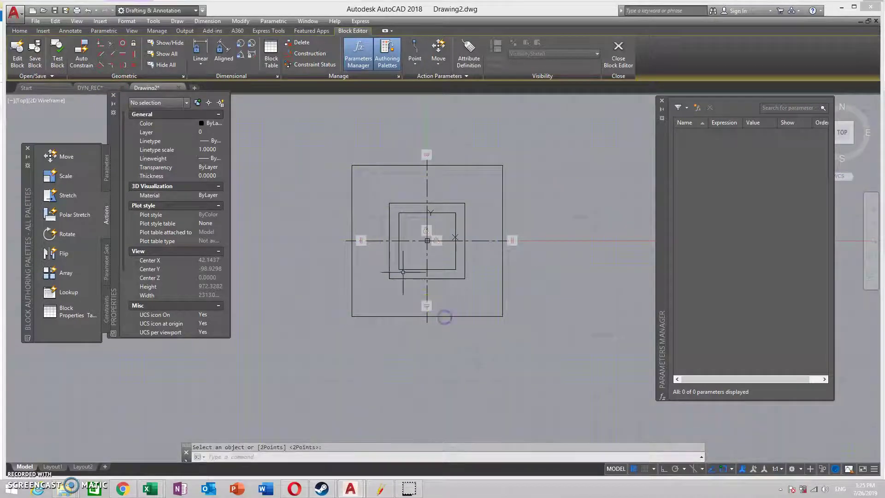
Make the outer square's left and right edges symmetric about the vertical centerline
click(123, 65)
click(351, 204)
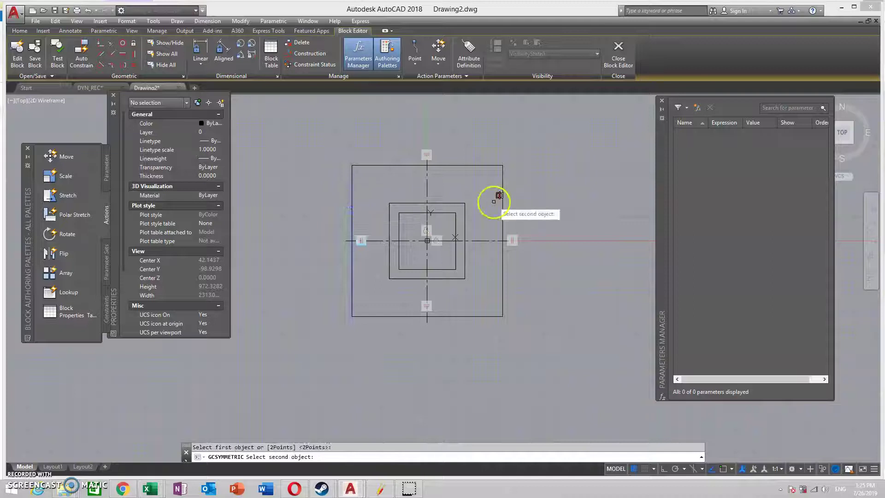
click(502, 197)
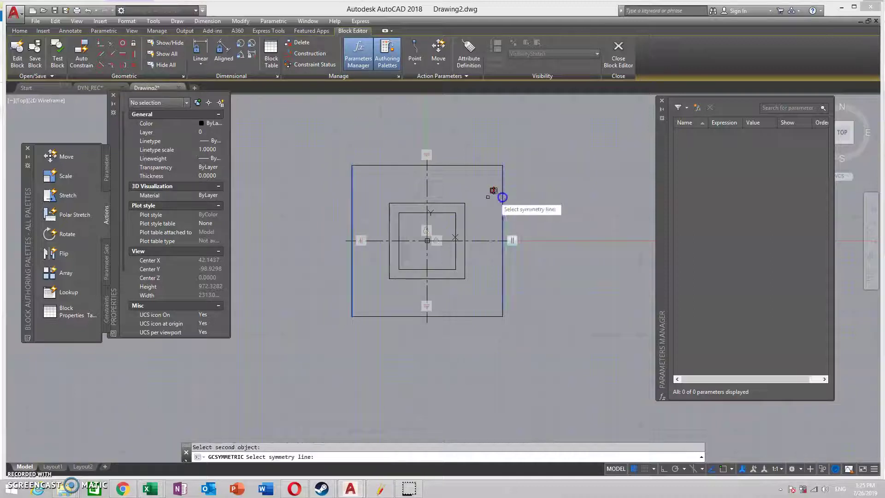
click(427, 188)
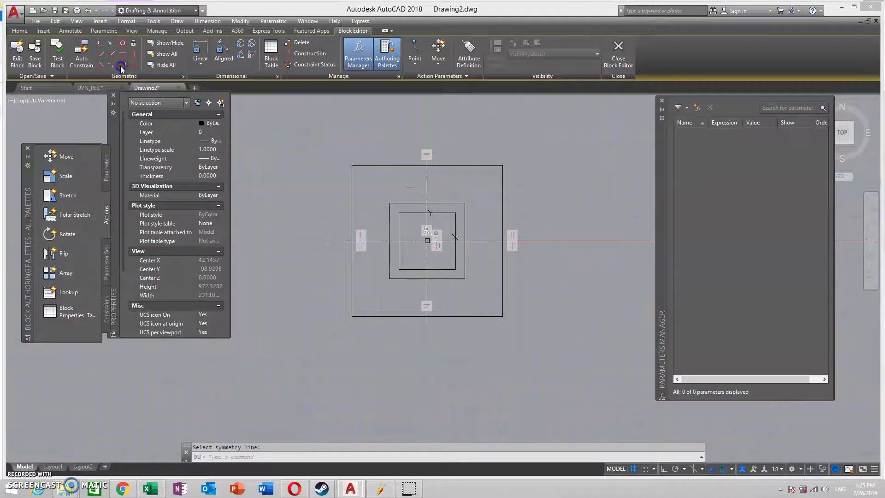
Make the outer square's lower and upper edges symmetric about the horizontal centerline
click(122, 66)
click(454, 316)
click(458, 165)
click(481, 239)
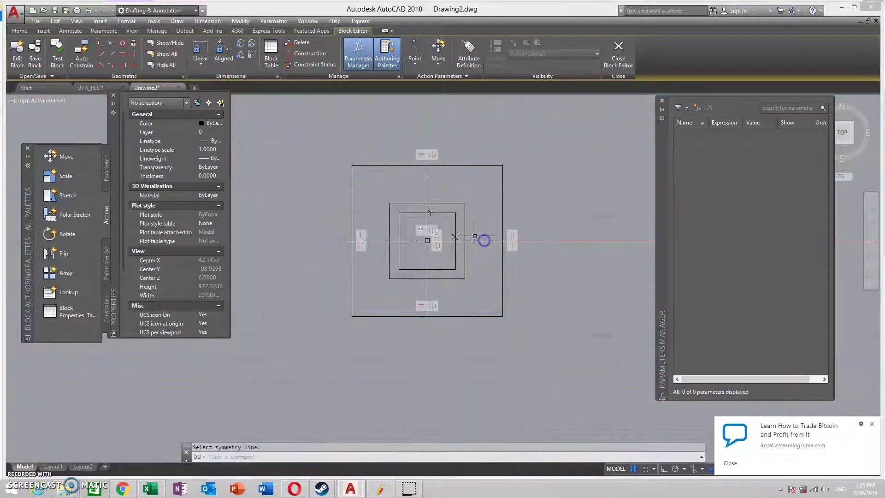
Add a linear constraint parameter for the outer square's width from its upper-right to its upper-left corner, placed above the square
click(203, 50)
click(502, 165)
click(352, 165)
click(375, 120)
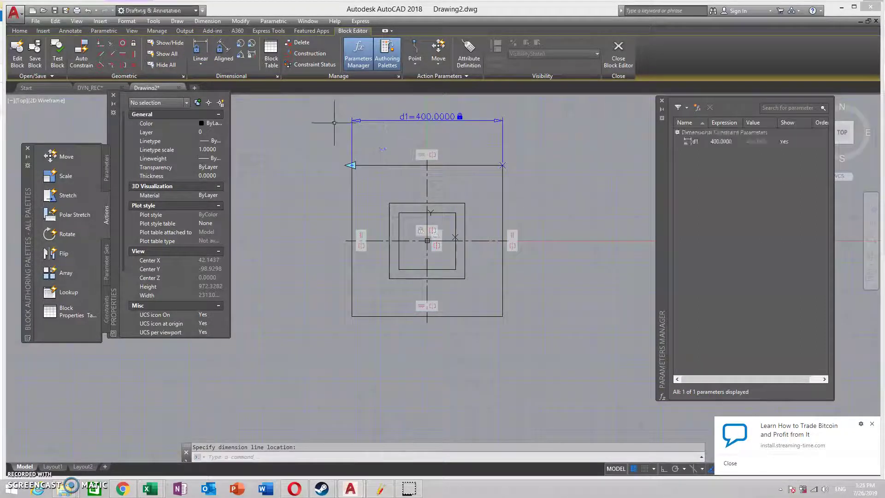
Add a linear constraint parameter for the outer square's height from its upper-left to its lower-left corner, placed left of the square
click(201, 50)
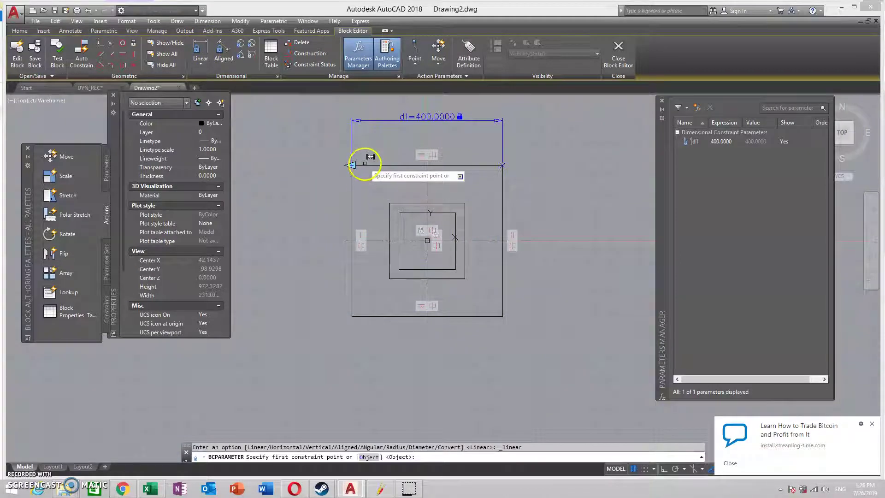
click(351, 165)
click(367, 318)
click(298, 271)
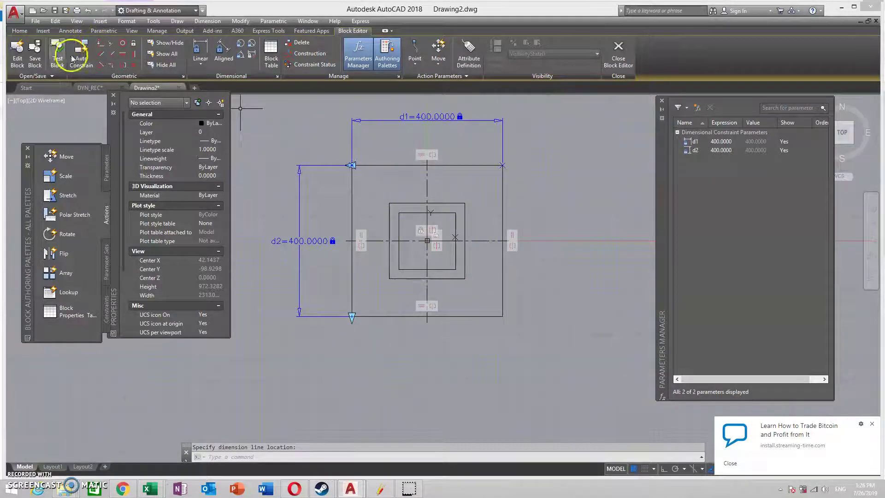
Test the block by stretching its width outward with the upper-left grip and its height downward with the lower-left grip
click(56, 51)
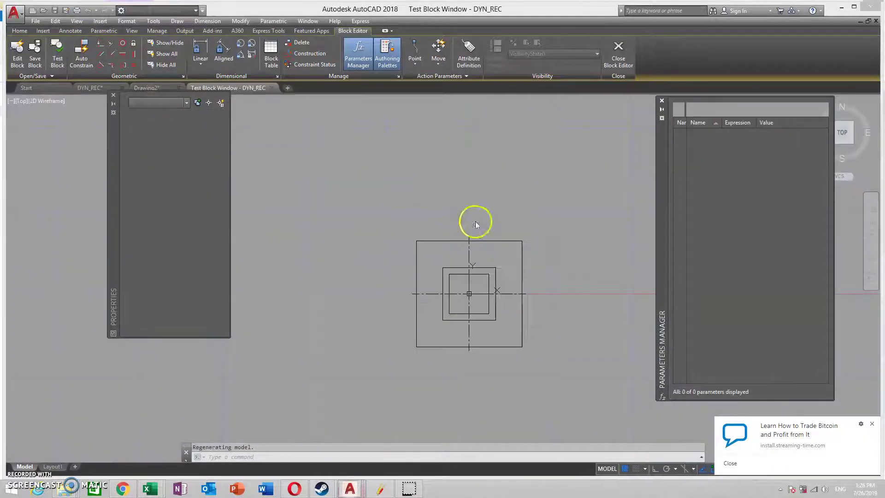
click(495, 239)
click(495, 245)
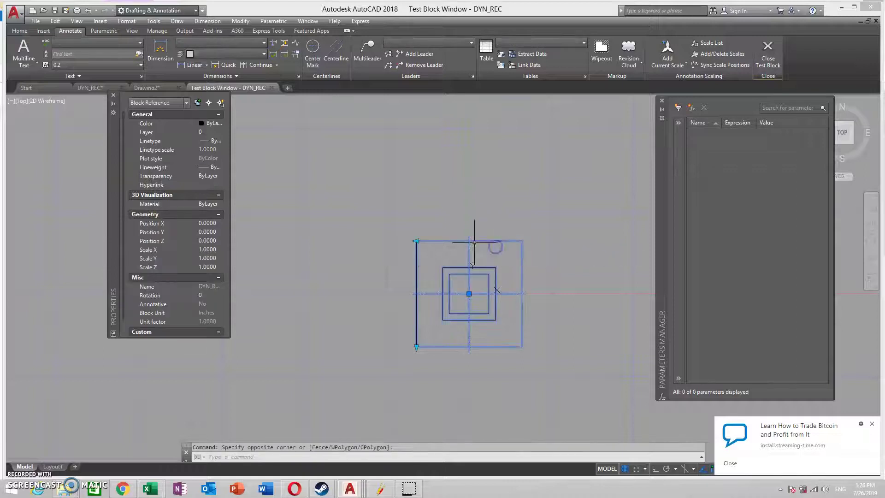
click(416, 241)
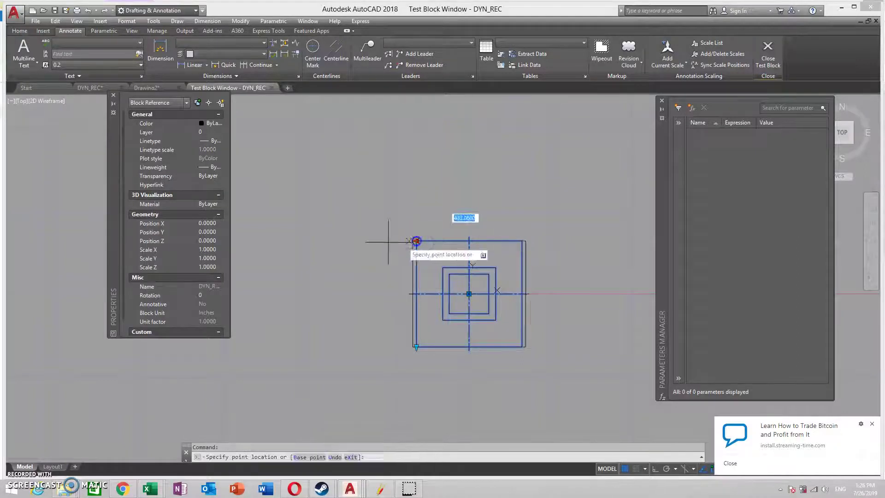
click(313, 245)
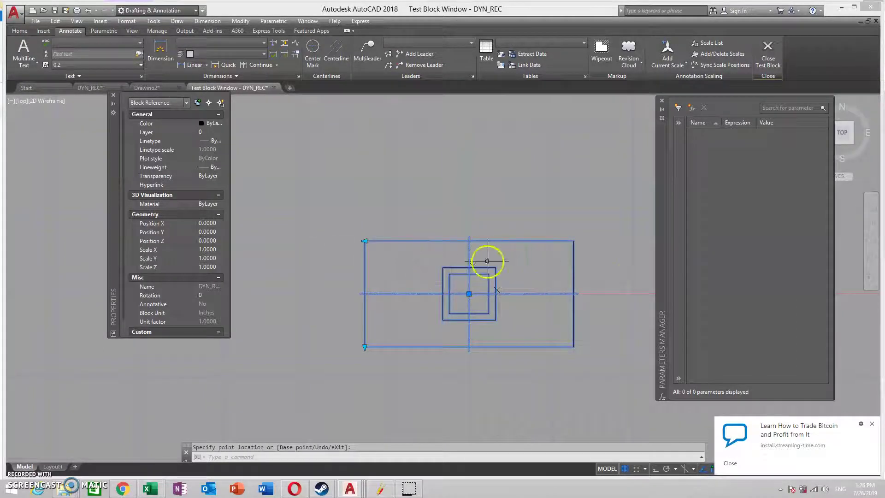
click(364, 347)
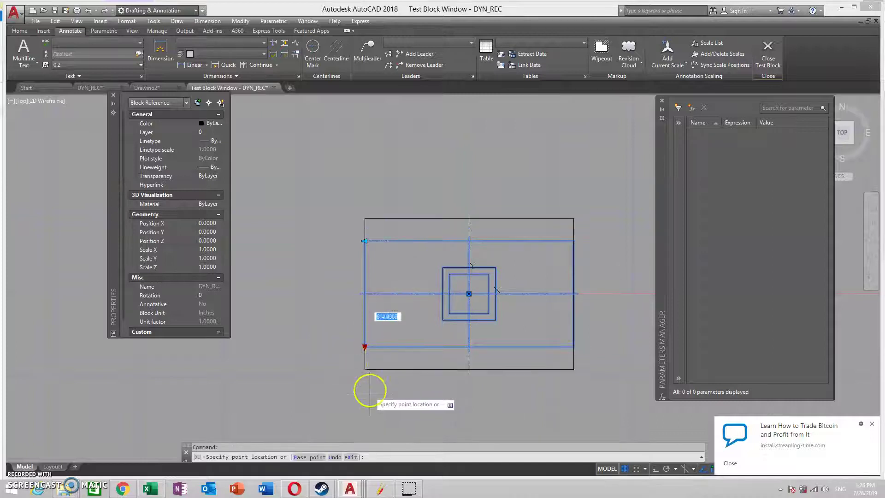
click(367, 414)
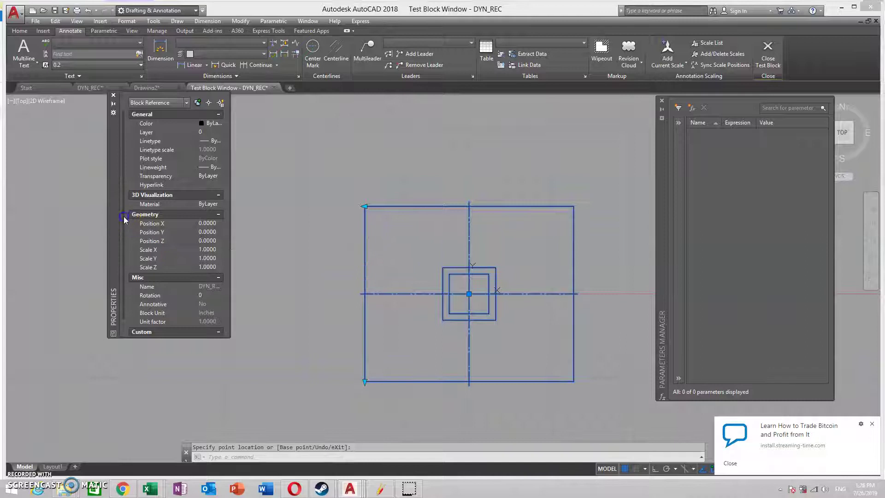
Set the test block's custom parameters d1 and d2 to 200 each
drag(123, 217, 124, 254)
click(209, 324)
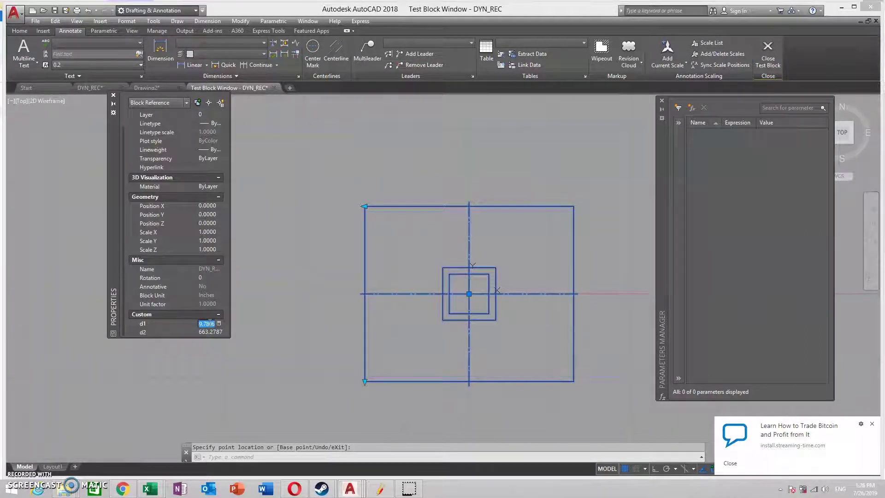
text(200)
click(207, 332)
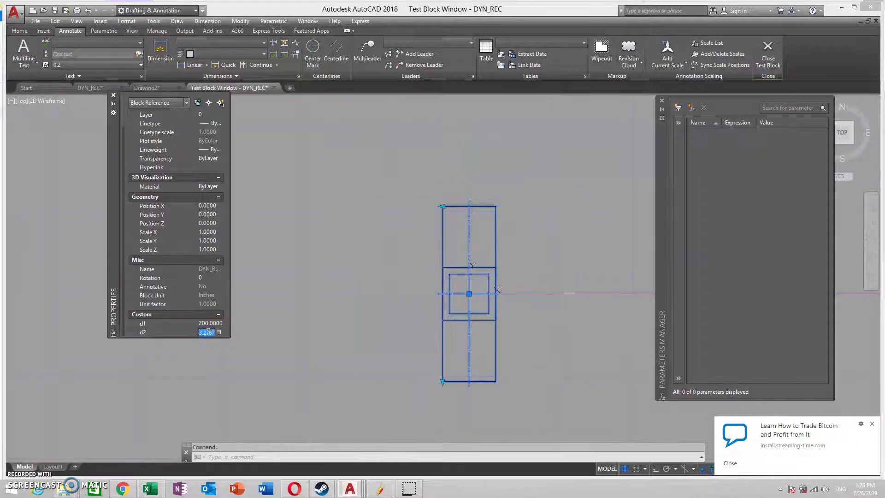
text(200)
Set the test block's d1 and d2 to 1000 each, and close the test block window
click(204, 323)
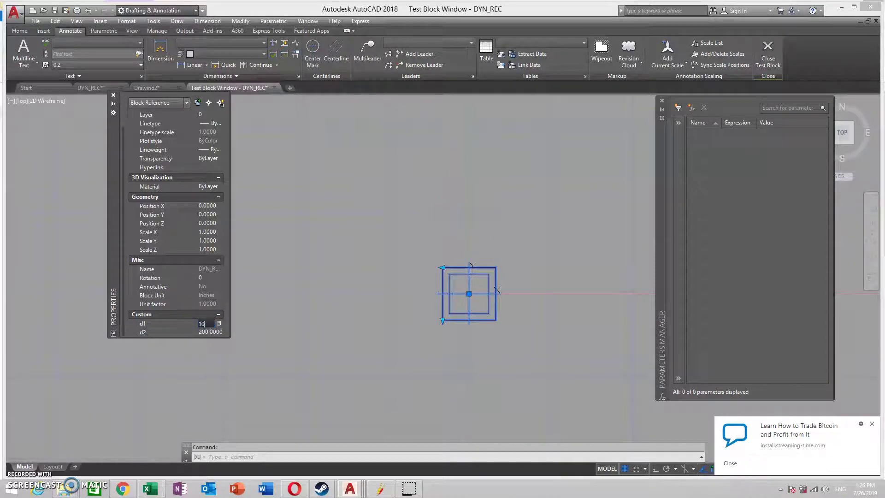
click(205, 331)
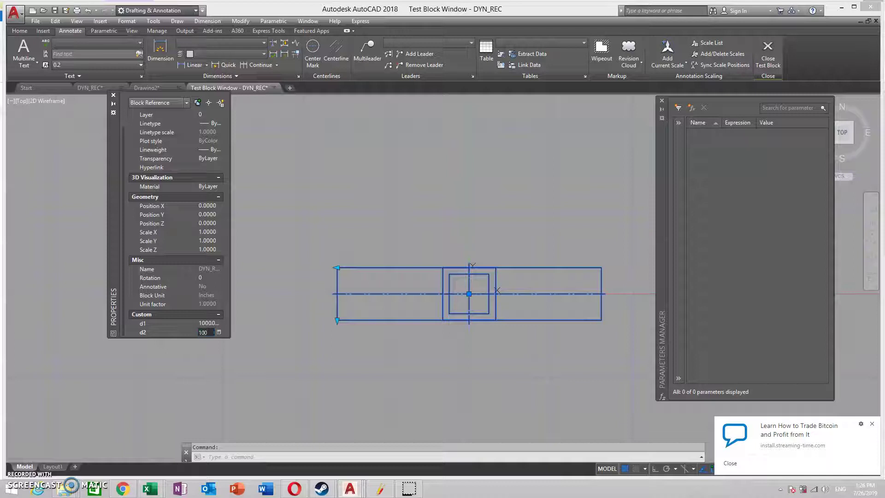
click(209, 323)
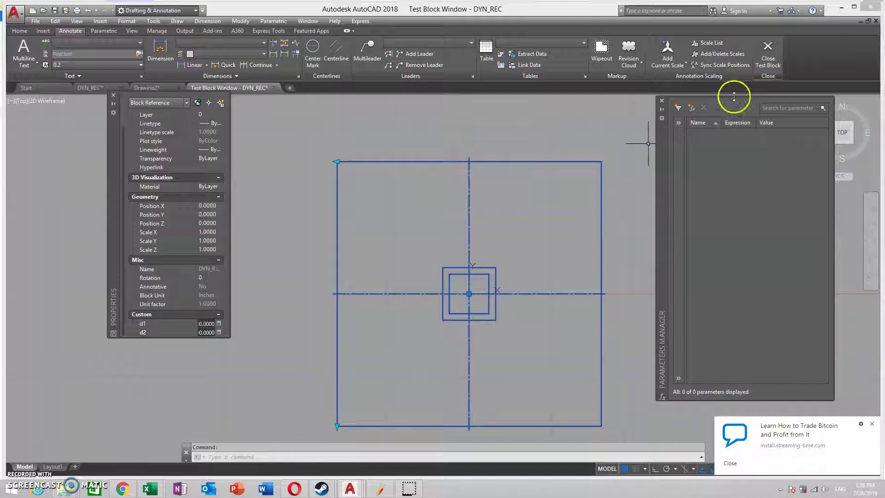
click(274, 88)
Save the drawing to the Desktop under the new file name DYNAMIC BLOCK STUDY
click(55, 10)
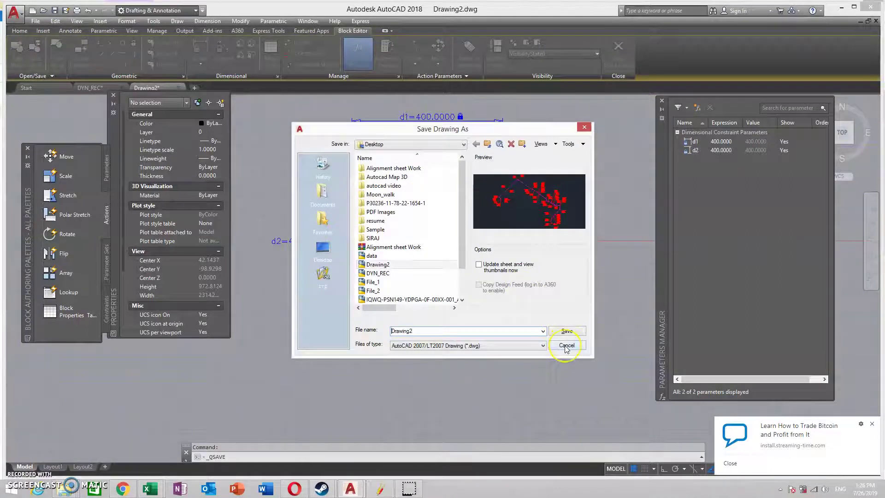
click(566, 346)
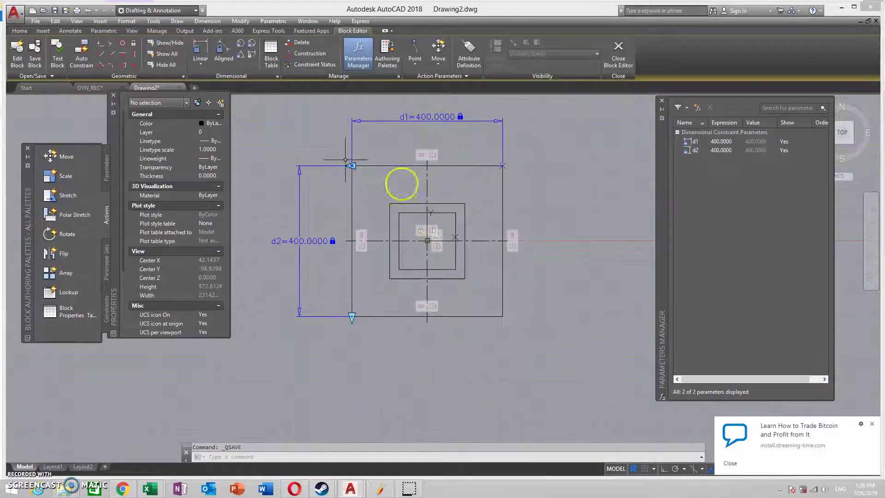
click(66, 10)
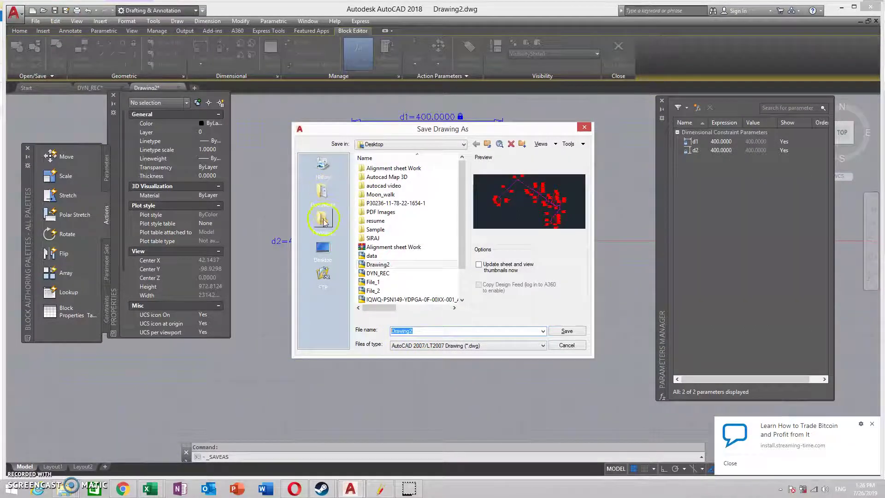
click(325, 248)
drag(462, 209, 461, 261)
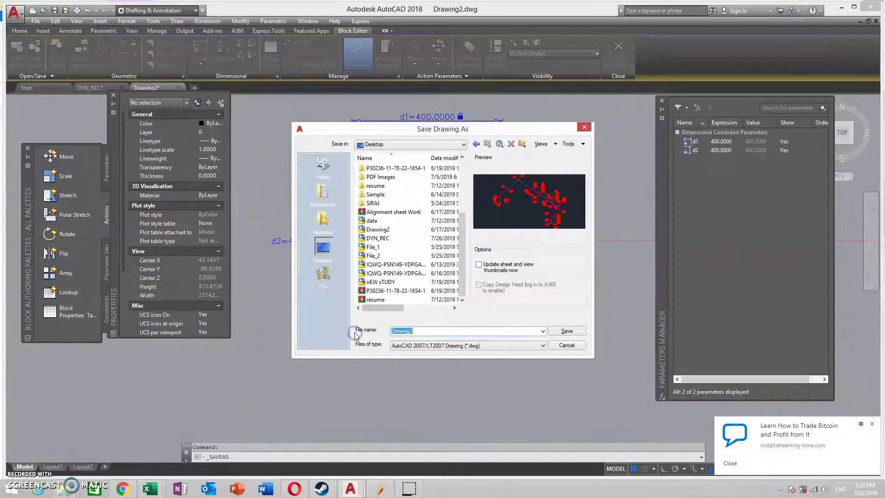
text(DYNAMIC BLOCK STUDY)
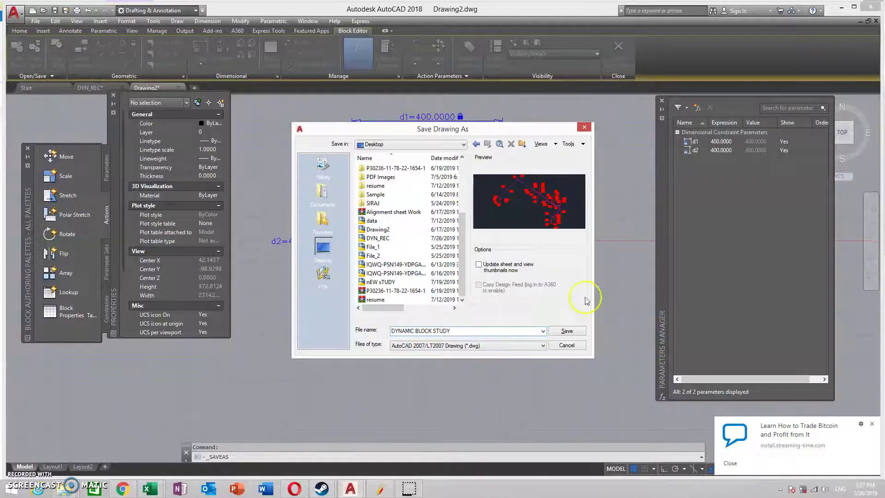
click(567, 331)
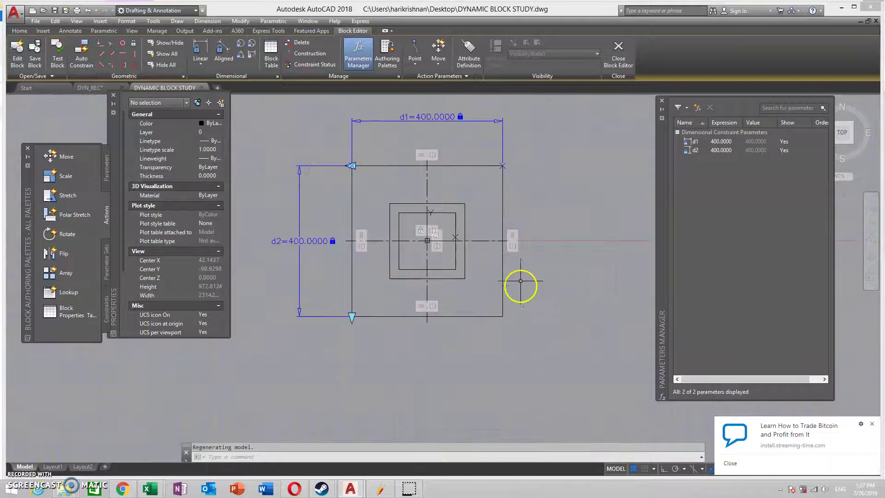
Place a block properties table with one grip at the midpoint of the outer square's upper edge
middle_drag(535, 190, 543, 221)
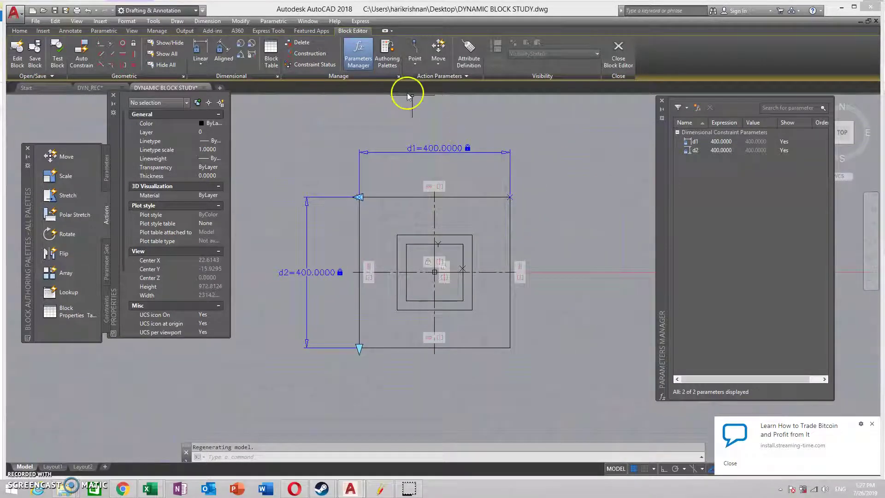
click(271, 51)
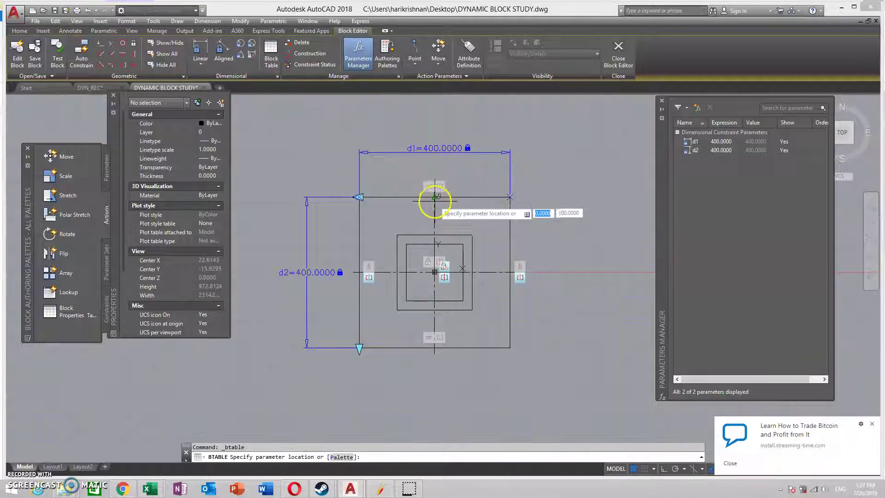
click(434, 197)
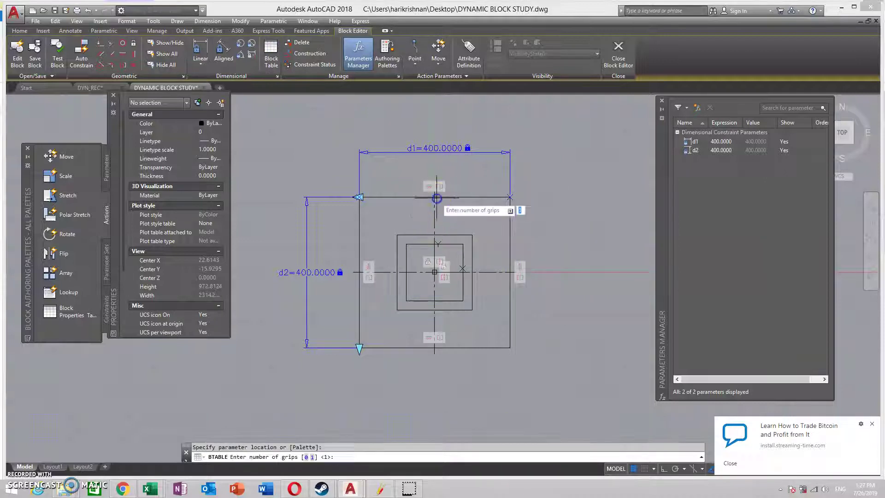
key(Return)
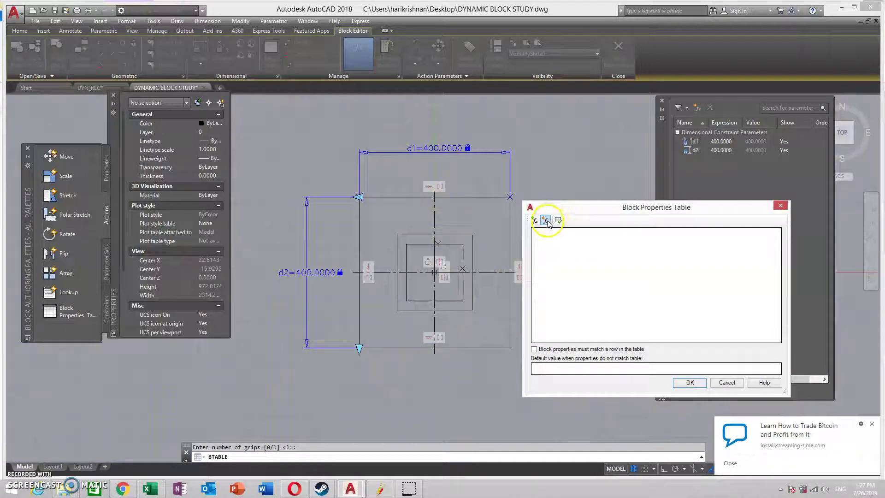
click(534, 220)
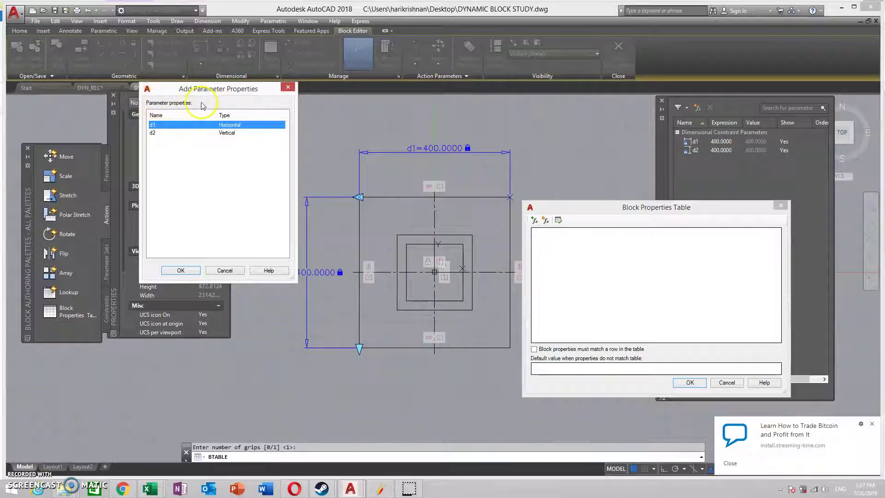
click(233, 270)
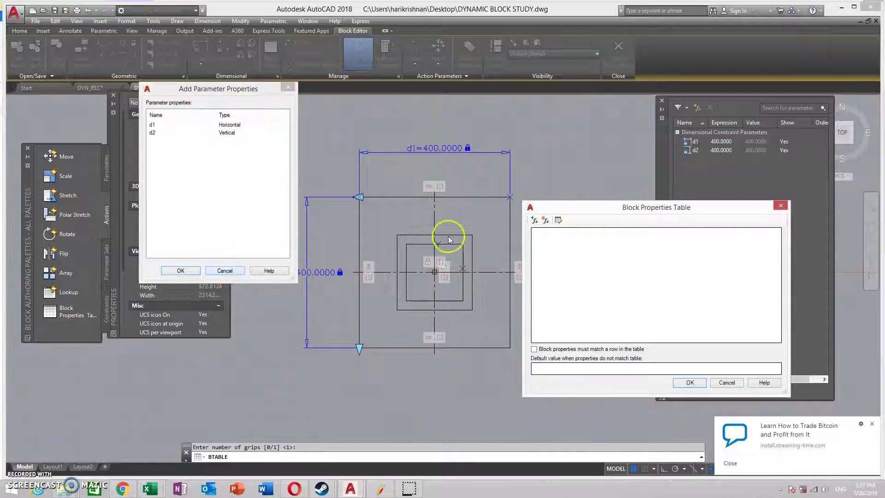
Create a new String parameter named FDNTYPE with the value F1 in the block properties table
click(545, 221)
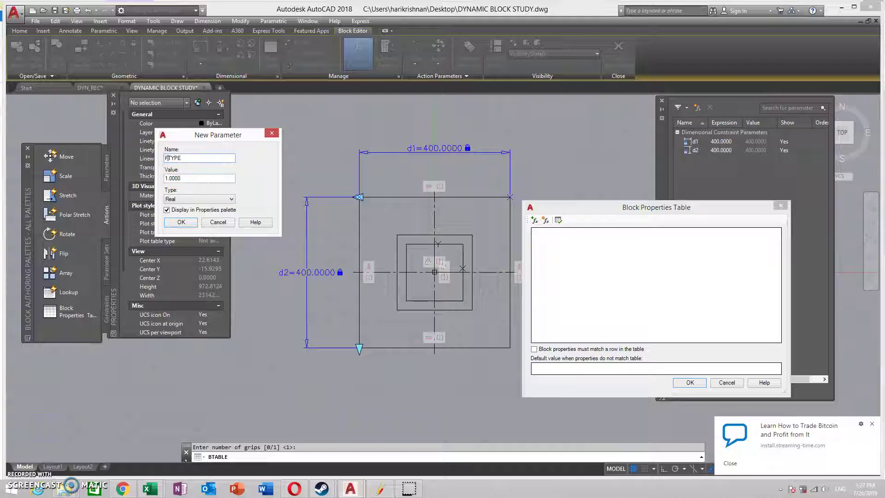
click(182, 177)
text(F!)
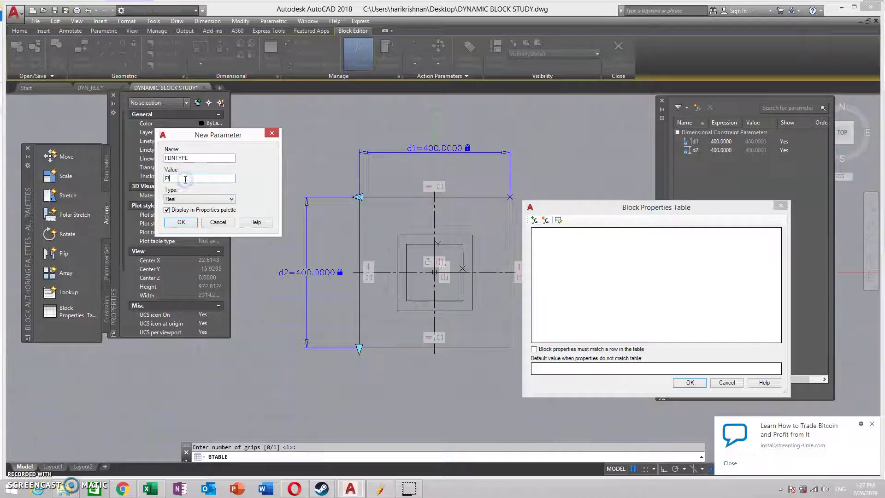
click(195, 195)
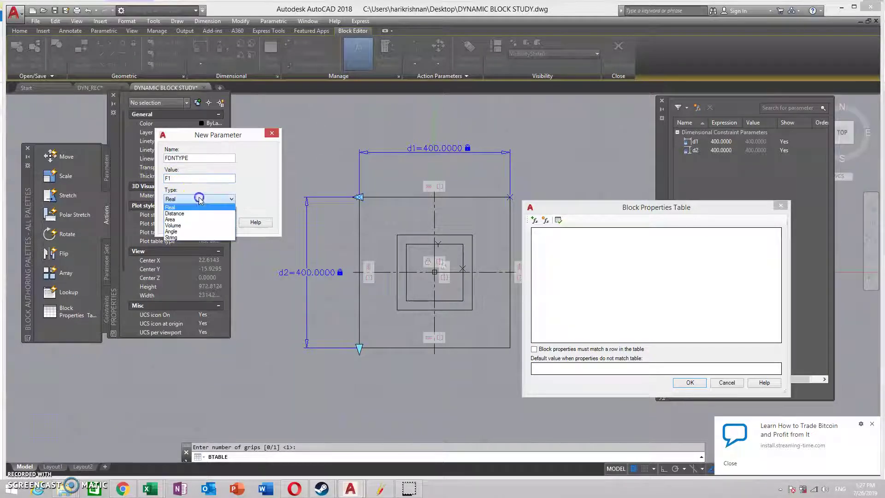
click(183, 237)
click(181, 223)
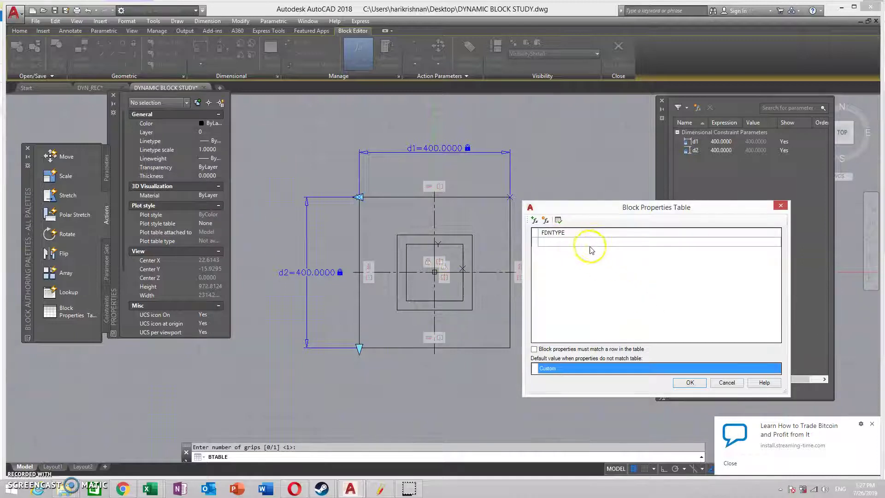
Enter TYPE-1, TYPE-2 and TYPE-3 as the rows of the FDNTYPE column
click(592, 244)
text(f)
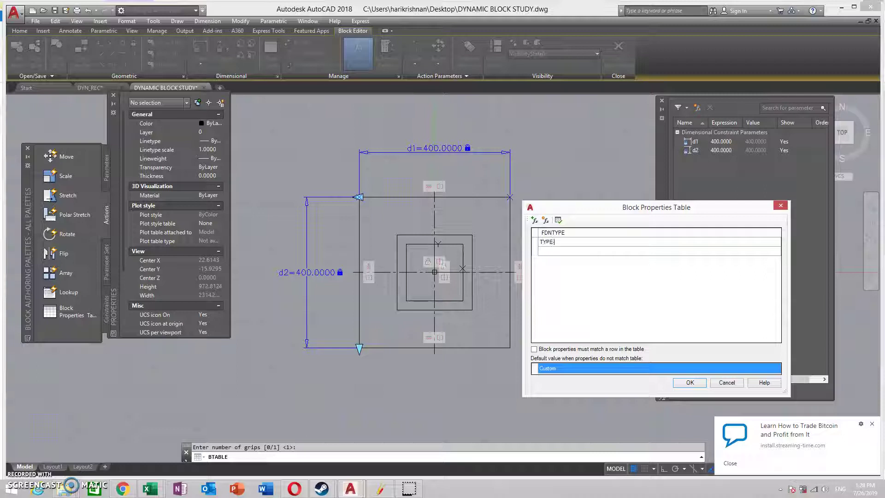
click(553, 252)
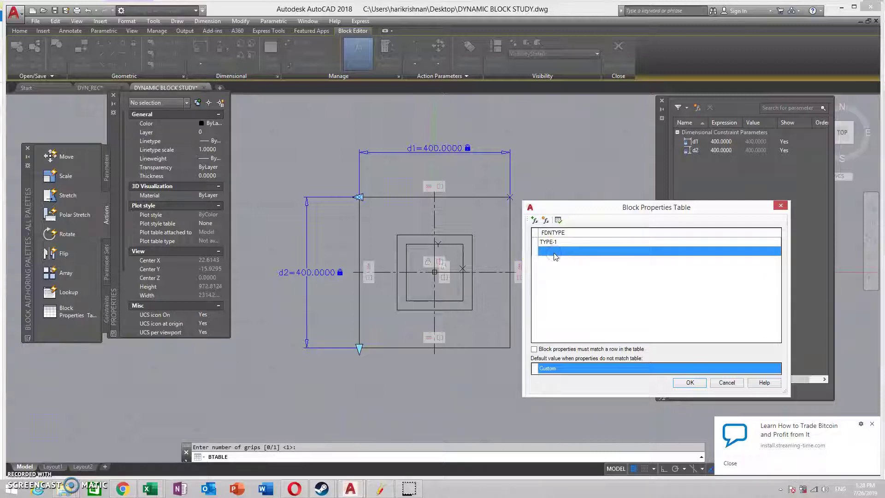
text(TYPE)
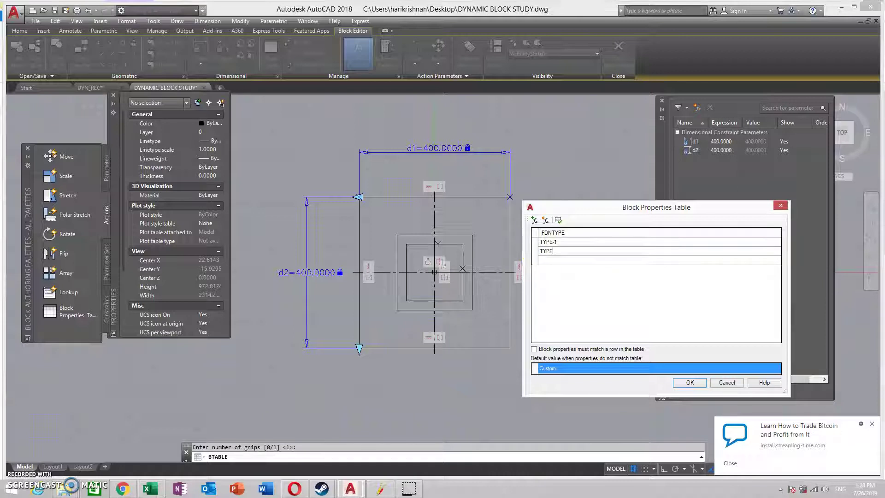
text(-2)
click(569, 259)
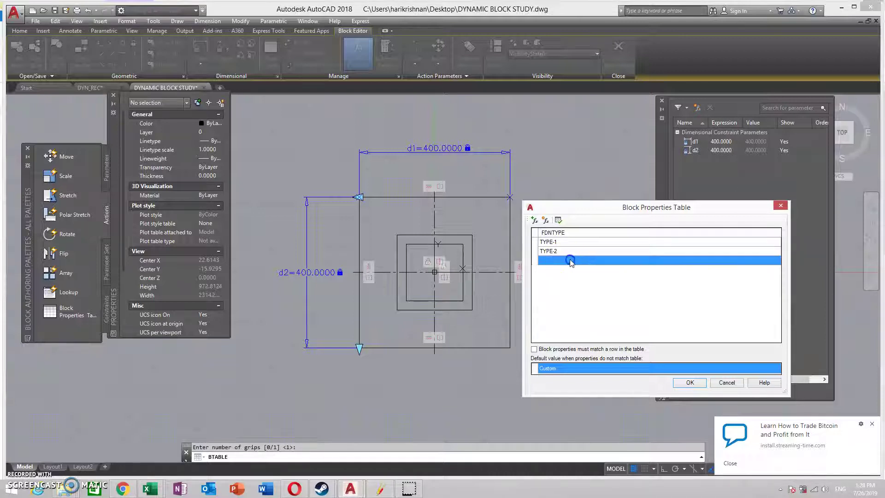
text(TYPE-)
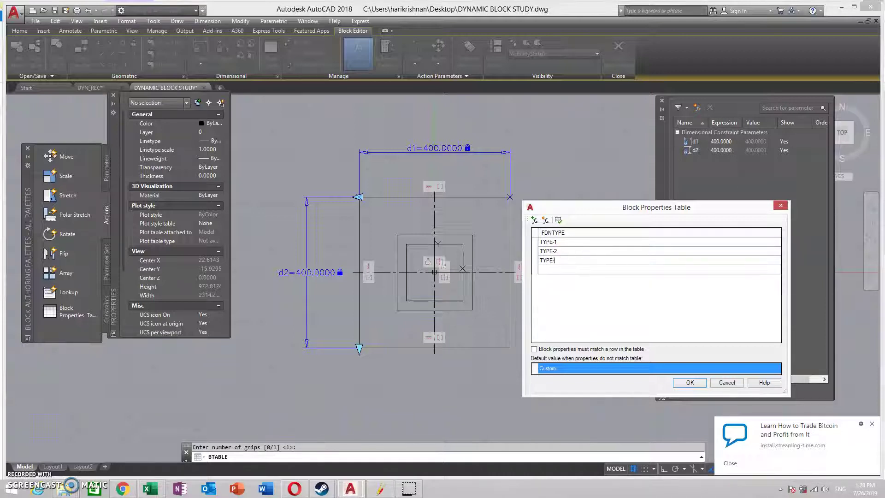
click(581, 272)
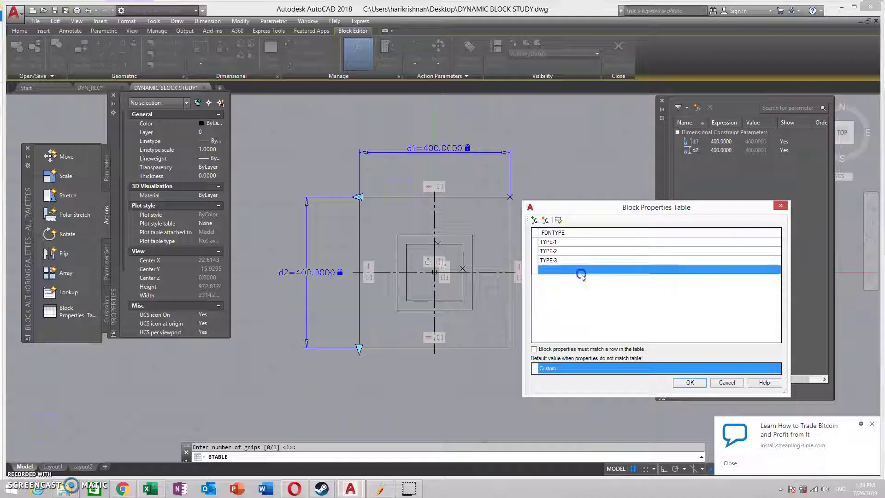
Add the existing parameters d1 and d2 as columns of the block properties table
click(534, 220)
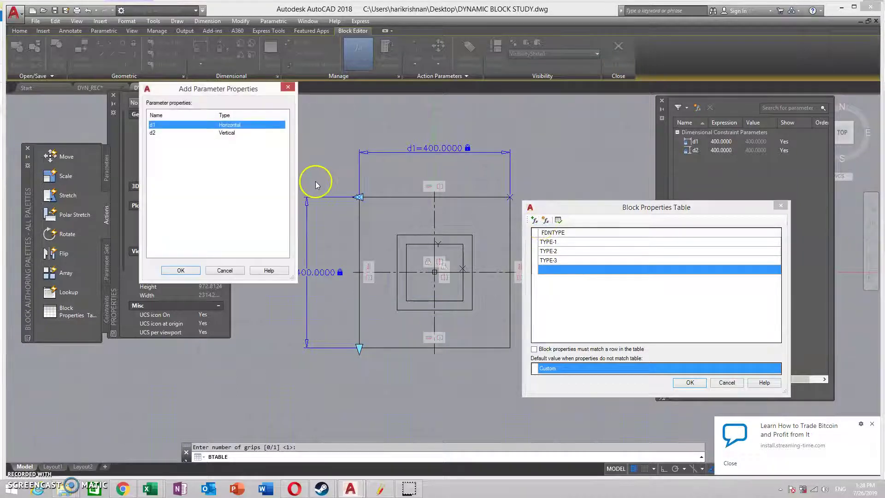
shift+click(179, 132)
click(181, 270)
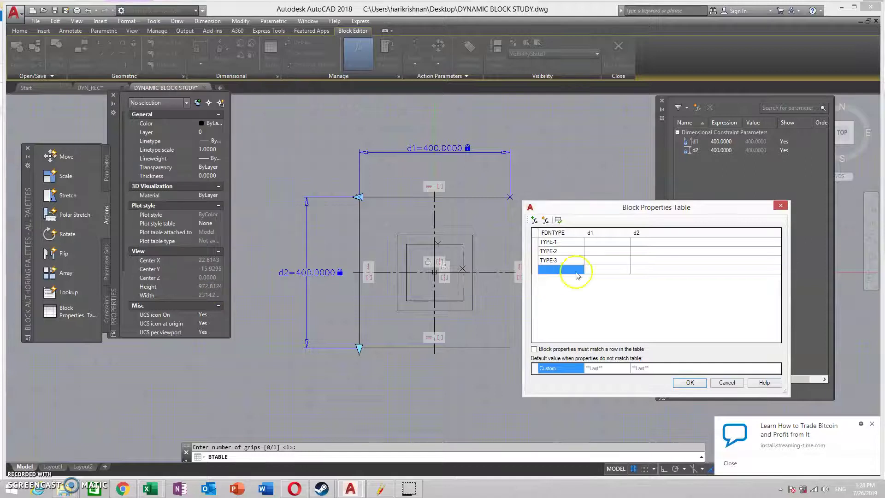
Set TYPE-1's d1 and d2 values to 500 each
click(610, 242)
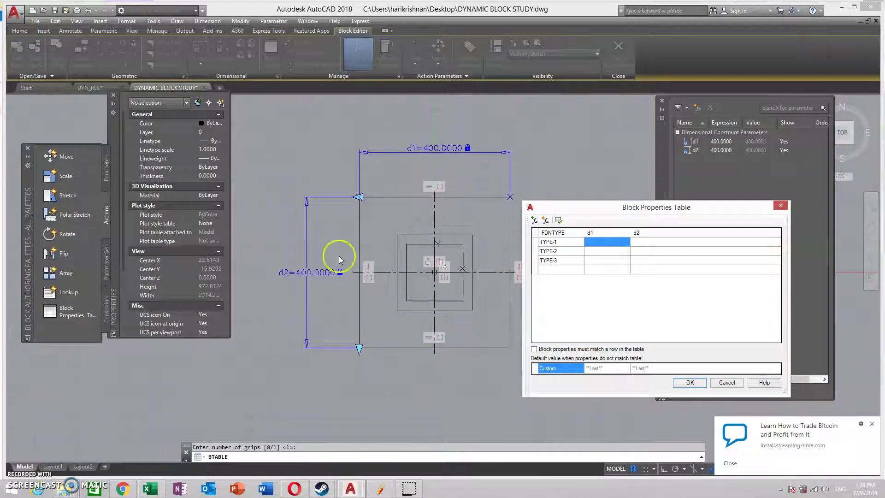
text(500)
click(642, 242)
text(50)
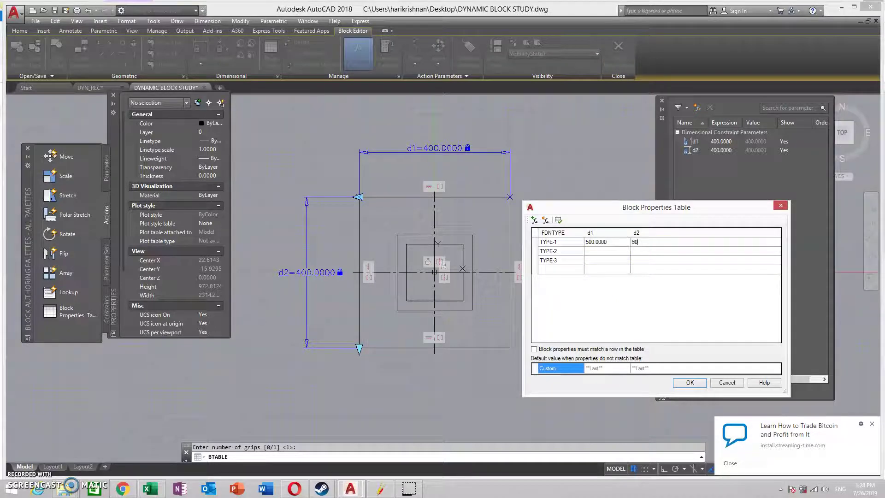
text(0)
Set TYPE-2 to d1 500 and d2 750, and TYPE-3 to d1 750 and d2 500
click(625, 253)
text(50)
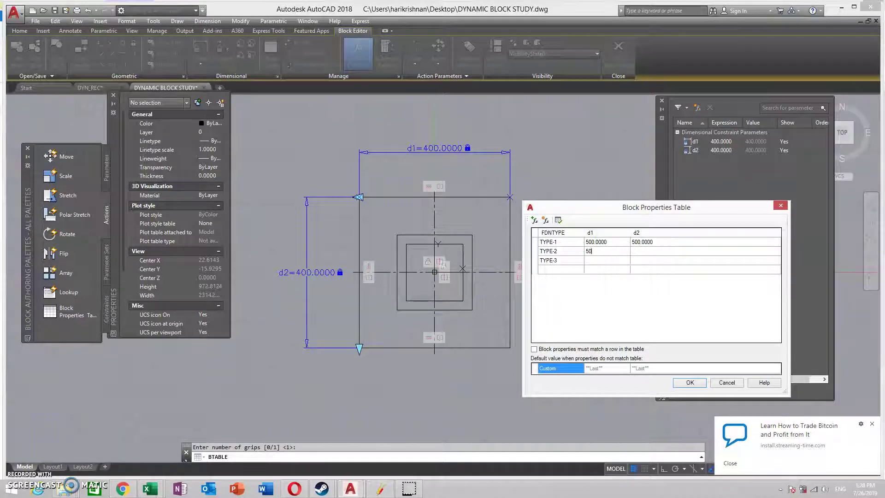
click(653, 252)
text(750.)
click(617, 261)
text(7)
click(659, 261)
text(5000)
Accept the block properties table and close the block editor, saving the parameter changes
click(666, 270)
click(690, 382)
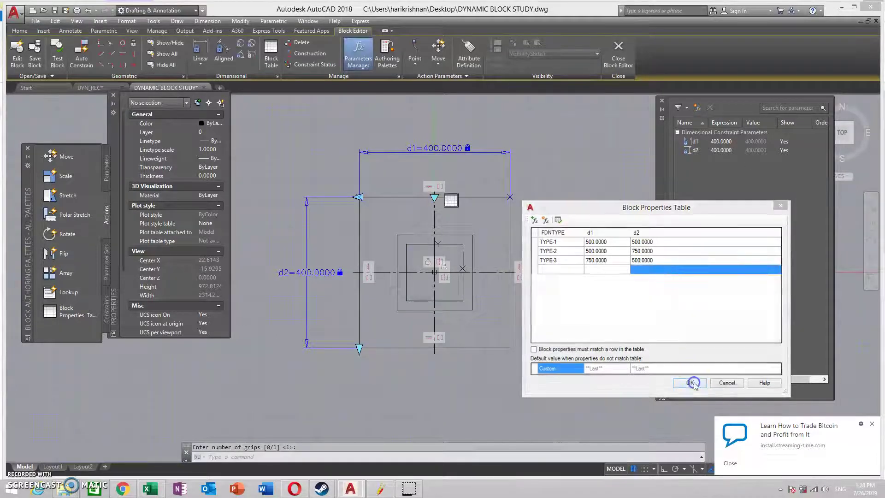
click(615, 65)
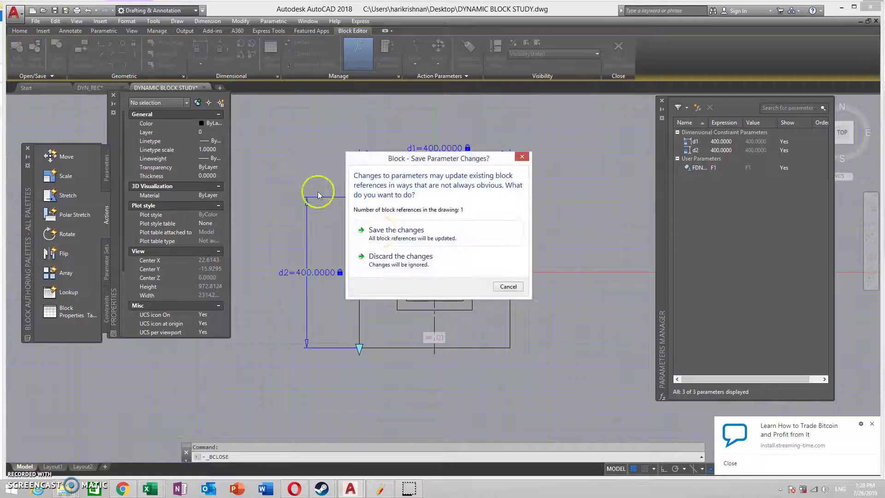
click(386, 232)
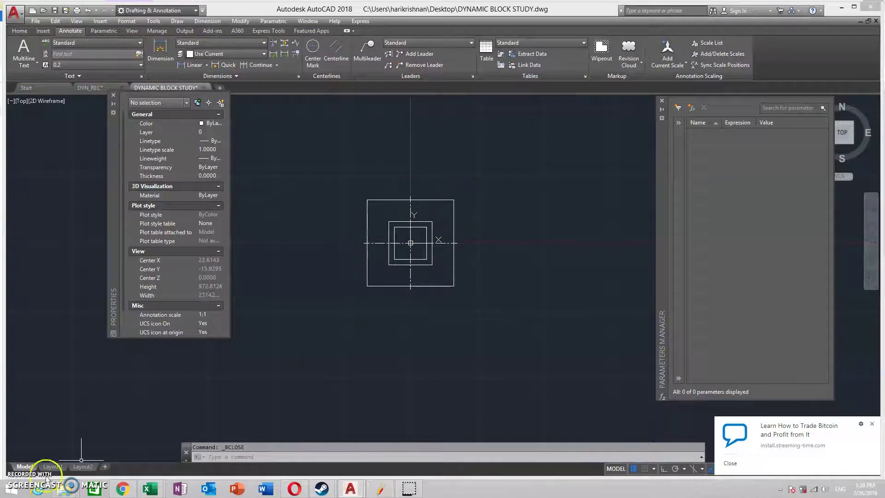
Select the base plate block and apply the TYPE-2 row from its properties table using the upper-edge grip
scroll(417, 296, up, 2)
click(455, 183)
middle_drag(455, 183, 445, 233)
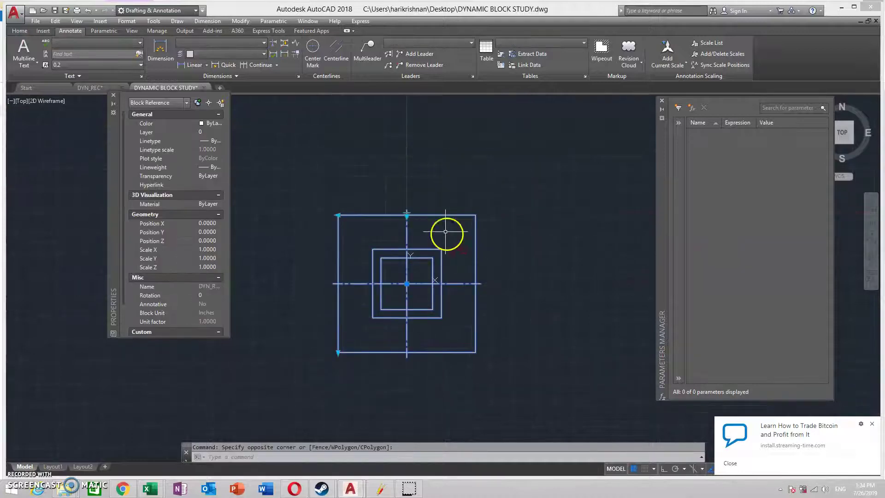
scroll(410, 225, up, 2)
click(410, 225)
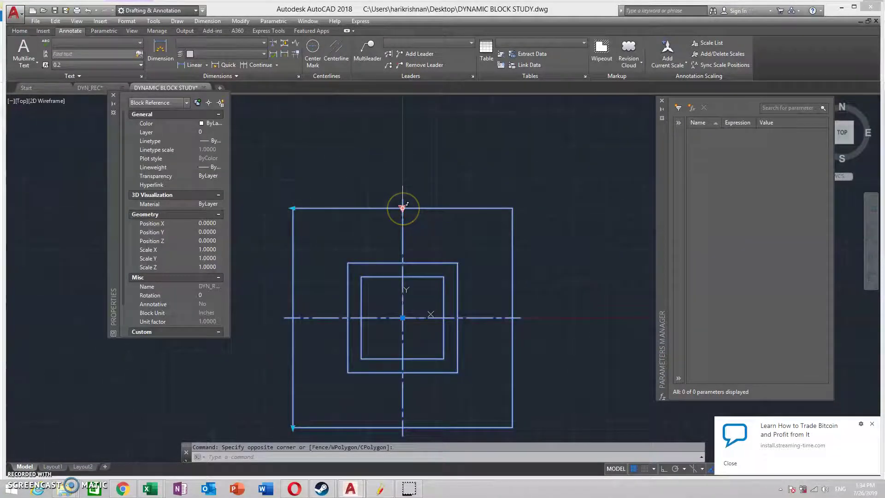
click(402, 208)
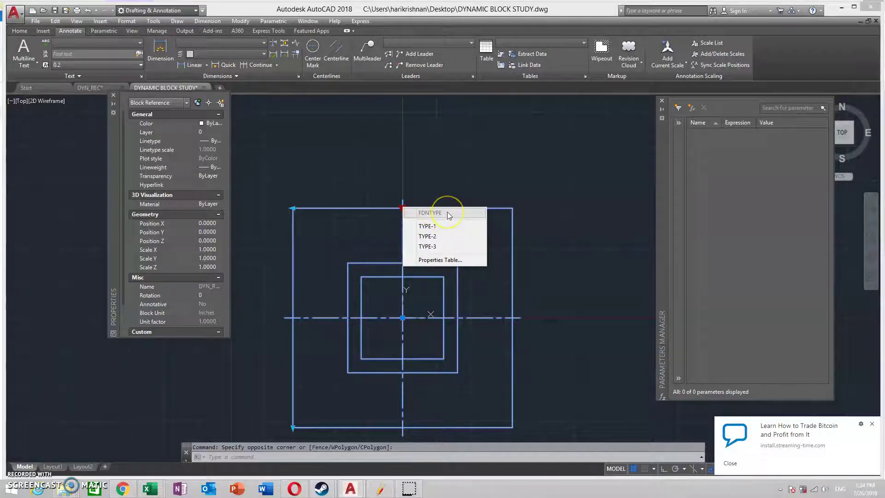
click(441, 260)
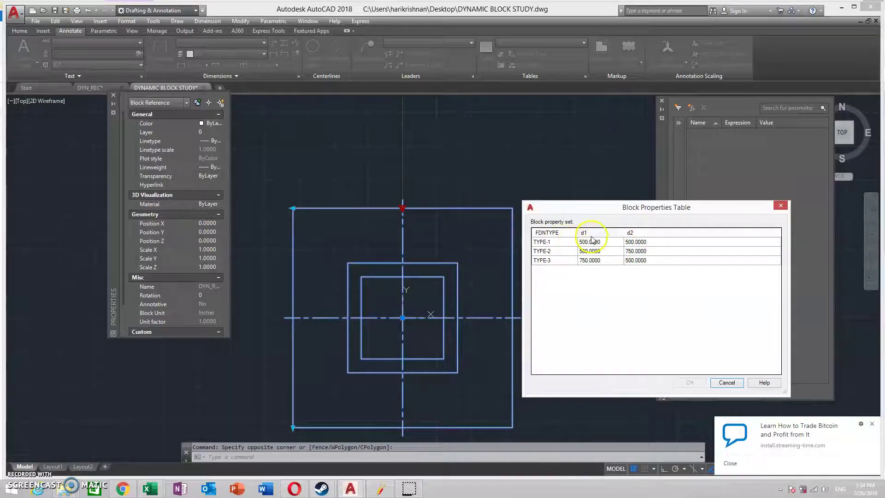
double_click(600, 252)
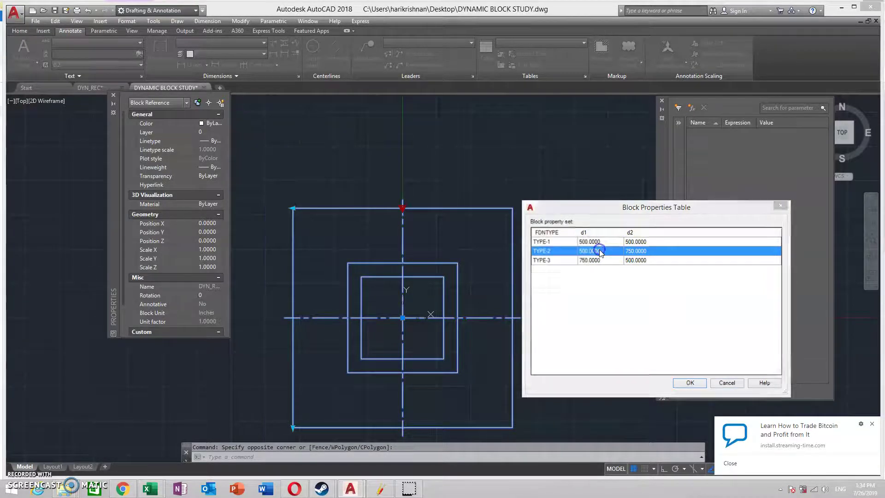
Switch the base plate block through the TYPE-3, TYPE-1 and TYPE-2 presets, ending on TYPE-3
scroll(599, 246, down, 2)
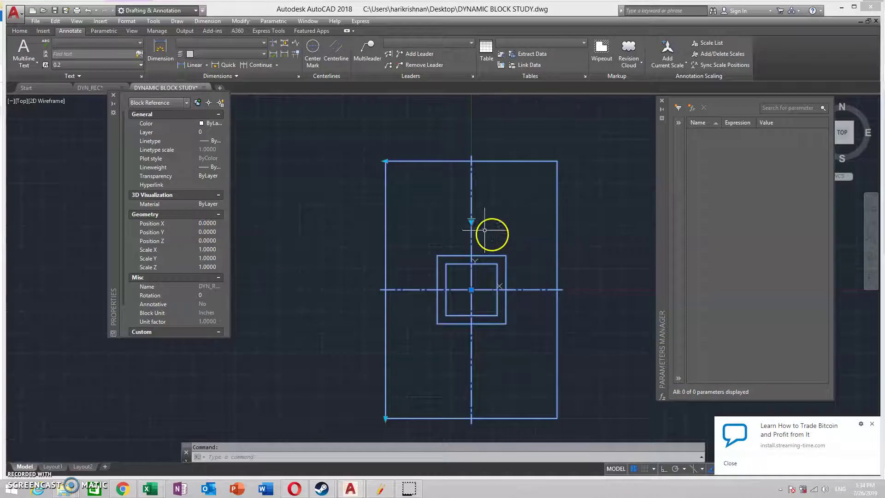
click(471, 221)
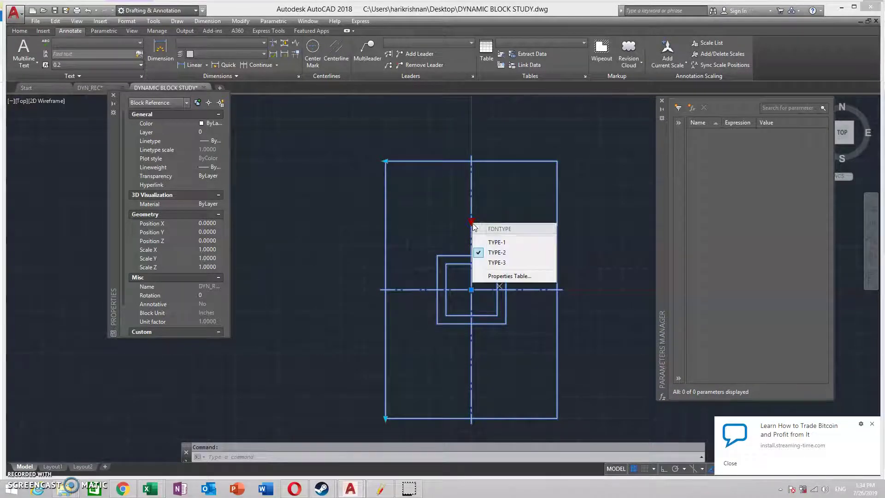
click(497, 262)
click(470, 221)
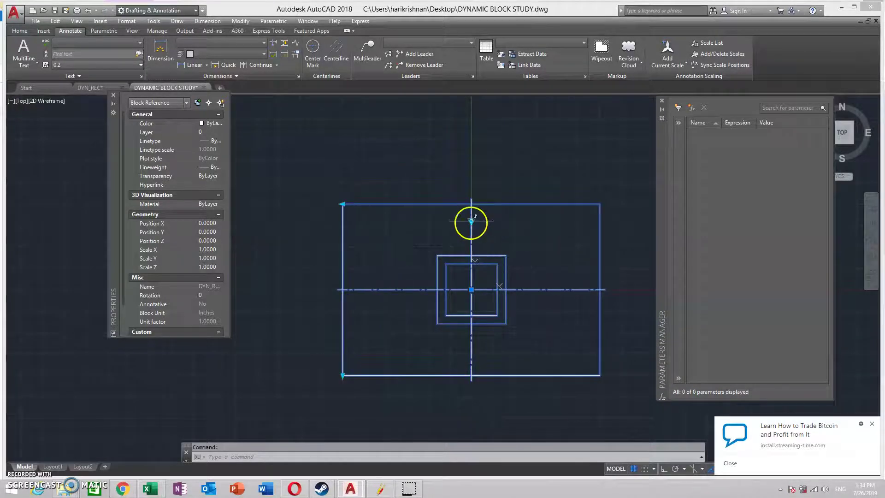
click(505, 244)
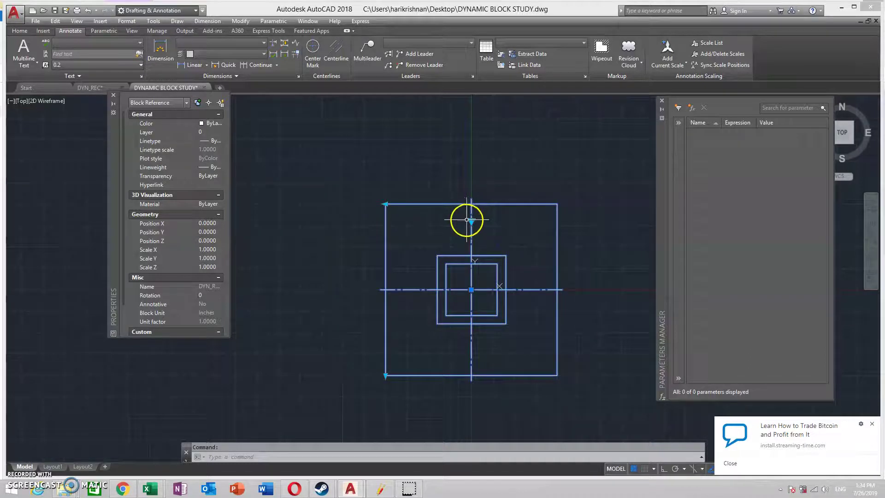
click(471, 220)
click(497, 253)
click(470, 221)
click(500, 260)
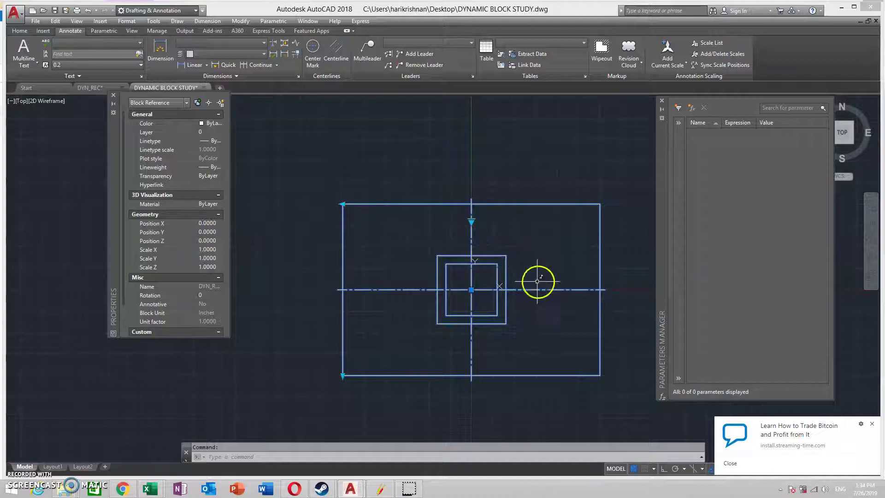
Stretch the base plate block by its grips to a 600 height and a 1000 width, and deselect it
click(342, 375)
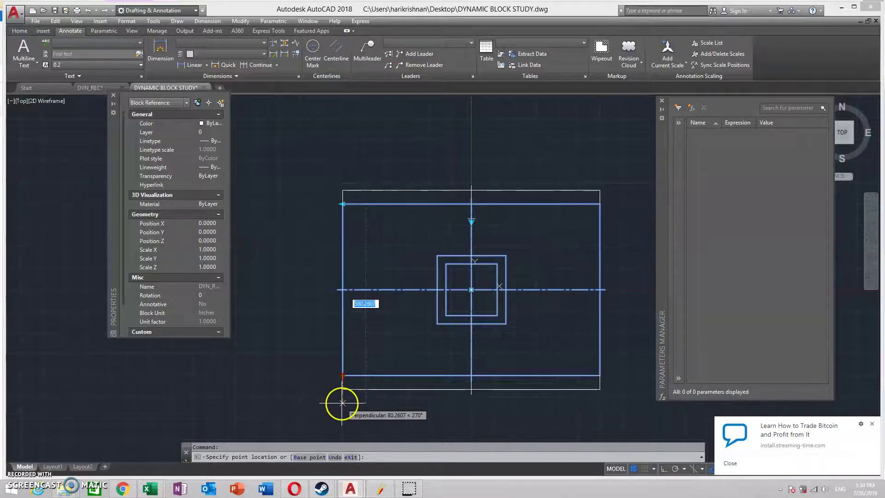
text(600)
key(Return)
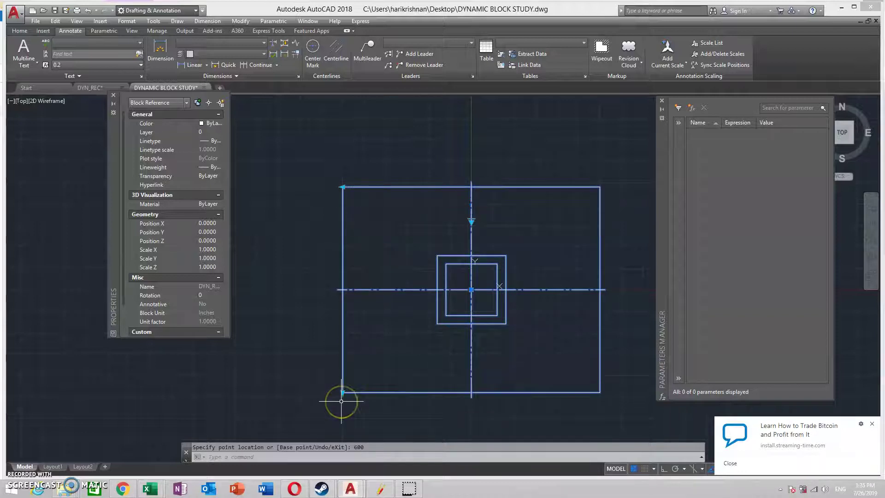
click(342, 187)
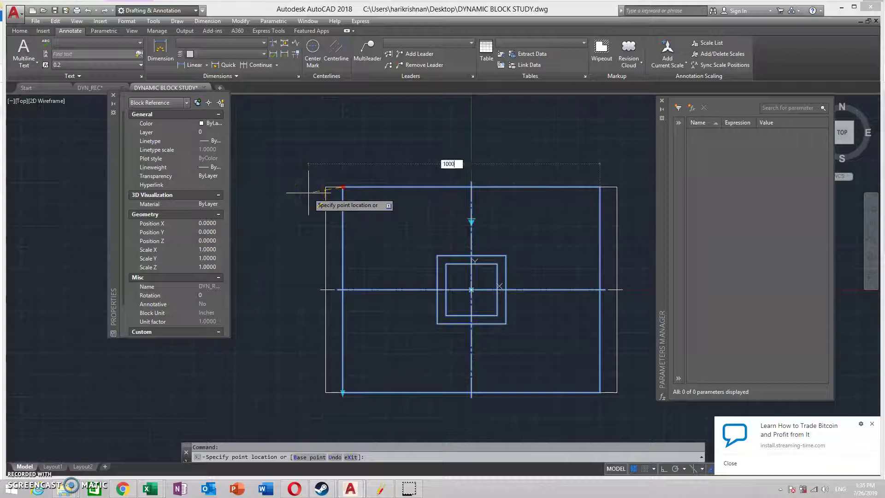
key(Return)
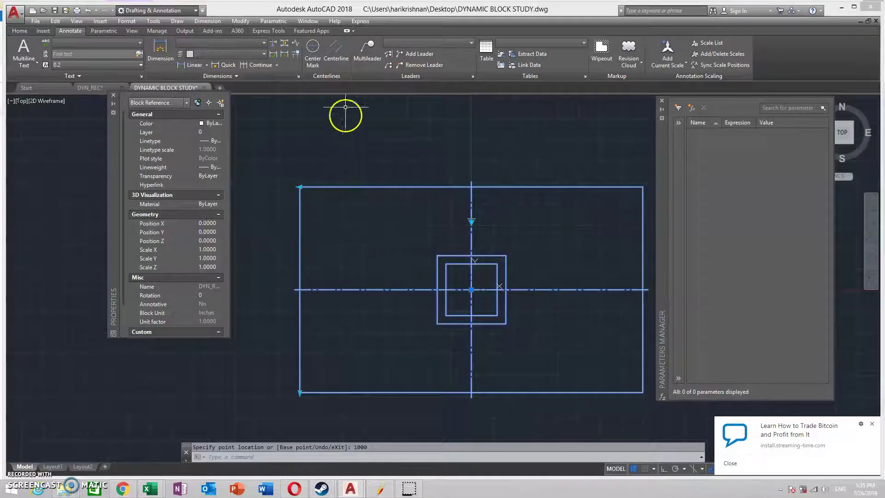
key(Escape)
Dimension the base plate's upper edge and erase that dimension
click(170, 54)
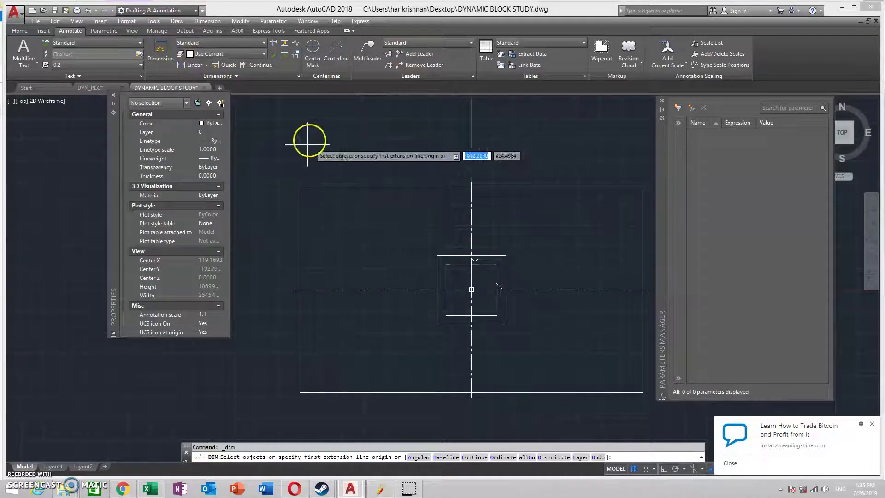
click(301, 186)
scroll(373, 179, down, 1)
click(542, 184)
click(465, 165)
click(465, 166)
scroll(465, 167, up, 1)
click(470, 160)
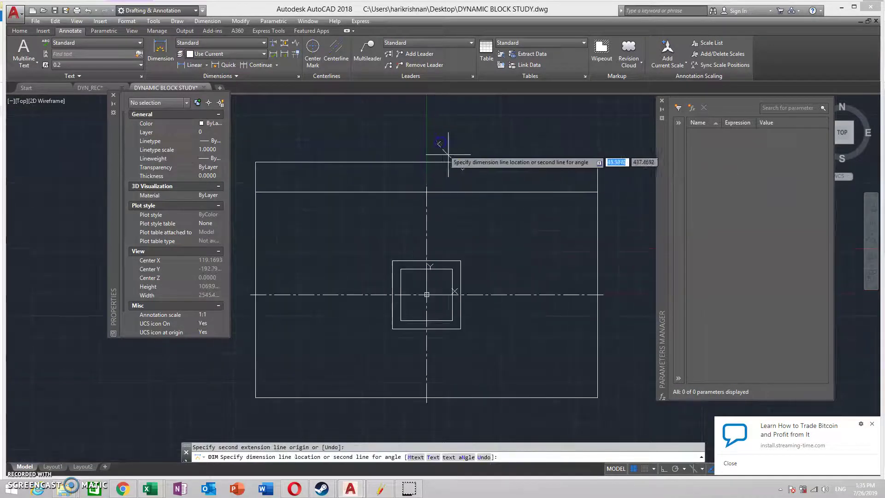
key(Escape)
click(475, 175)
key(Delete)
Set the DIMSCALE system variable to 50
text(DIMSCAL)
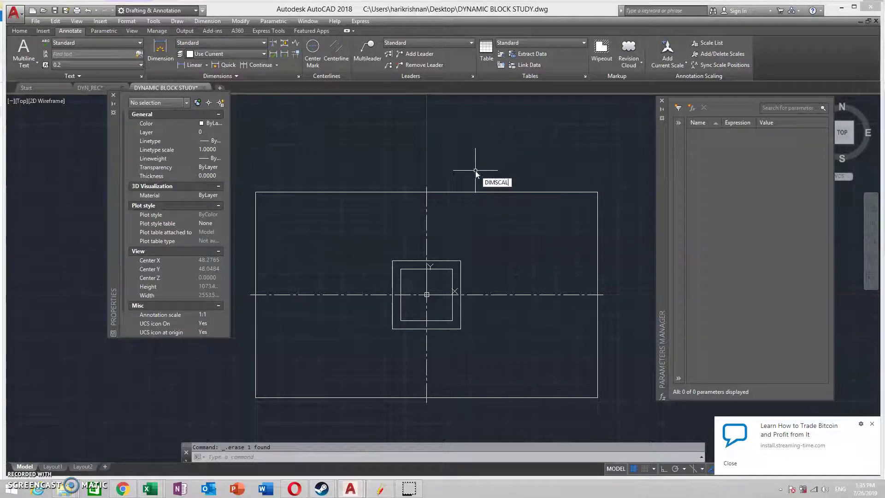
text(E)
key(Return)
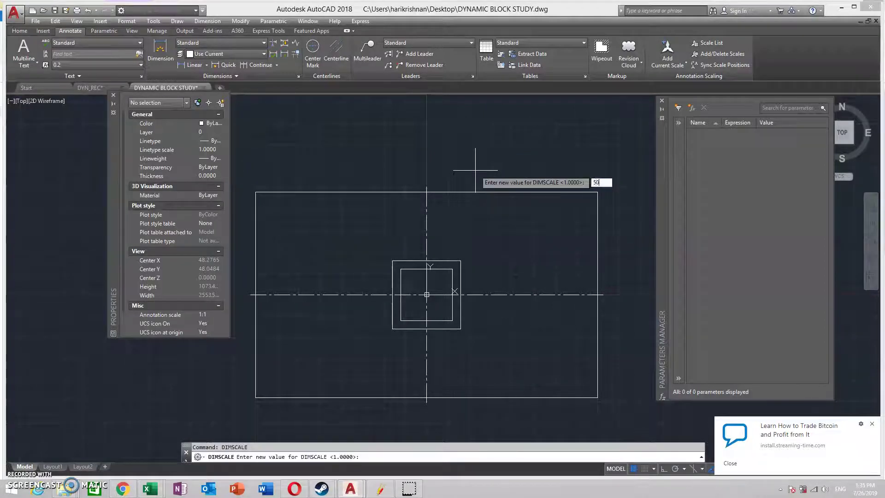
key(Return)
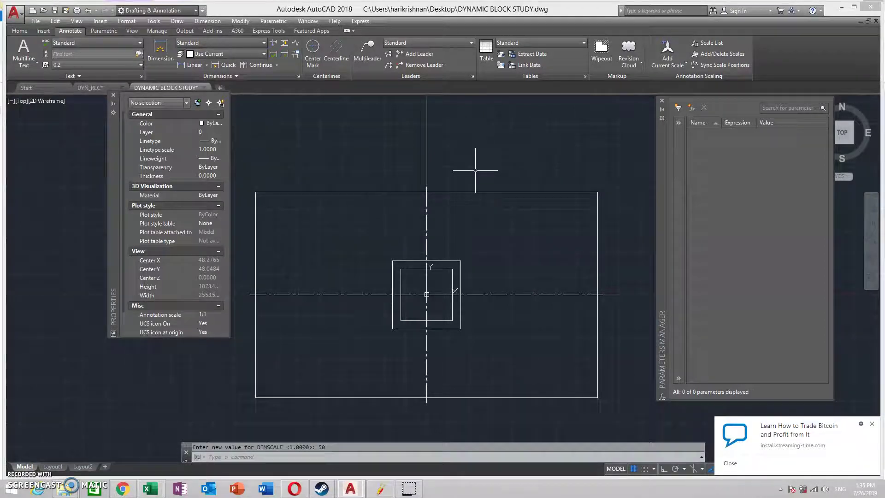
Check the base plate's overall width with a linear dimension above its upper edge, and erase the dimension
click(193, 65)
click(596, 193)
click(252, 192)
click(336, 148)
click(458, 152)
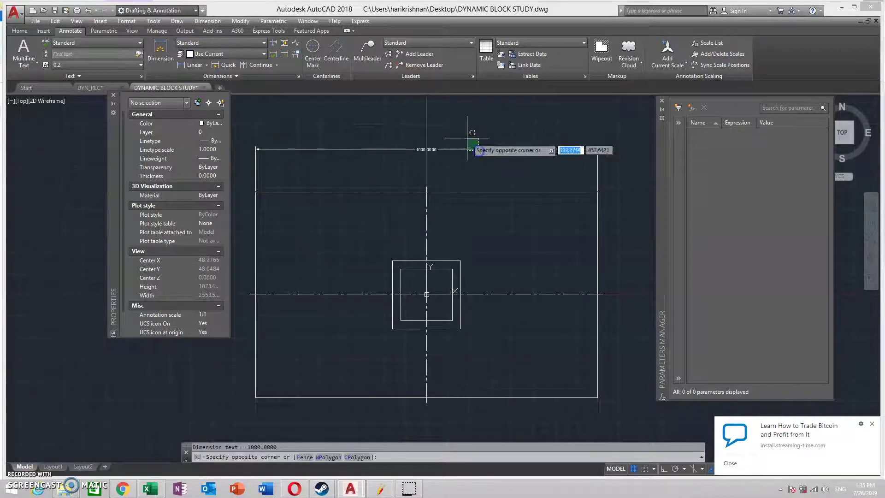
click(468, 139)
key(Delete)
Select the base plate block, view its Block Properties Table, and cancel without choosing a row
click(436, 260)
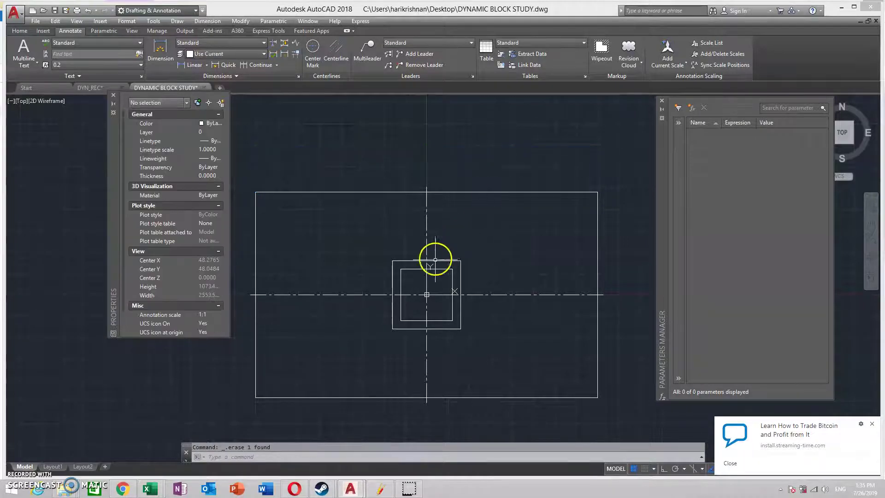
click(427, 226)
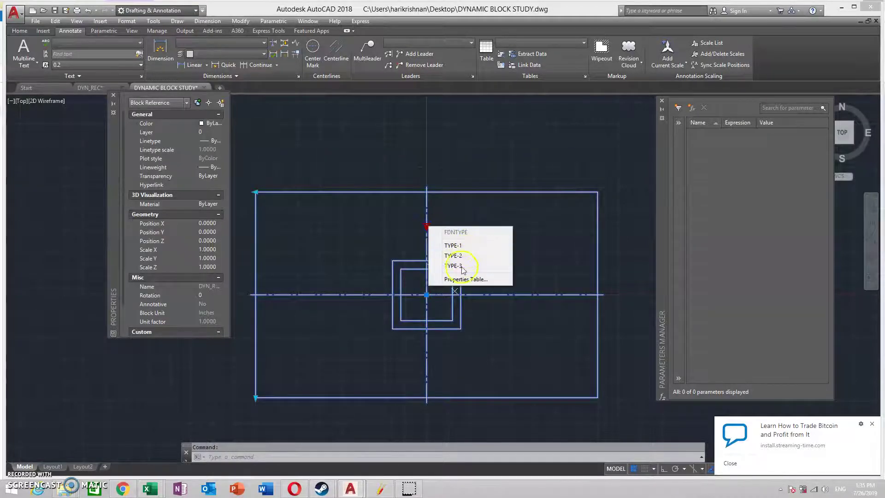
click(449, 279)
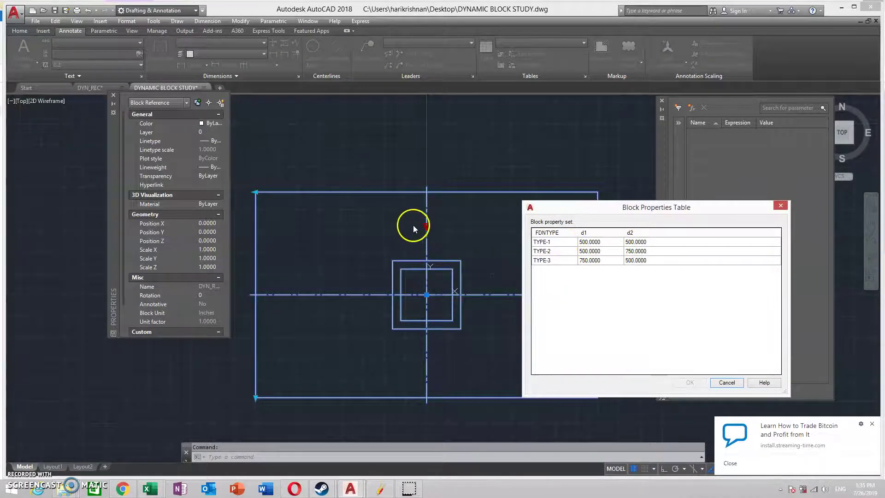
key(Escape)
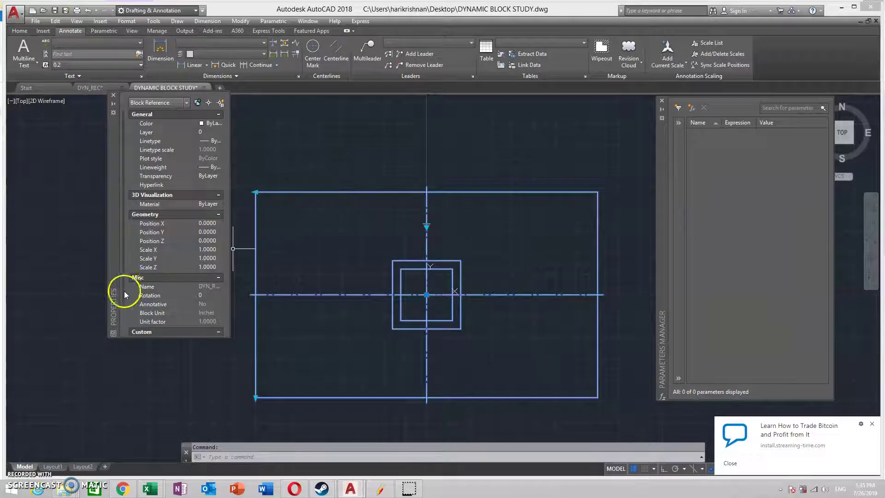
Set the block's custom d1 and d2 properties to 800 each and deselect the block
scroll(123, 299, down, 2)
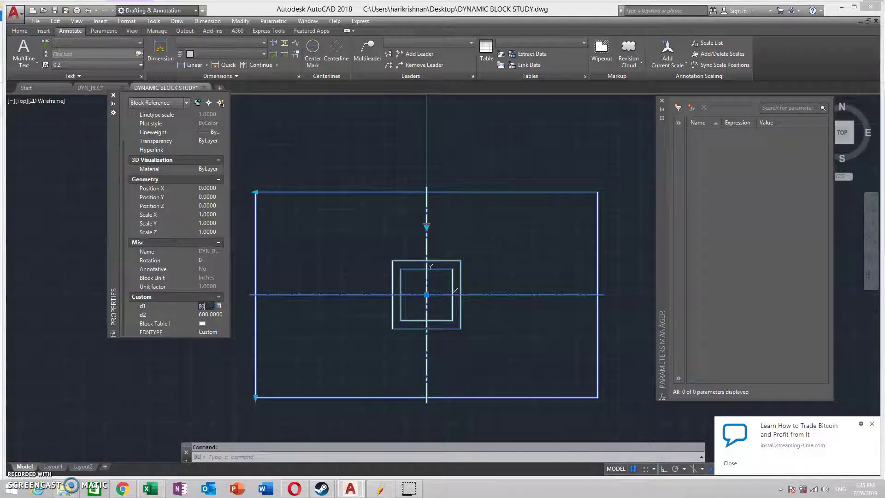
click(210, 315)
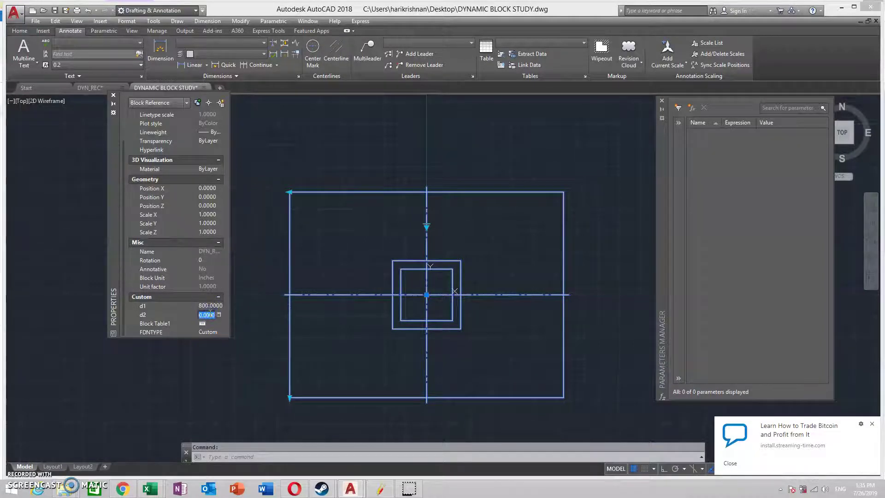
key(Return)
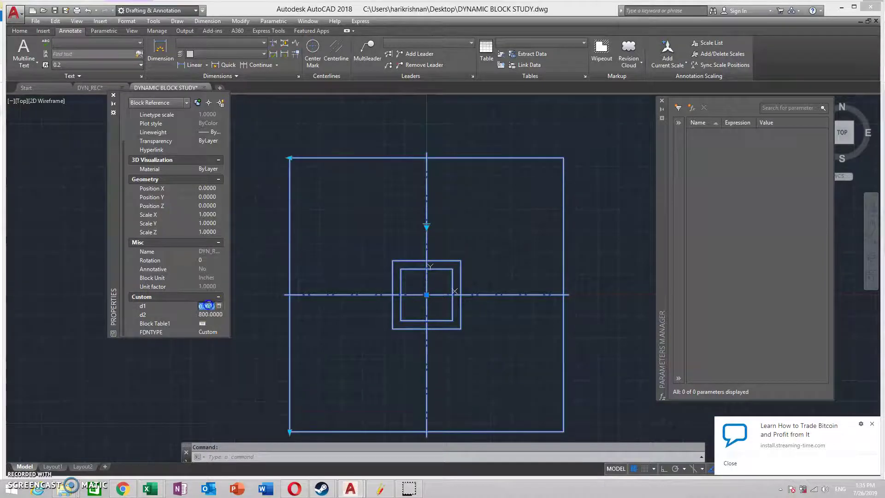
key(Escape)
Select the base plate block, apply its TYPE-1 preset, and deselect it
scroll(416, 180, down, 2)
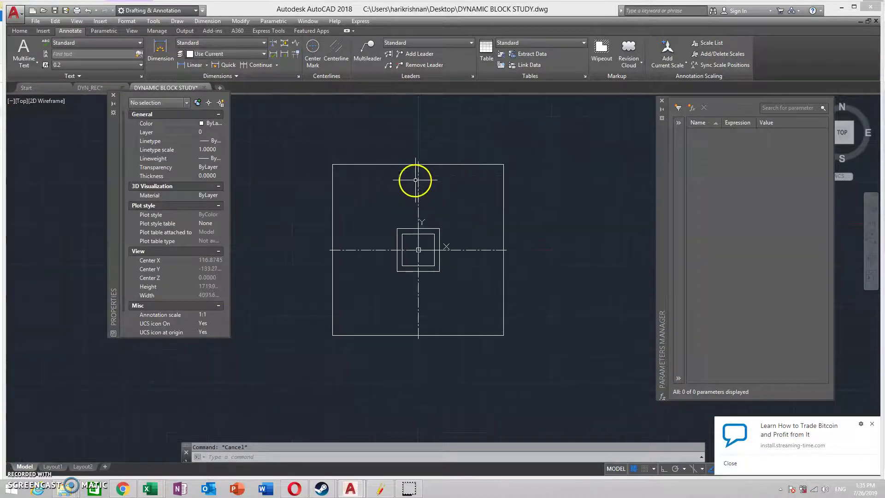
click(438, 163)
click(419, 207)
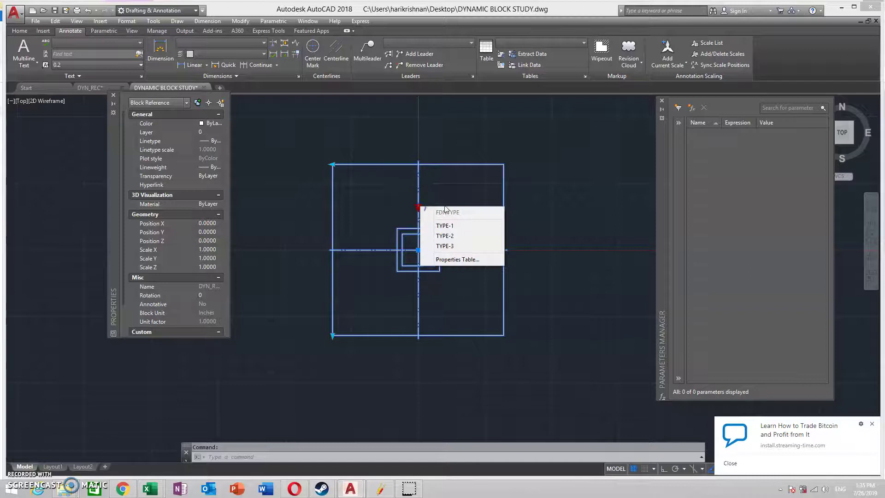
key(Escape)
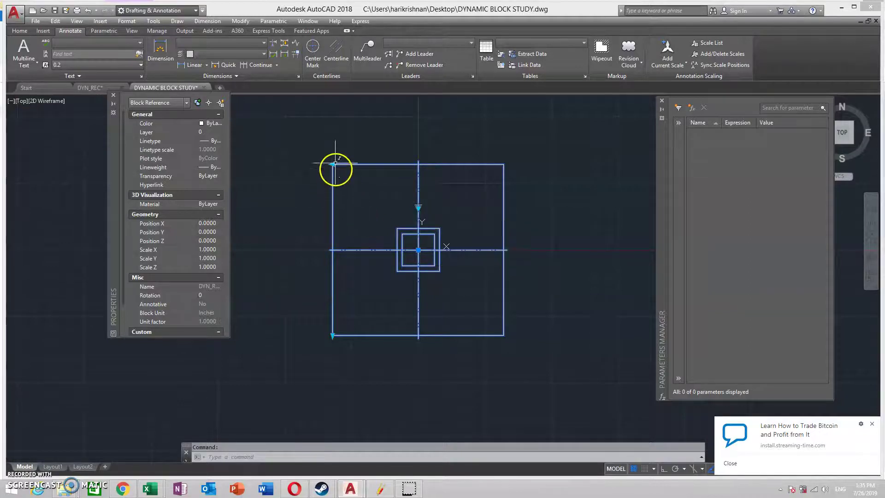
click(418, 207)
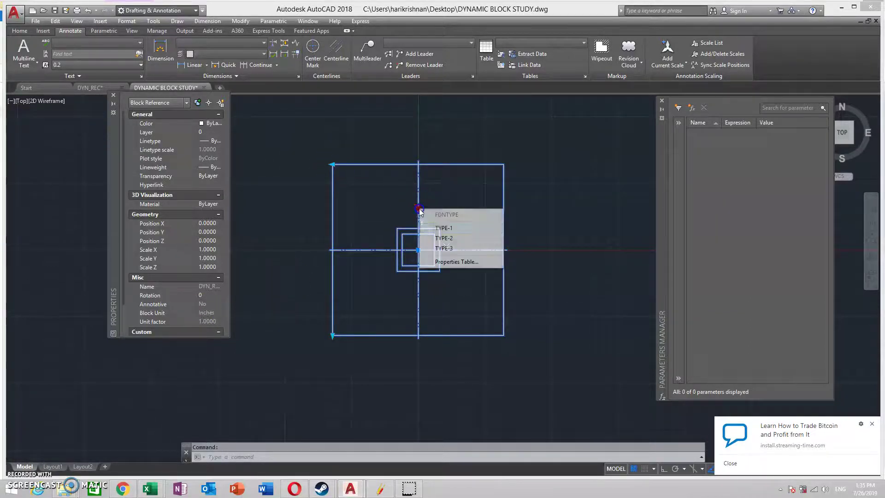
click(440, 233)
key(Escape)
Select the base plate block and open the DYN_REC definition in the block editor
scroll(405, 213, up, 2)
scroll(447, 179, down, 2)
scroll(462, 177, down, 1)
scroll(456, 205, up, 1)
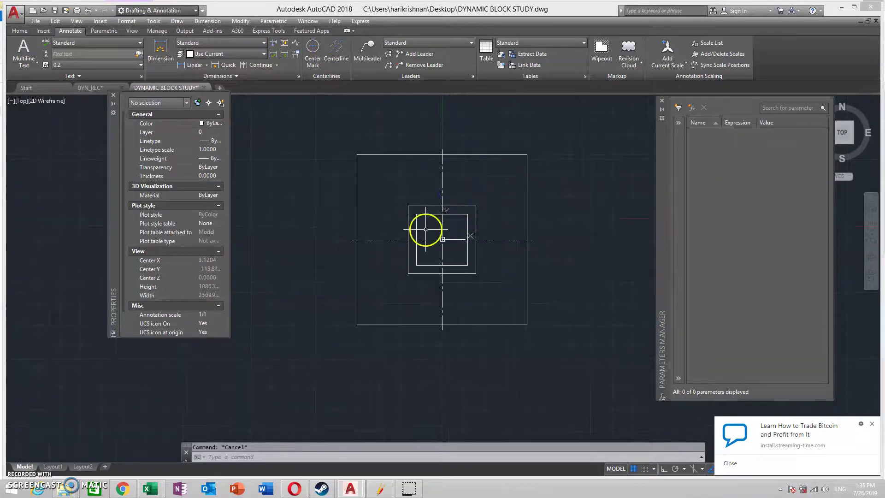
middle_drag(464, 205, 451, 239)
click(471, 199)
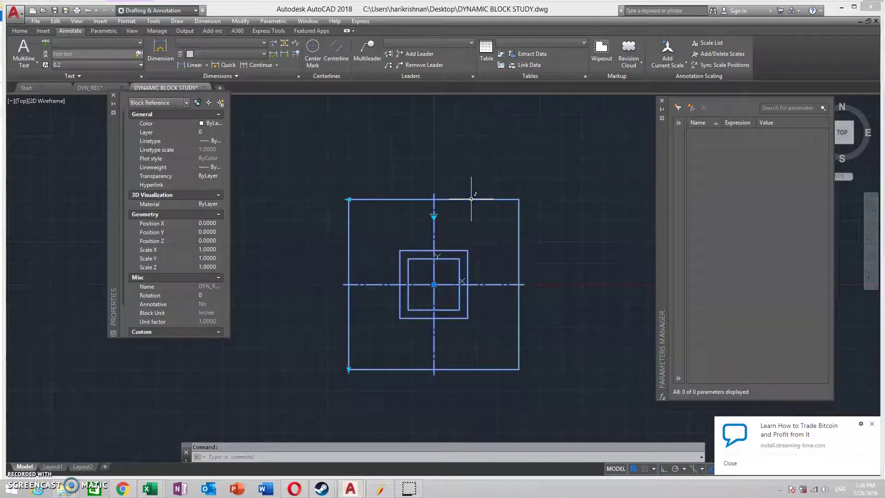
text(BE)
key(Return)
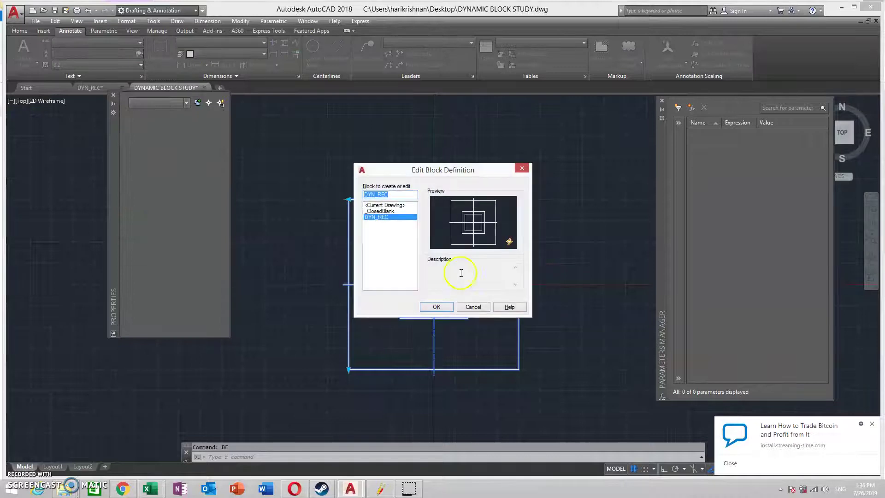
click(437, 307)
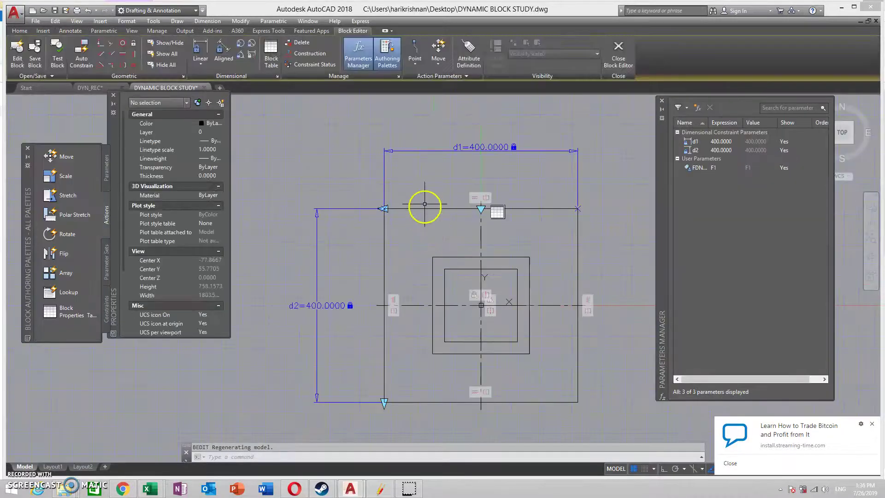
Select the d1 and d2 constraint parameters and set their number of grips to 0
click(387, 154)
click(333, 237)
click(299, 181)
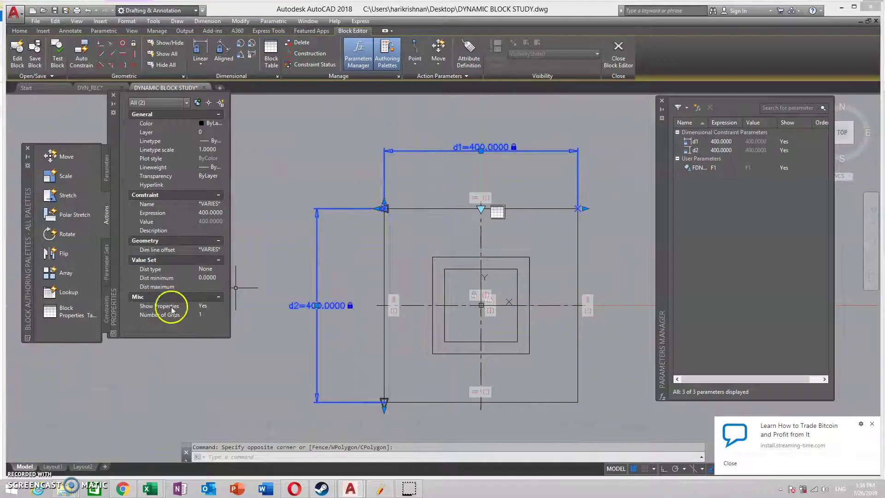
click(210, 316)
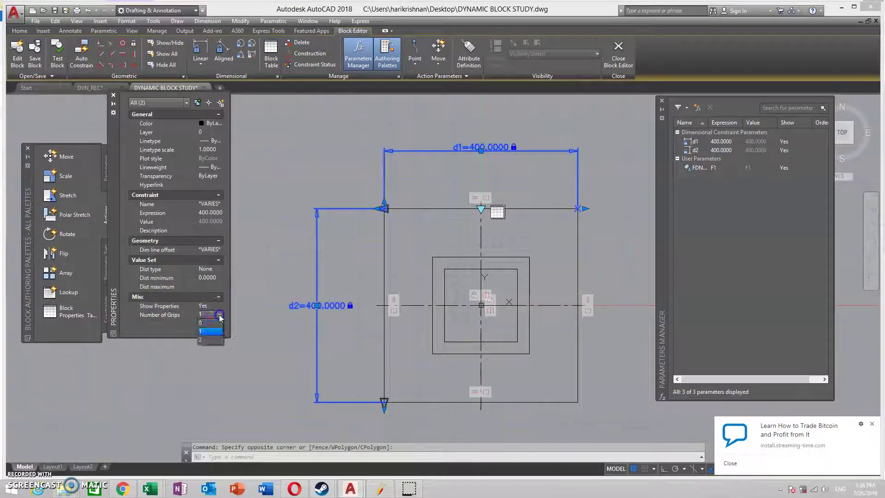
click(209, 323)
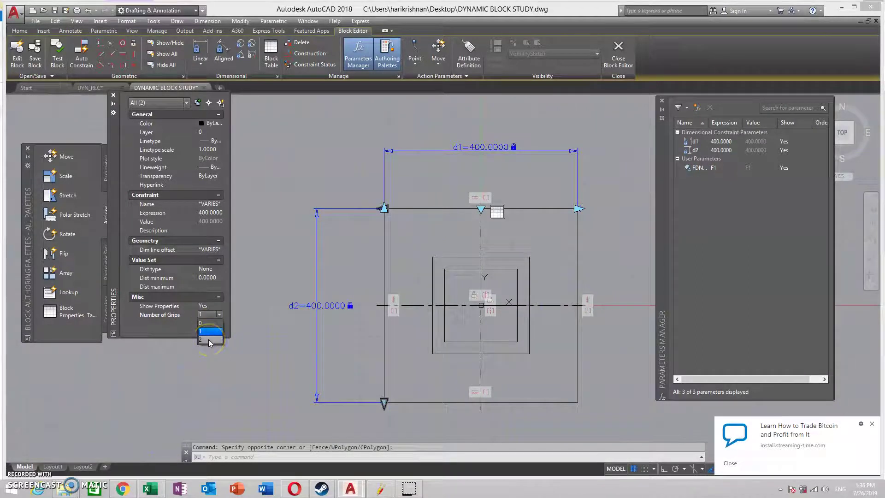
click(211, 331)
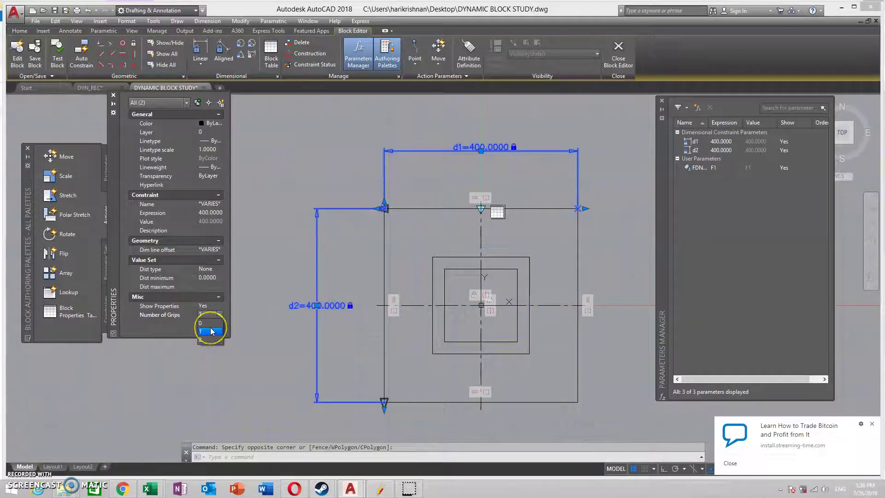
key(Escape)
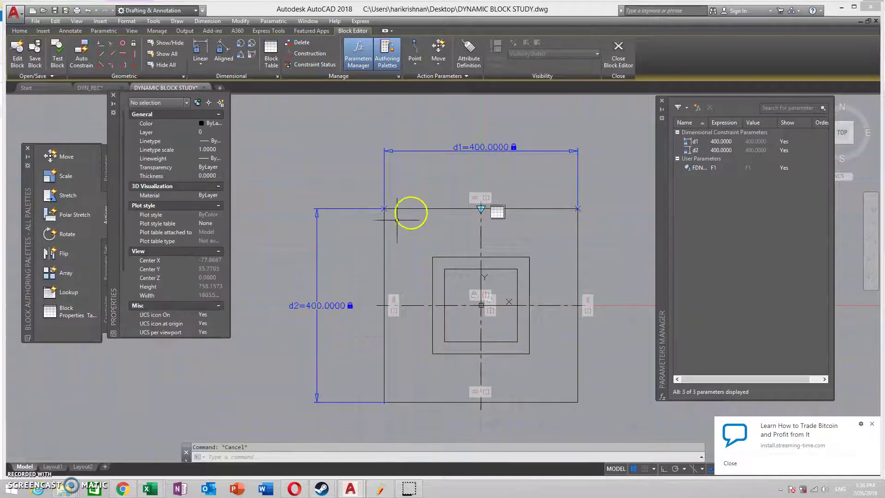
middle_drag(432, 237, 335, 199)
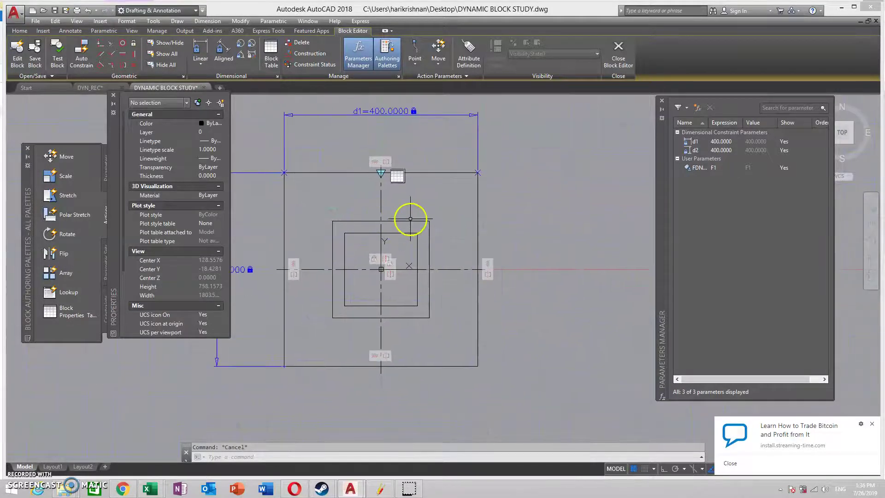
click(410, 219)
click(320, 168)
middle_drag(354, 218, 365, 217)
key(Escape)
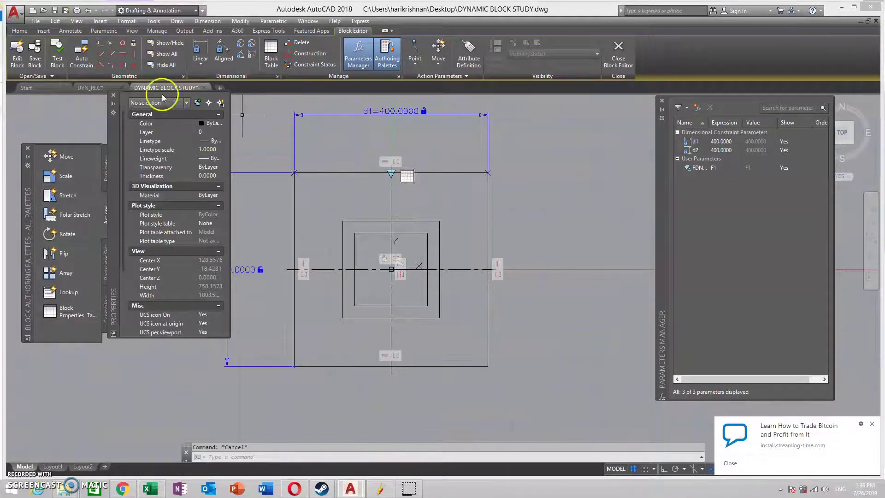
Apply vertical constraints to the middle rectangle's side edges and horizontal constraints to its top and bottom edges
click(134, 53)
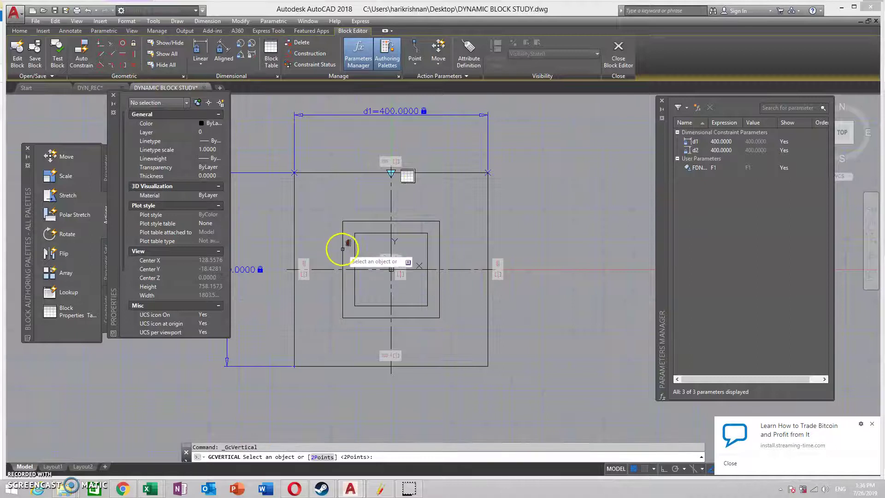
click(342, 249)
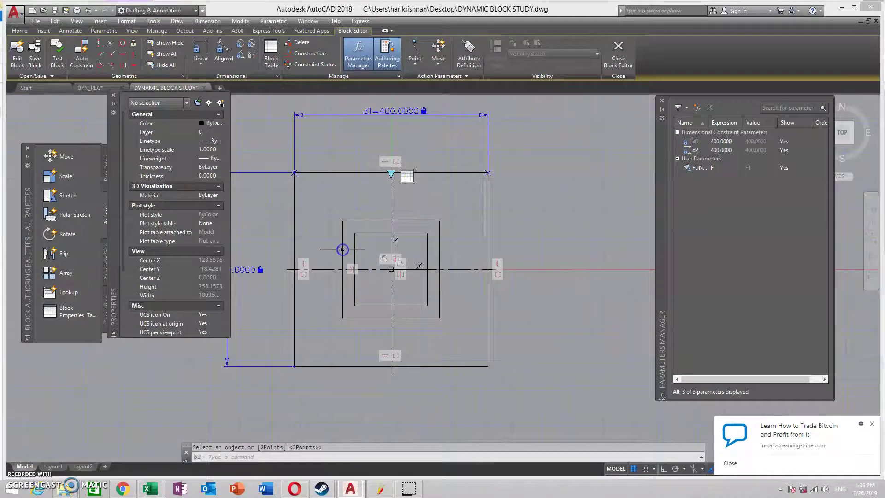
click(439, 239)
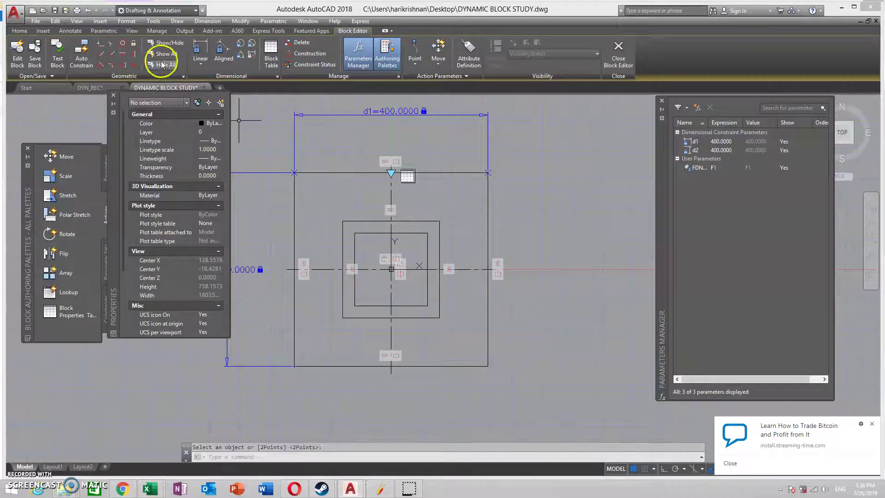
click(122, 54)
click(415, 318)
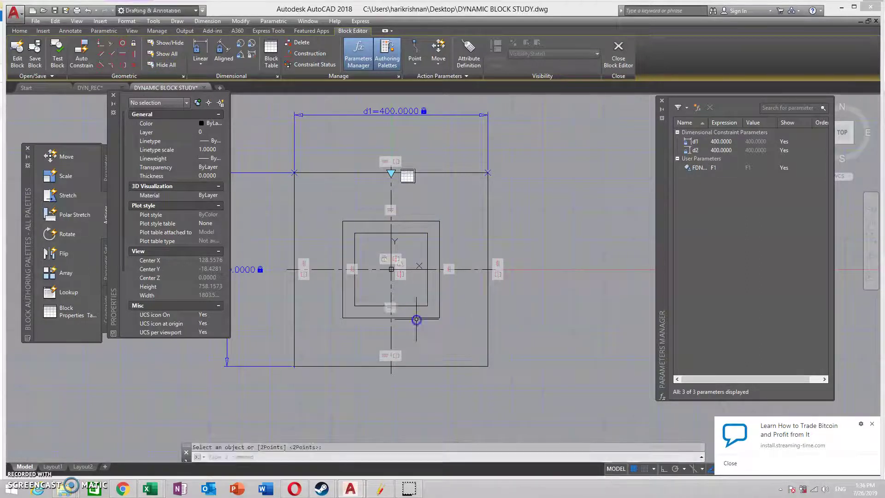
Make the middle rectangle's top and bottom edges symmetric about the horizontal centreline and its side edges symmetric about the vertical centreline
click(123, 64)
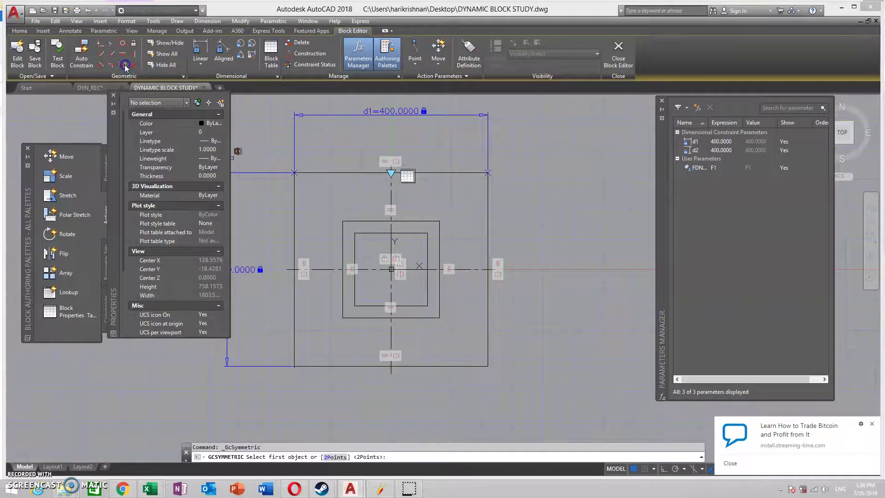
click(412, 221)
click(405, 318)
click(415, 269)
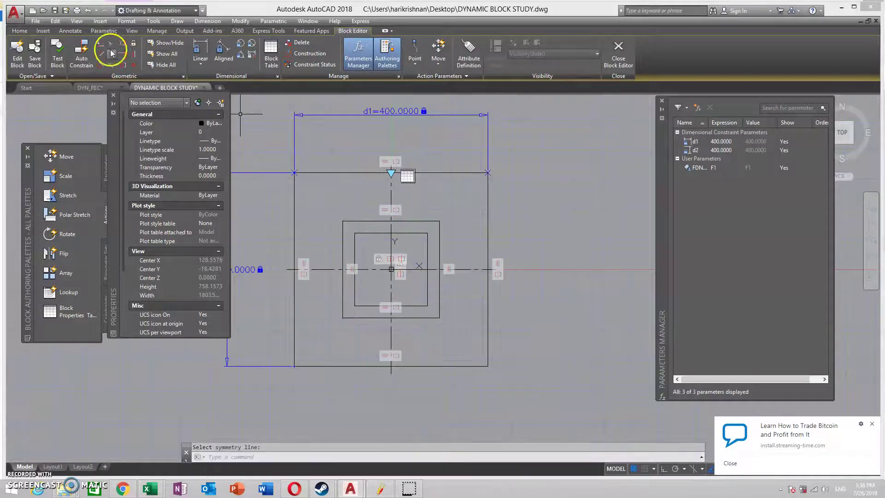
click(123, 65)
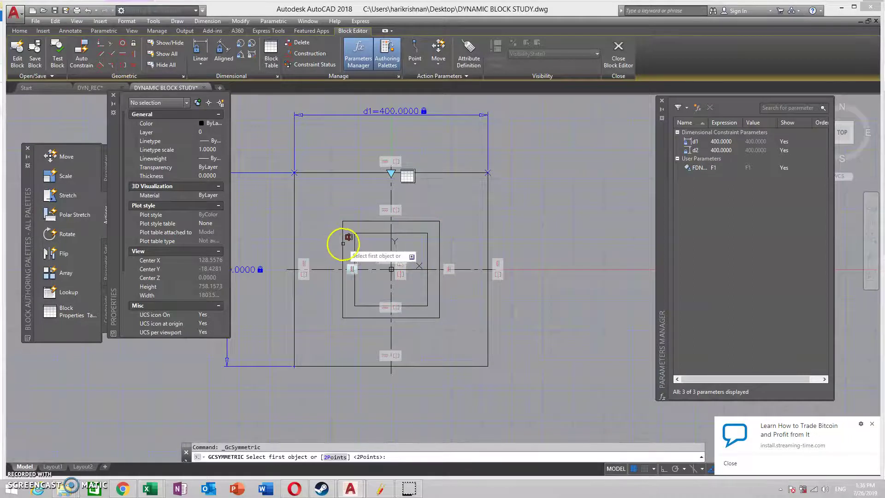
click(343, 243)
click(439, 249)
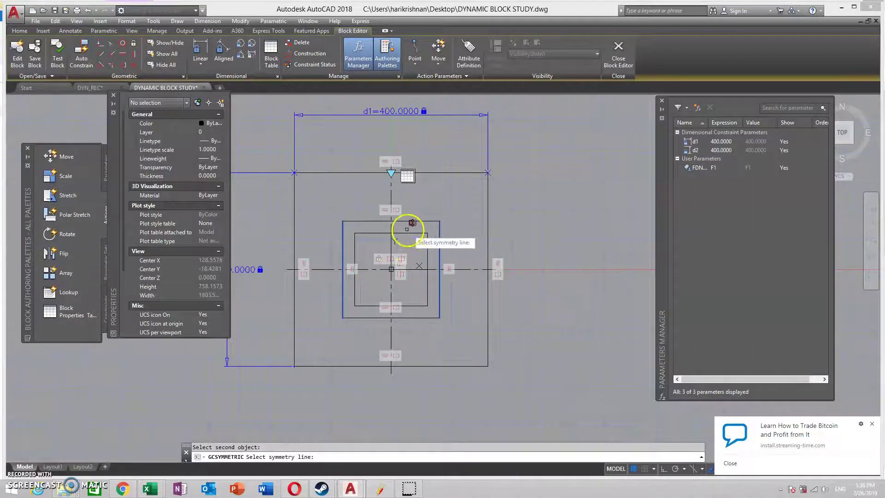
click(391, 223)
Add linear constraint parameters for the middle rectangle's width above its upper edge and for its height beside its left edge
scroll(395, 211, down, 4)
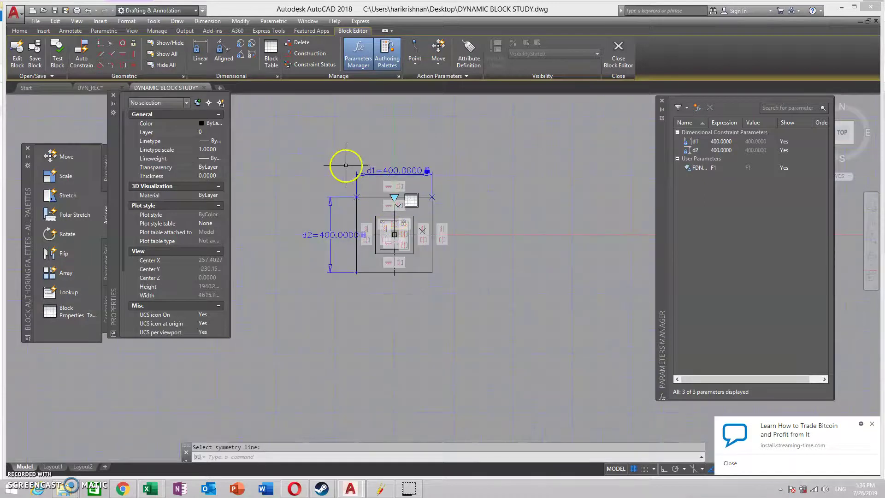
scroll(386, 195, up, 4)
click(200, 51)
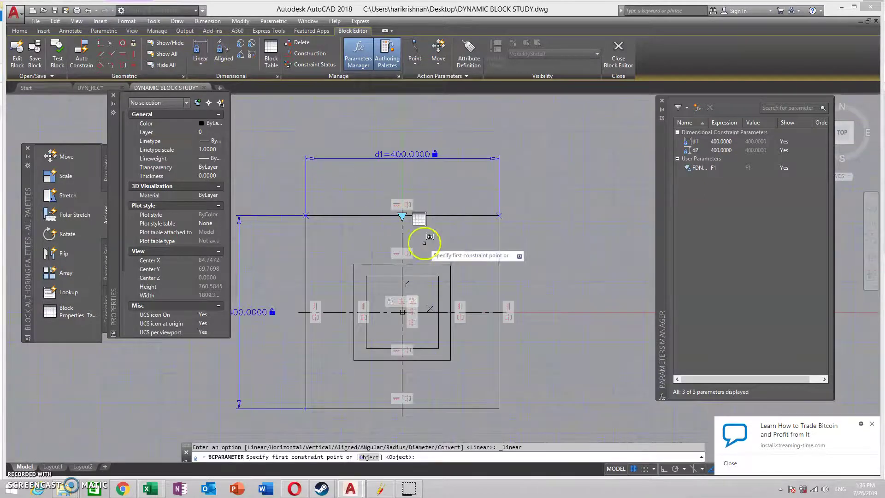
click(451, 266)
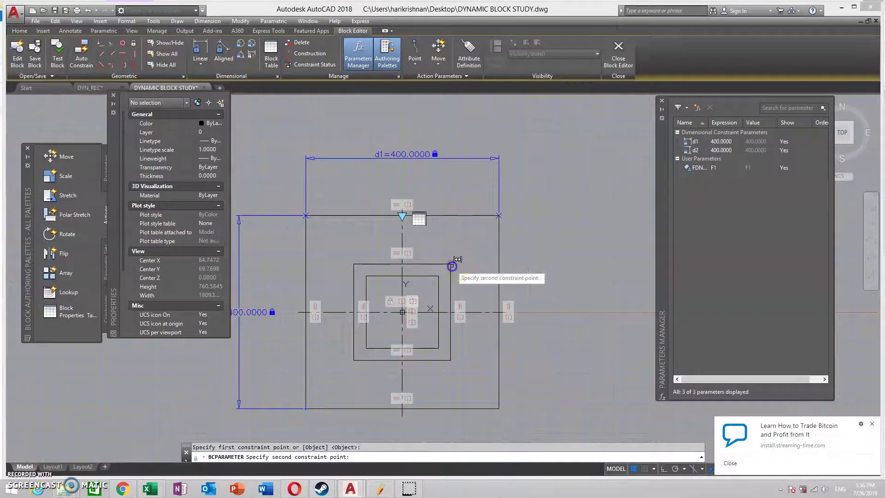
click(354, 263)
click(351, 254)
click(201, 50)
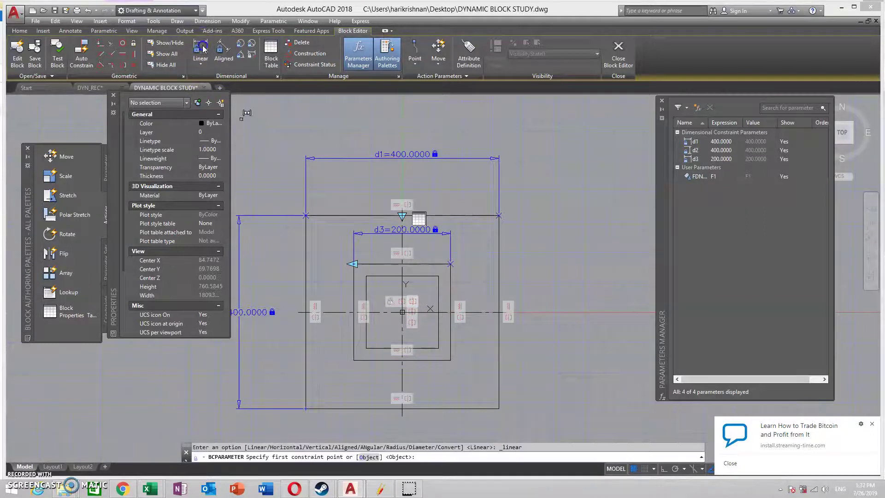
click(353, 264)
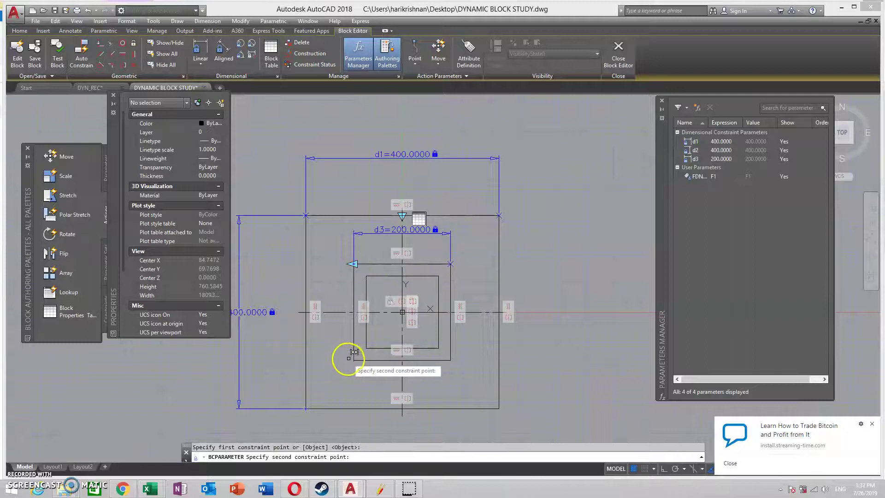
click(353, 359)
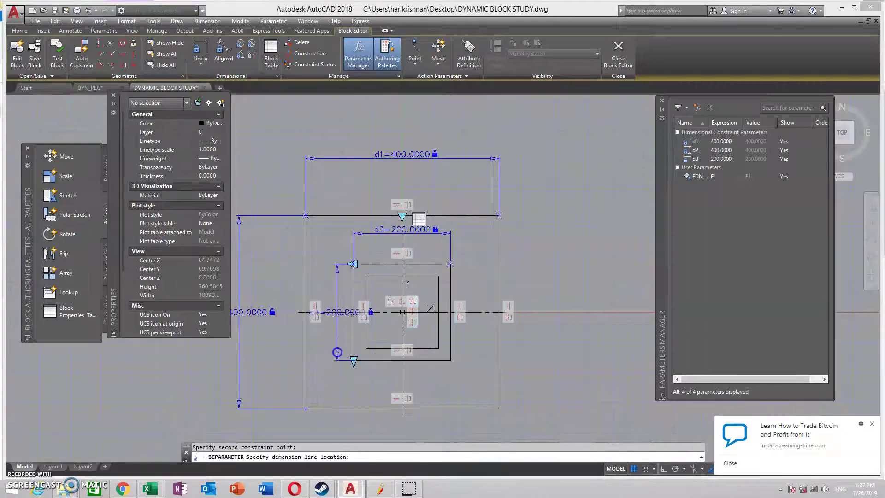
click(337, 353)
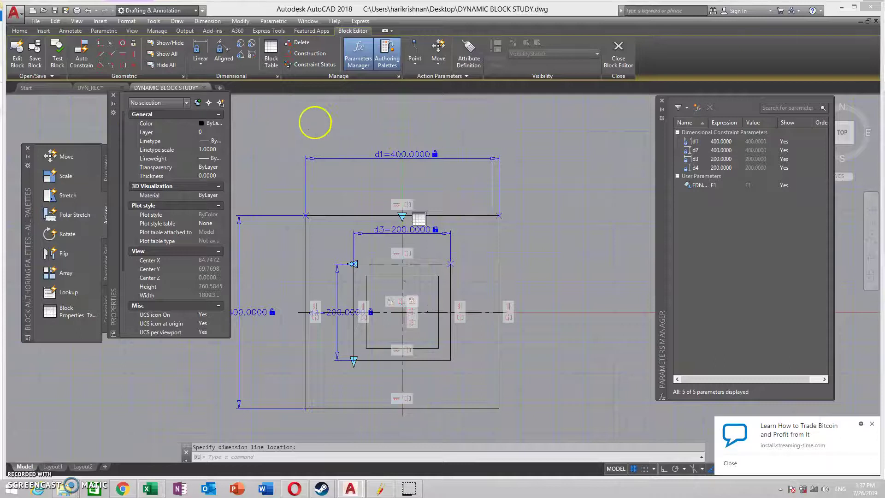
Open the block properties table and add the d3 and d4 parameters as columns
scroll(313, 122, down, 2)
double_click(387, 181)
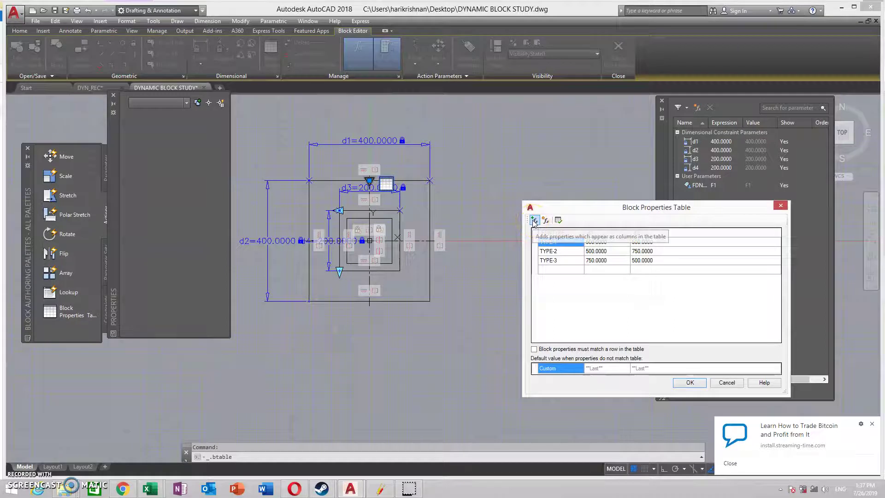
click(534, 220)
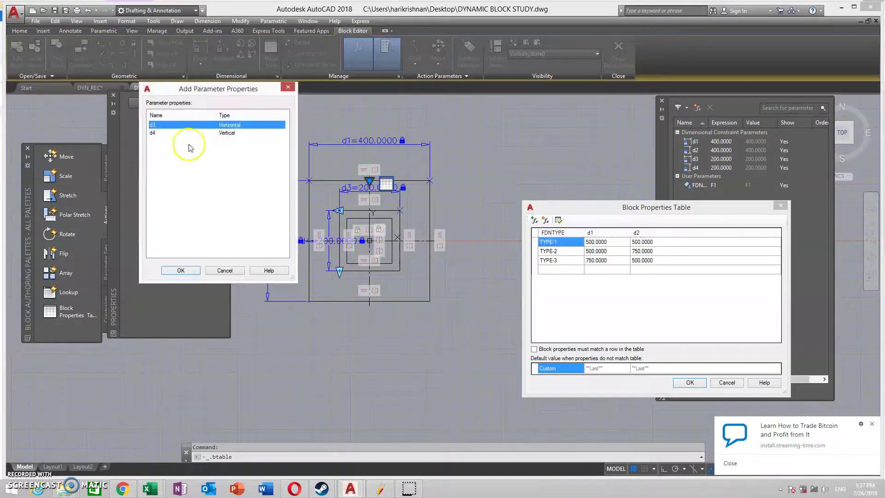
shift+click(163, 133)
click(193, 271)
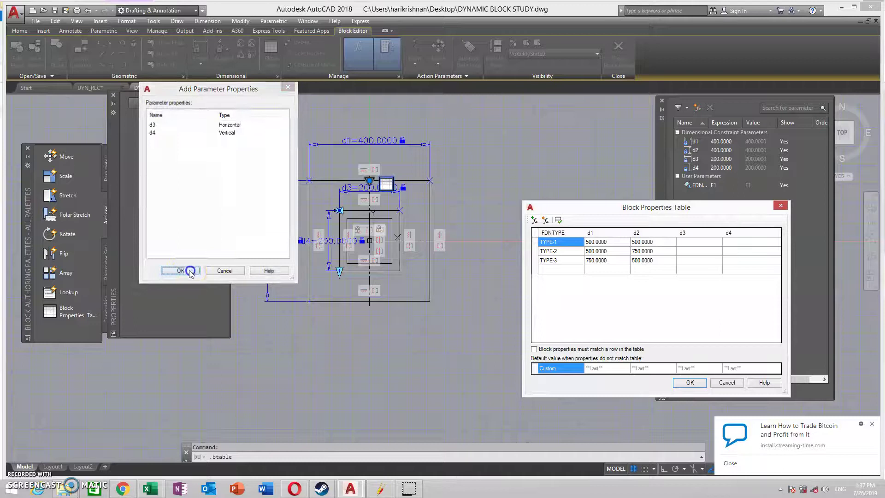
Fill in d3 and d4 as 300 and 300 for TYPE-1, 300 and 550 for TYPE-2, 500 and 350 for TYPE-3, and accept the table
click(694, 242)
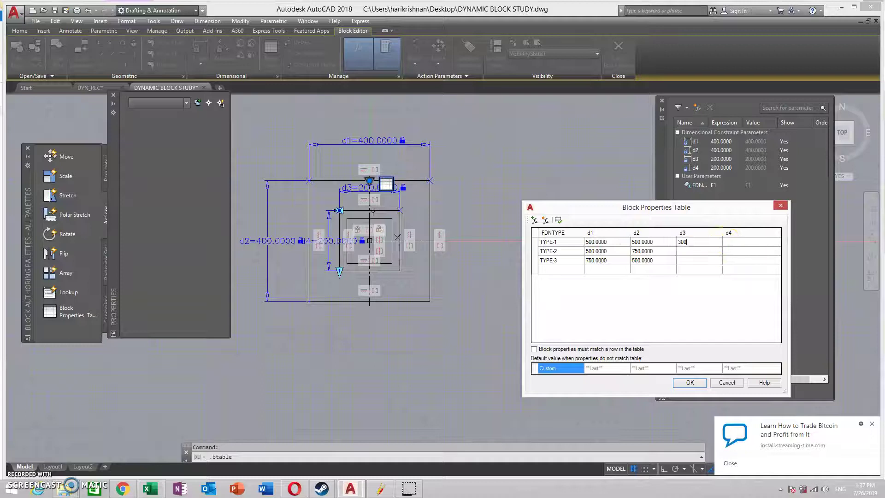
click(747, 243)
click(711, 253)
click(708, 261)
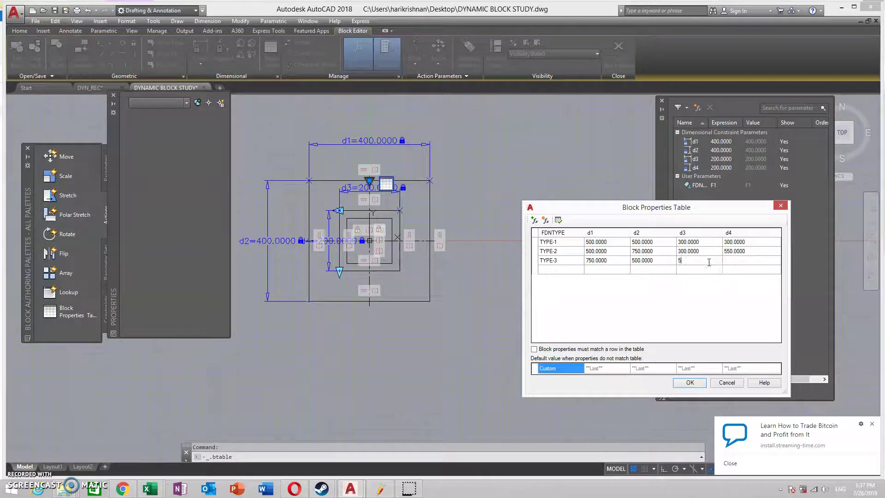
click(733, 260)
click(736, 269)
click(689, 382)
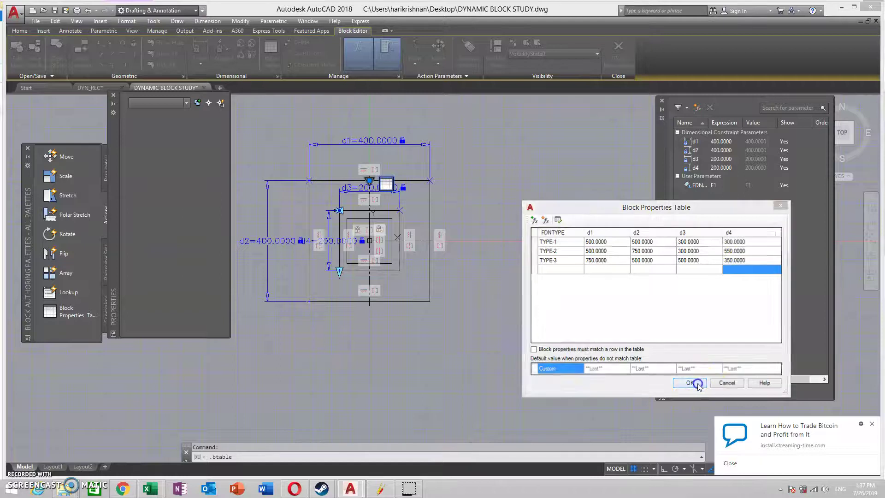
Select the d3 and d4 constraint parameters and set their number of grips to 0
scroll(447, 237, up, 2)
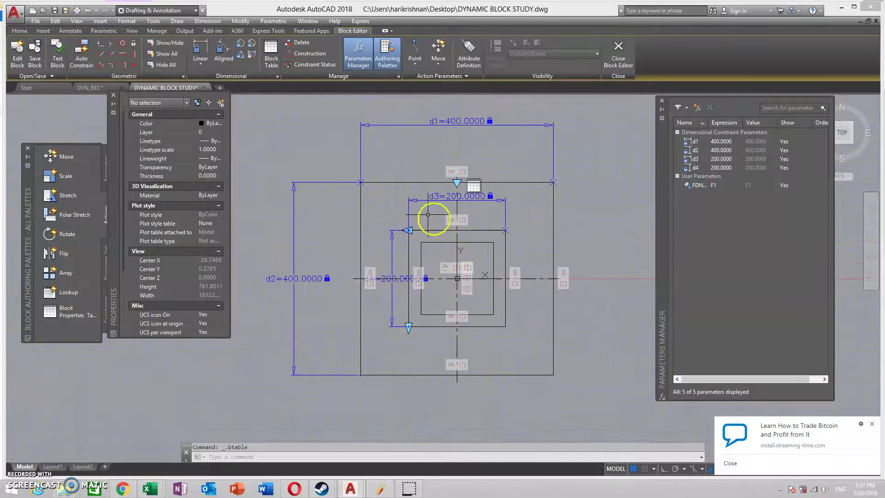
click(420, 200)
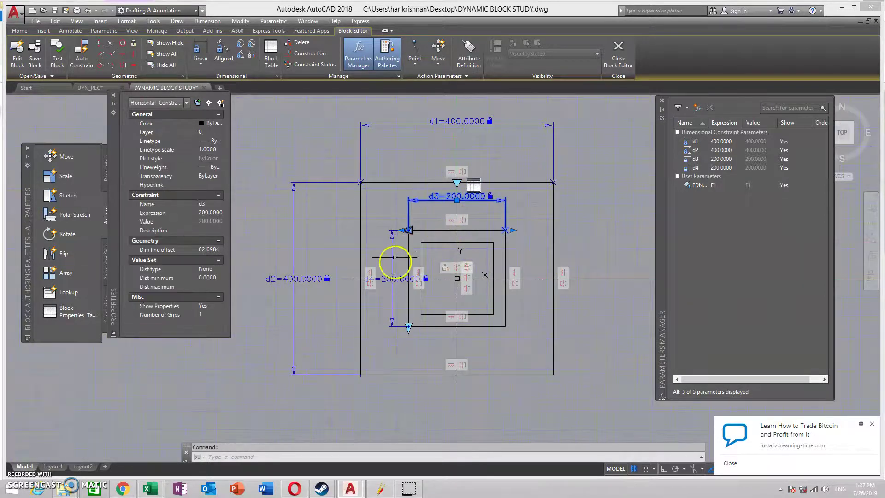
click(392, 253)
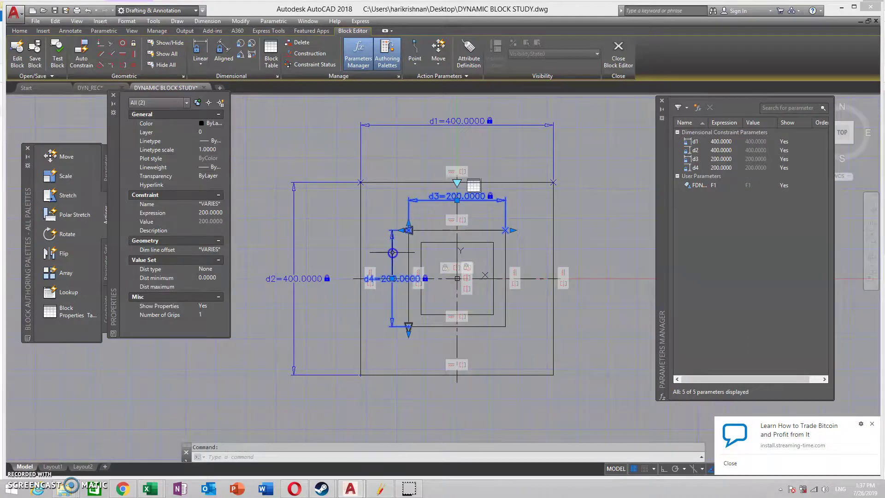
click(209, 317)
click(207, 324)
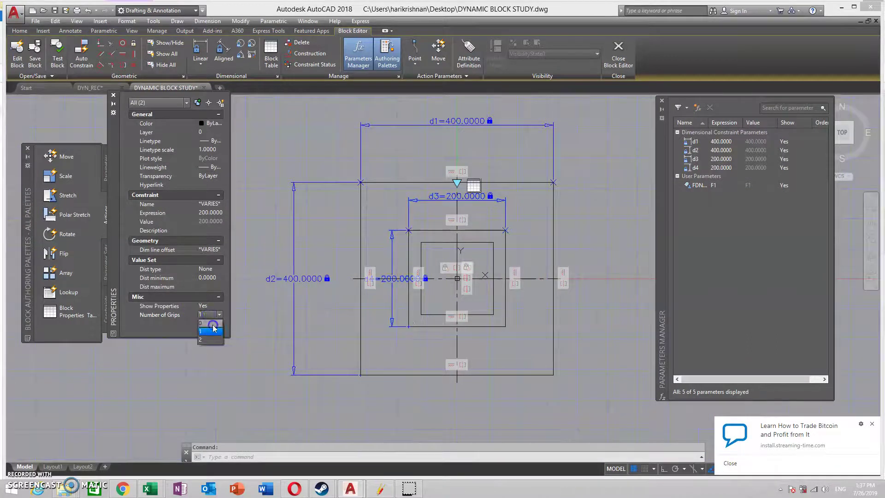
Test the block in the test block window by applying its TYPE-2 preset followed by TYPE-3
click(60, 54)
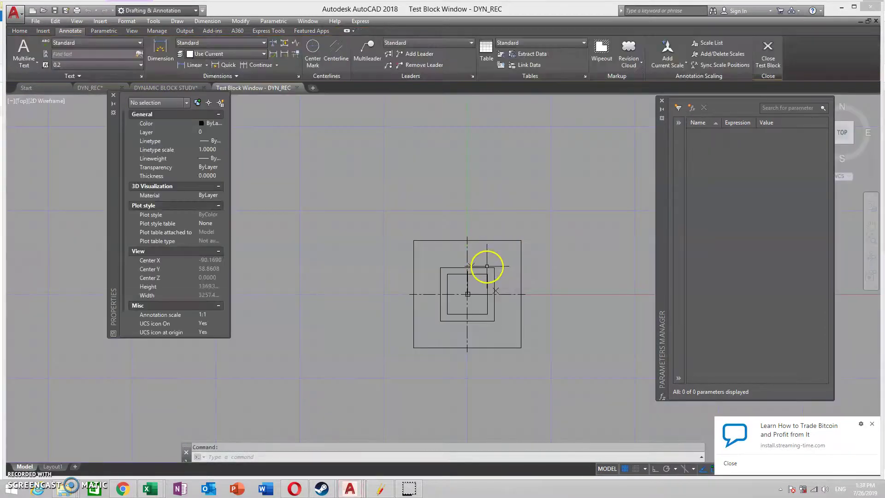
click(501, 240)
click(466, 240)
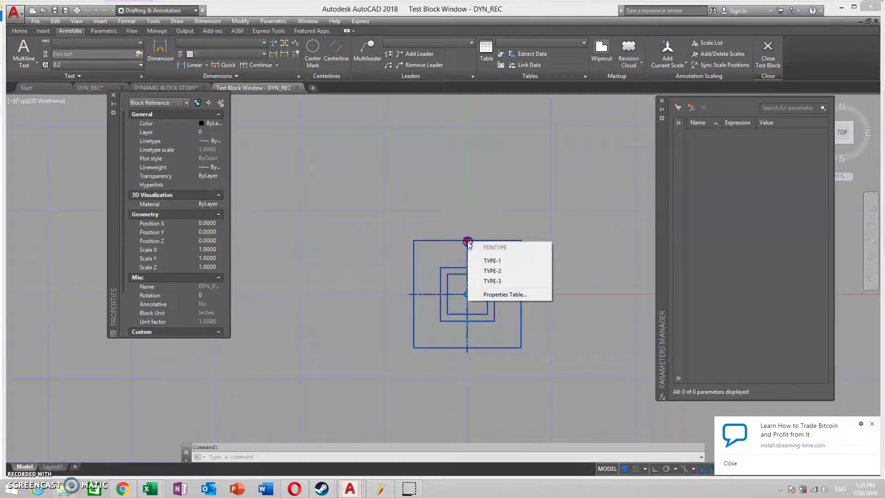
click(499, 270)
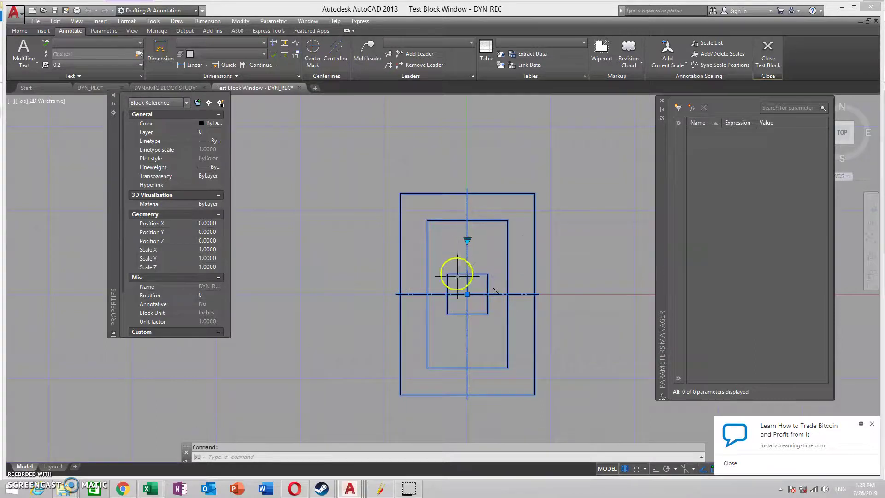
click(467, 240)
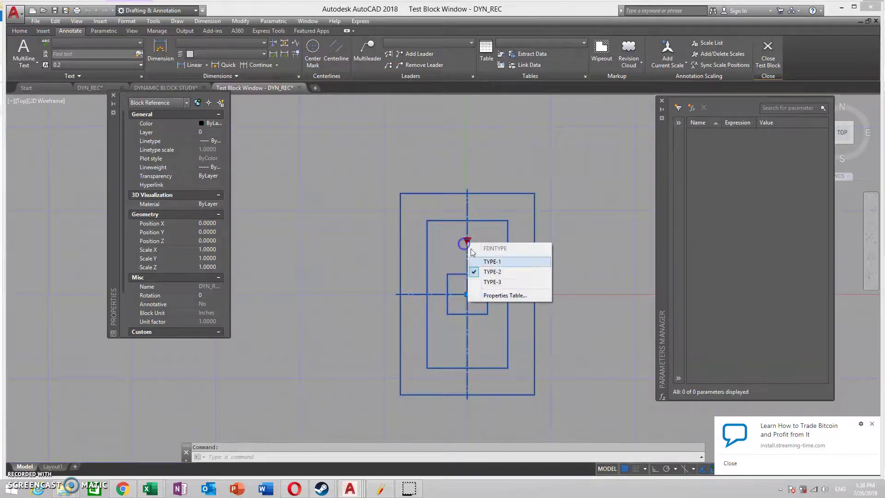
click(495, 279)
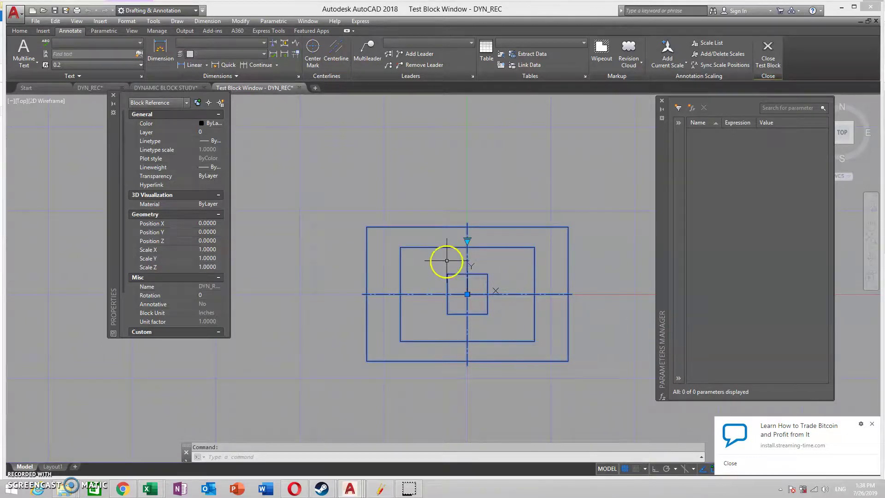
Test the block's TYPE-1, TYPE-2 and TYPE-3 presets in turn, and close the test block window
click(467, 240)
click(492, 261)
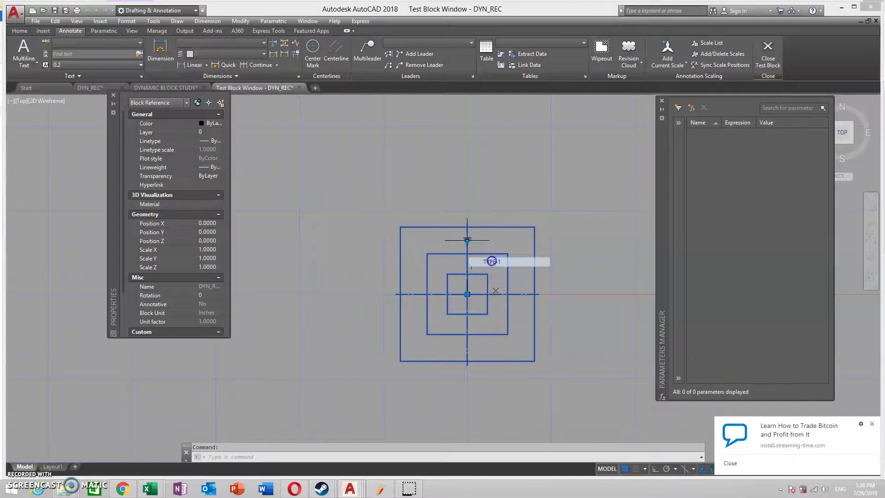
click(467, 240)
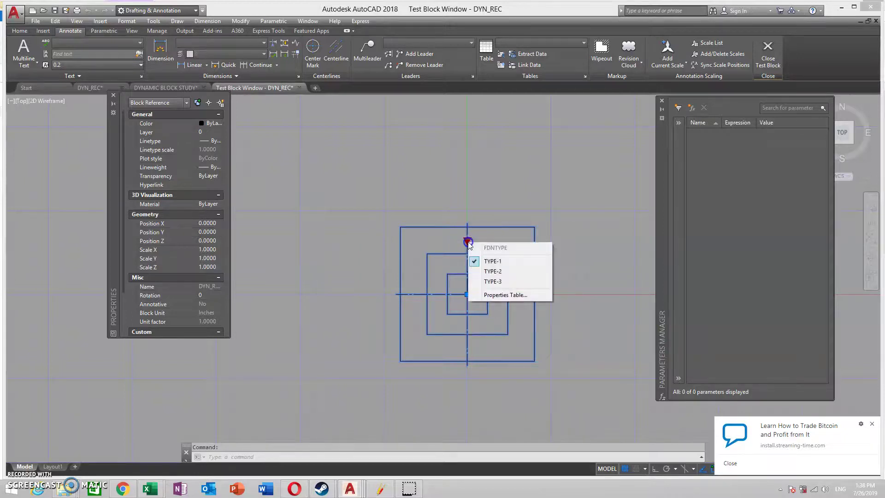
click(492, 271)
click(467, 239)
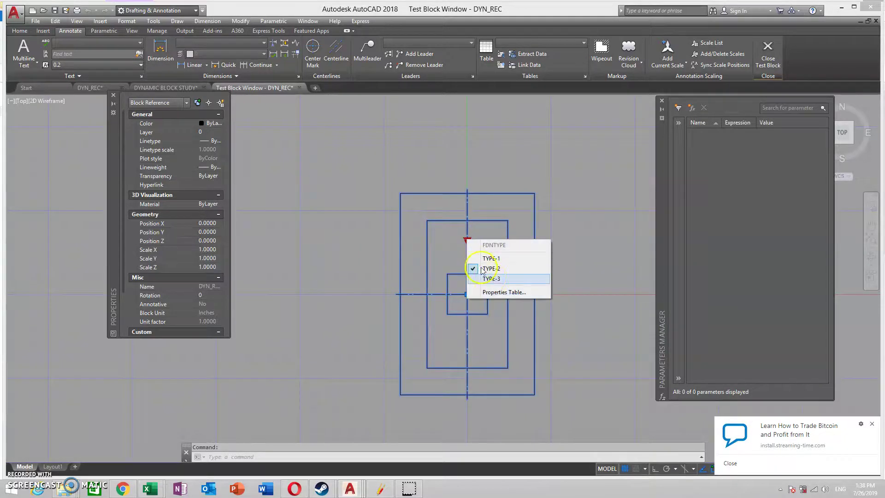
click(492, 280)
click(299, 87)
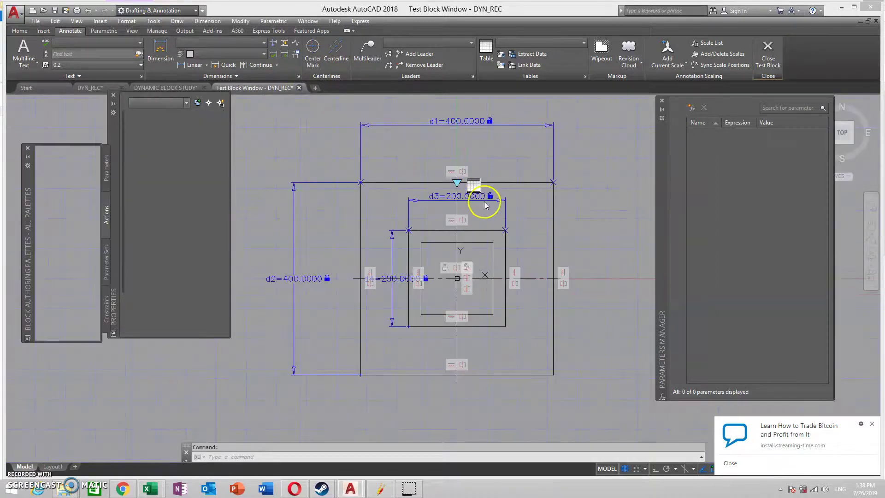
Constrain the innermost rectangle's two side edges as vertical and its upper and lower edges as horizontal
mouse_move(480, 251)
middle_down()
mouse_move(503, 224)
mouse_move(435, 215)
middle_up()
scroll(500, 227, up, 2)
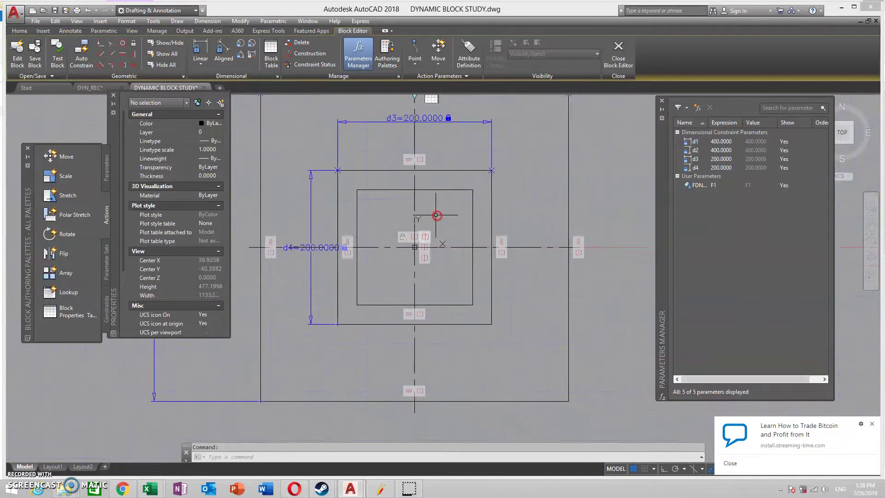
click(133, 56)
click(470, 213)
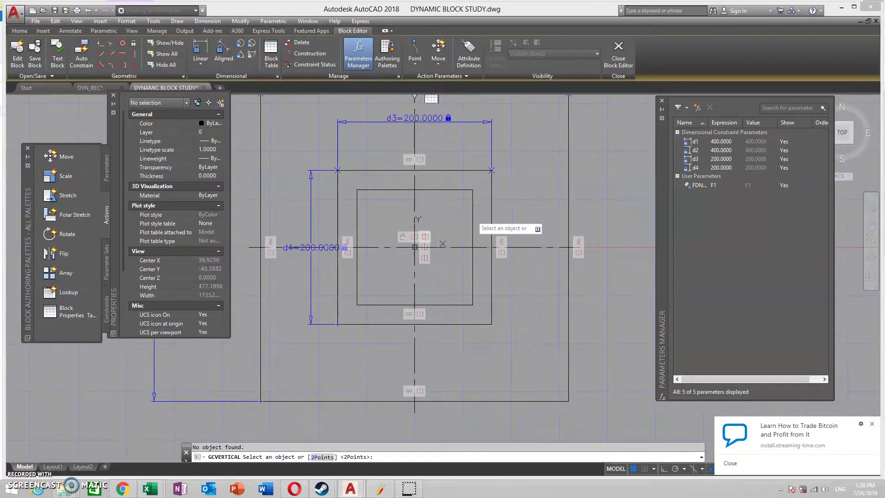
click(356, 215)
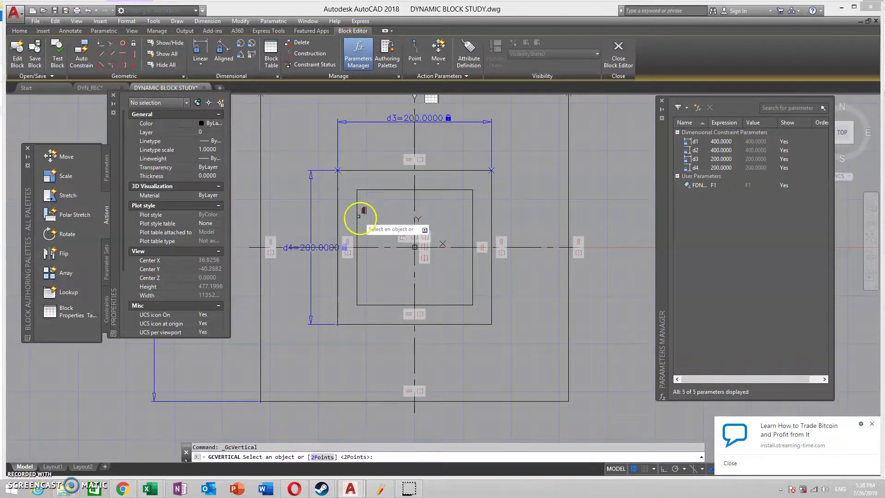
click(122, 53)
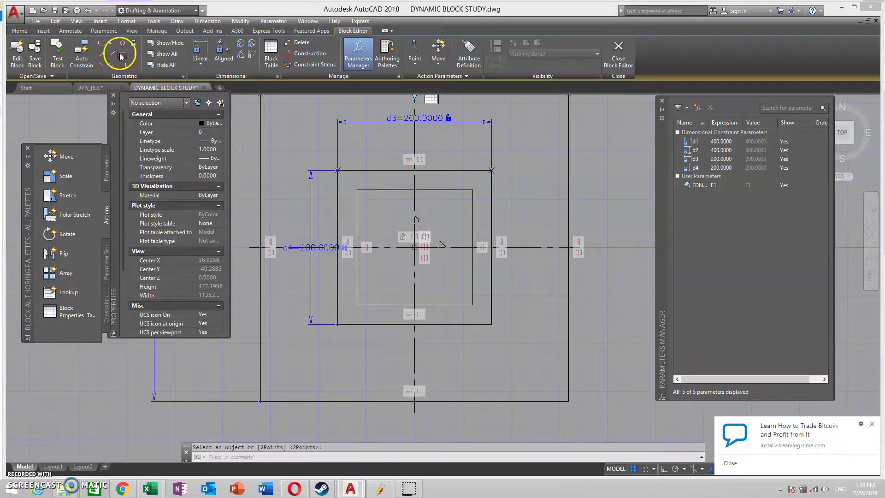
click(392, 190)
click(123, 53)
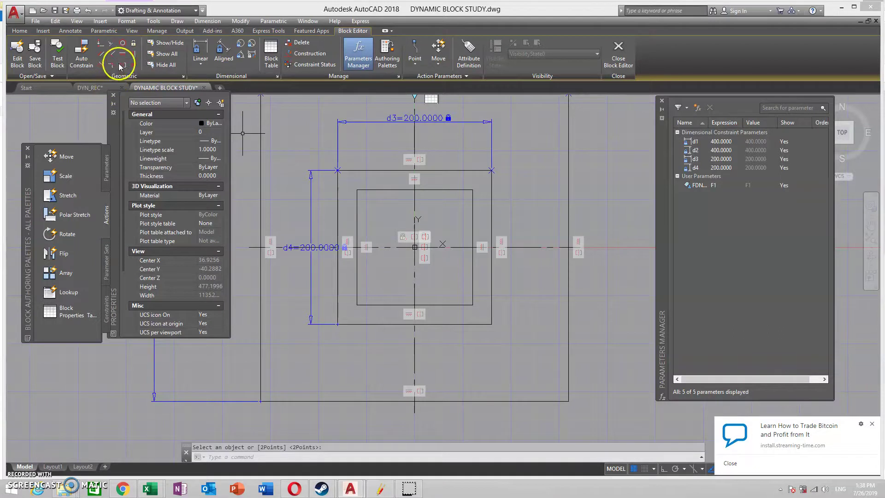
click(390, 306)
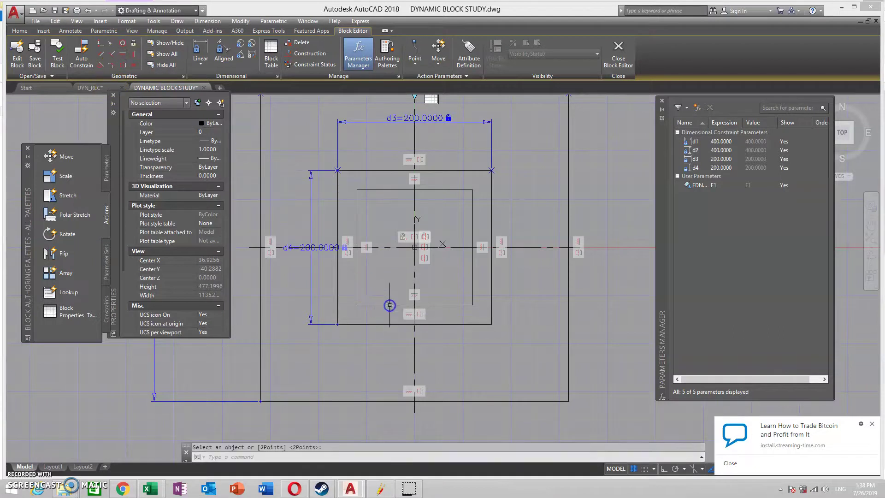
Make the innermost rectangle's side edges symmetric about the vertical centreline and its upper and lower edges symmetric about the horizontal centreline
click(122, 66)
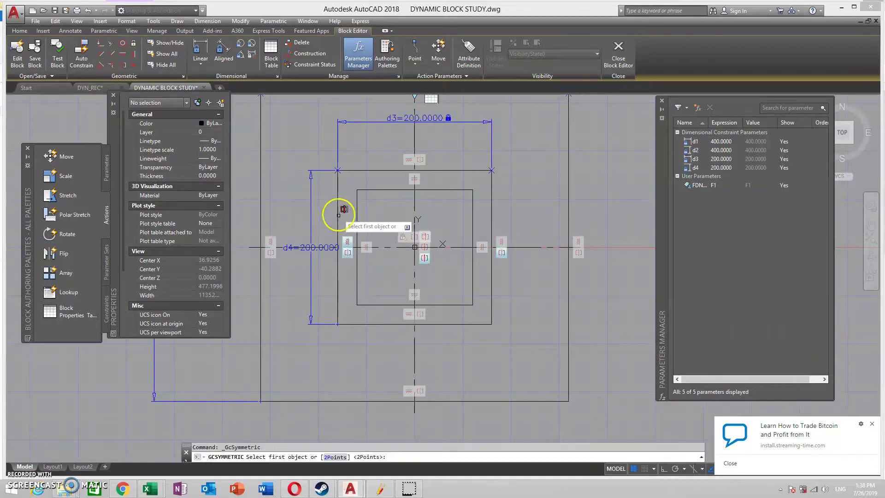
click(357, 212)
click(472, 213)
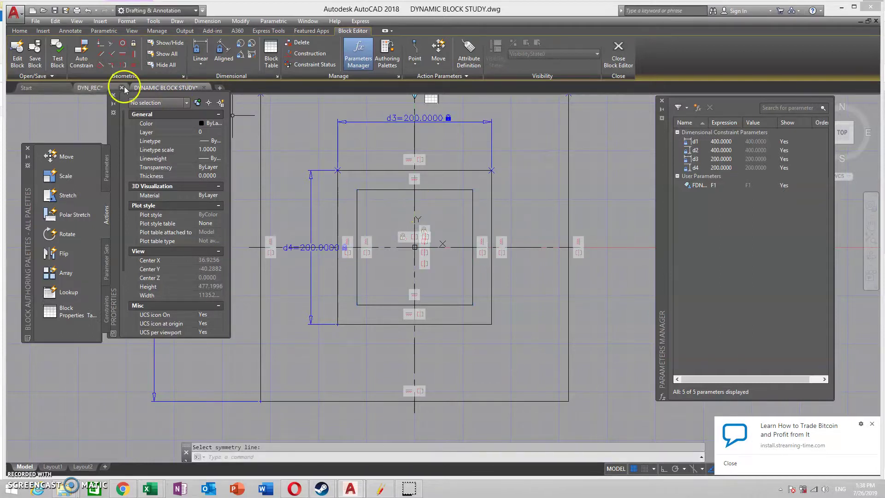
click(125, 65)
click(461, 304)
click(458, 186)
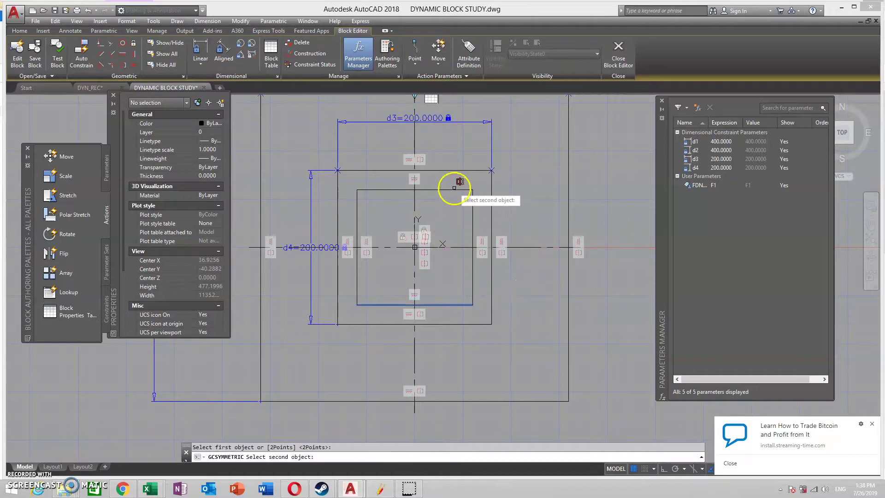
click(460, 189)
click(465, 247)
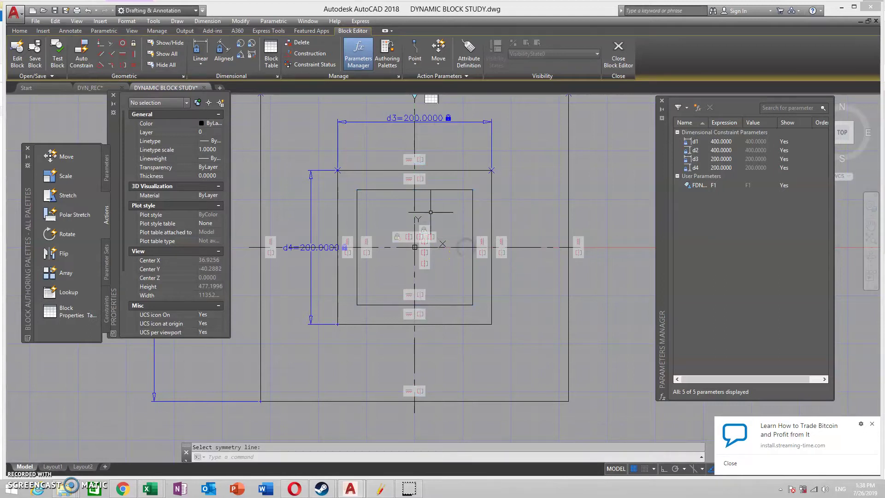
Add a linear constraint parameter for the innermost rectangle's width, with its dimension line above the upper edge
click(200, 48)
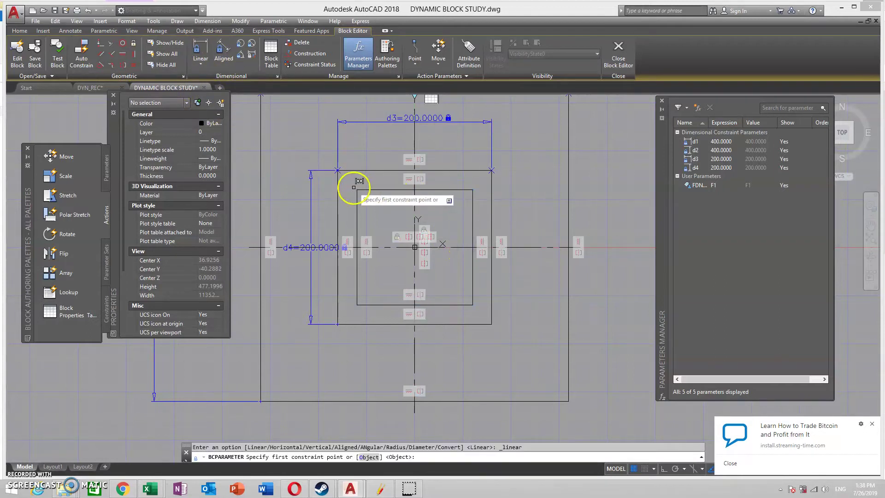
click(355, 188)
click(470, 189)
click(450, 147)
Add a linear constraint parameter for the innermost rectangle's height, measured along its left edge
click(203, 46)
click(368, 190)
click(357, 295)
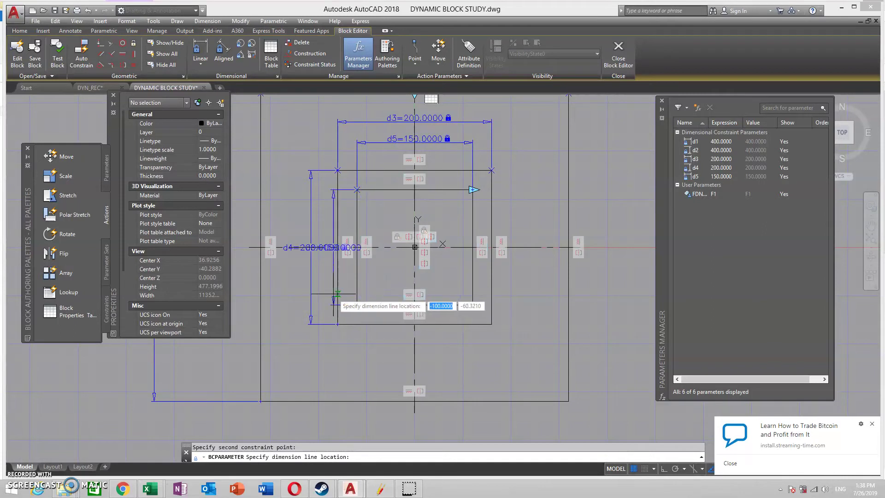
scroll(353, 293, down, 2)
scroll(355, 293, up, 2)
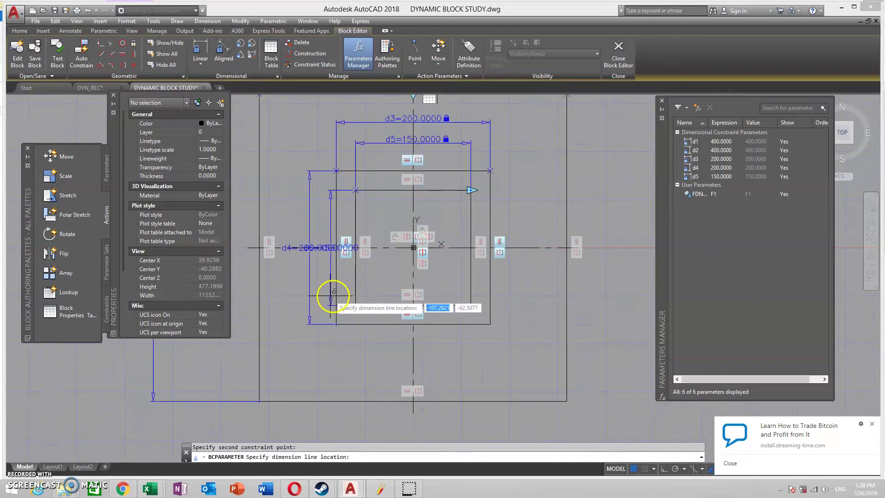